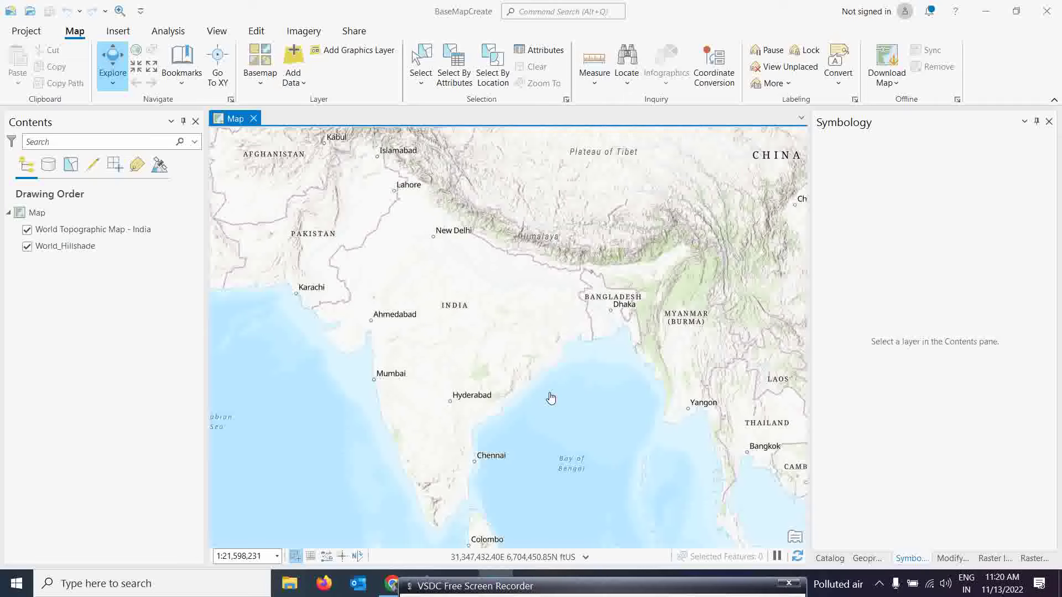
mouse_move(468, 585)
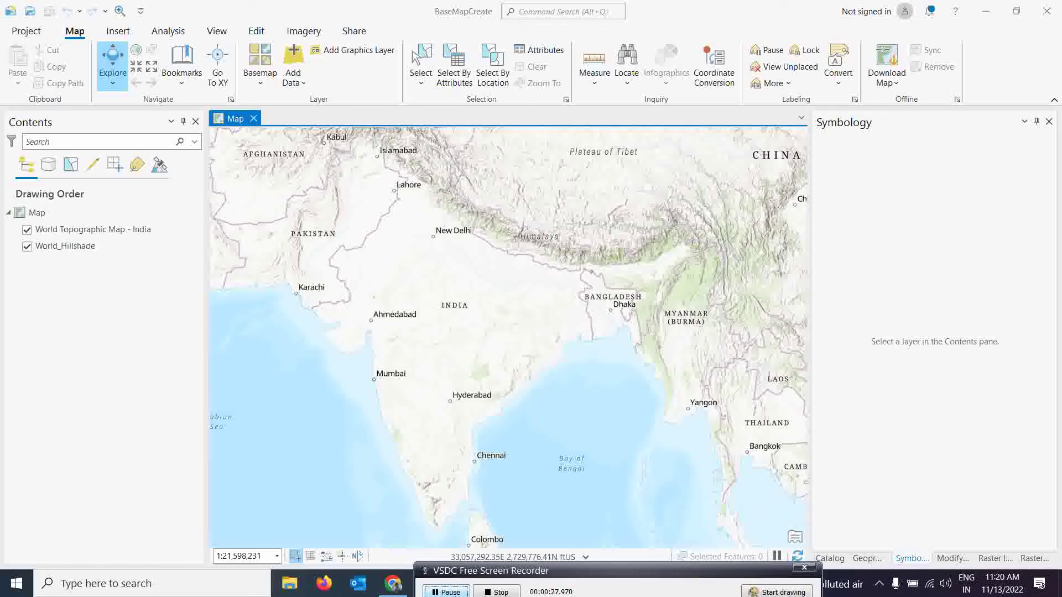
drag(498, 568, 652, 591)
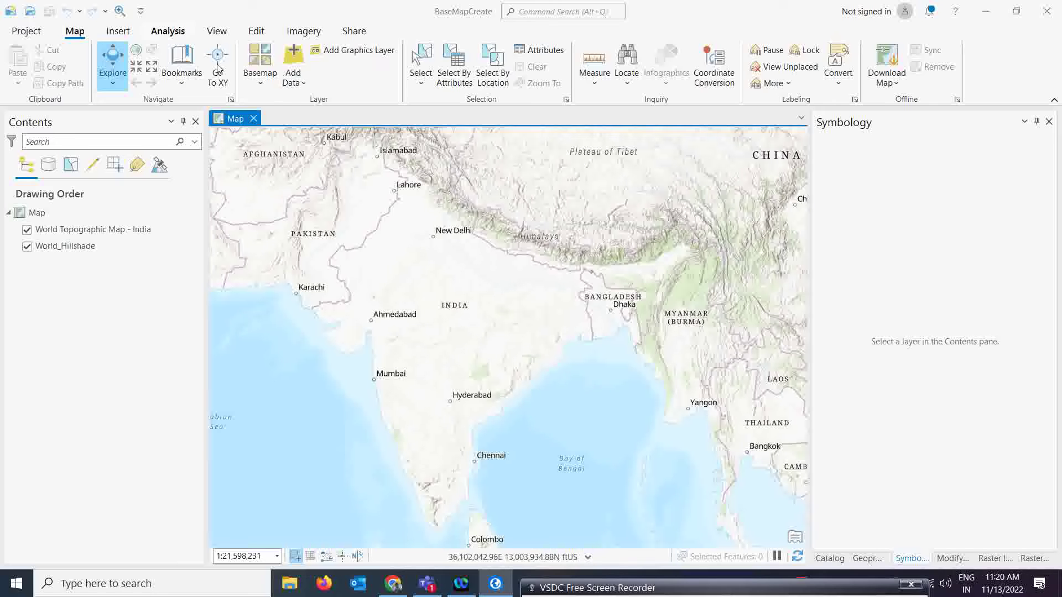
Add the raster cdng45e.tif from the Arc_gis_Training Data\DEM\cdng45e_v2r1 folder on drive D to the map.
click(290, 83)
click(301, 108)
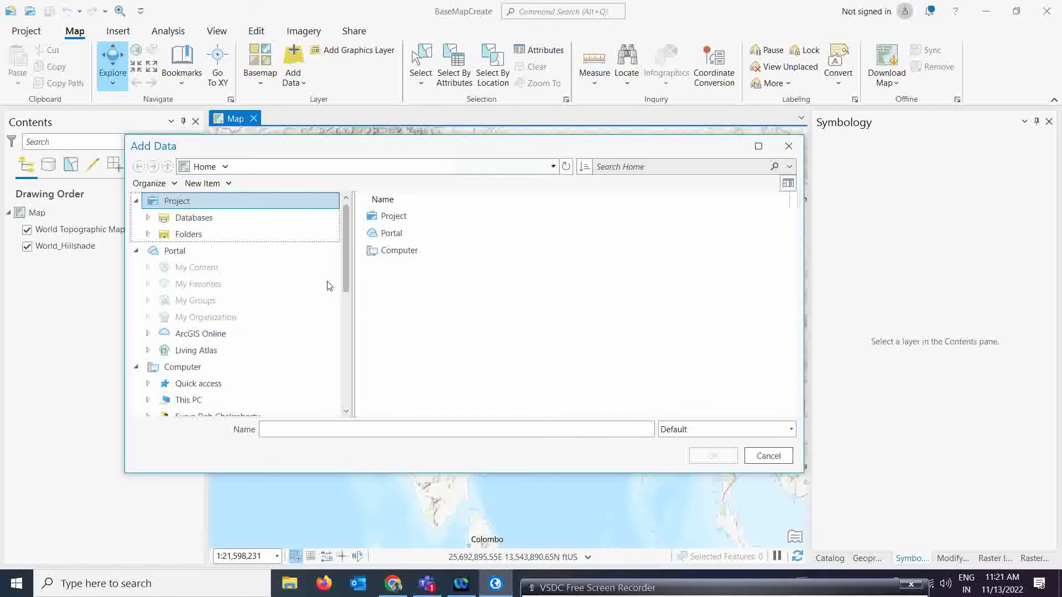
click(346, 167)
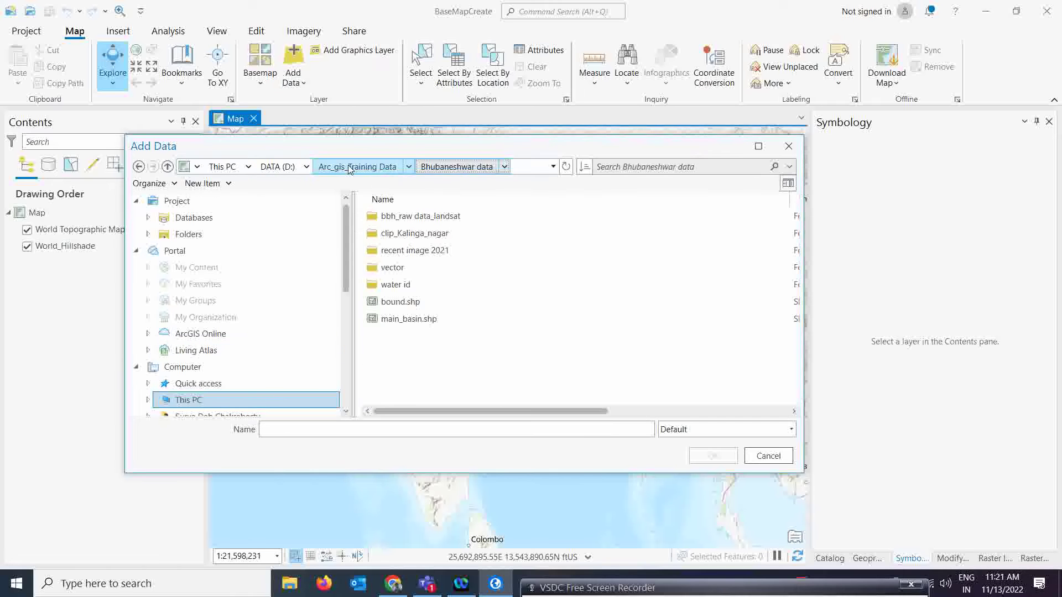
click(342, 167)
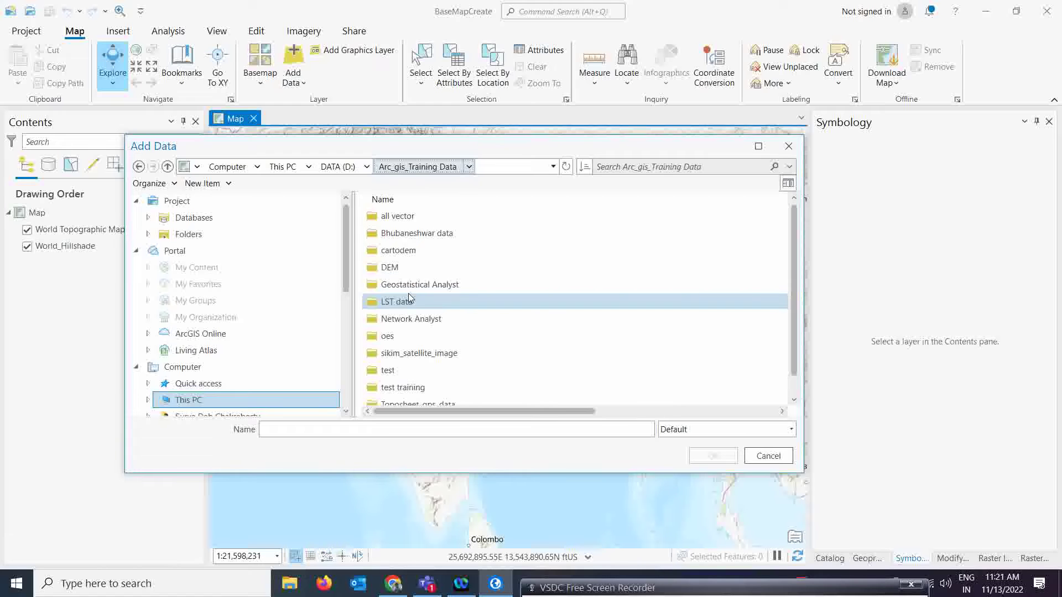
double_click(399, 270)
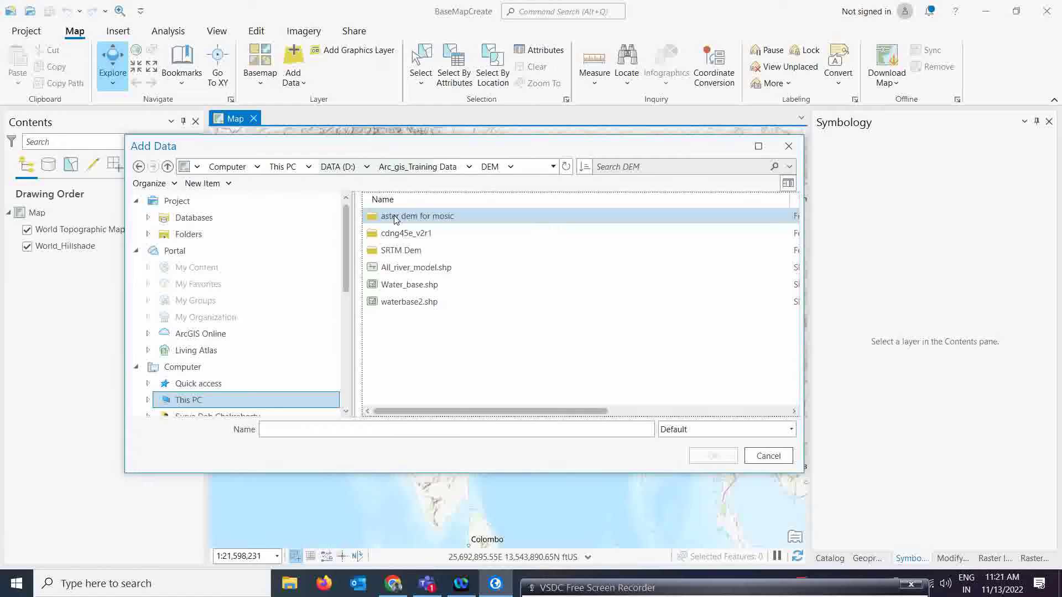
double_click(397, 233)
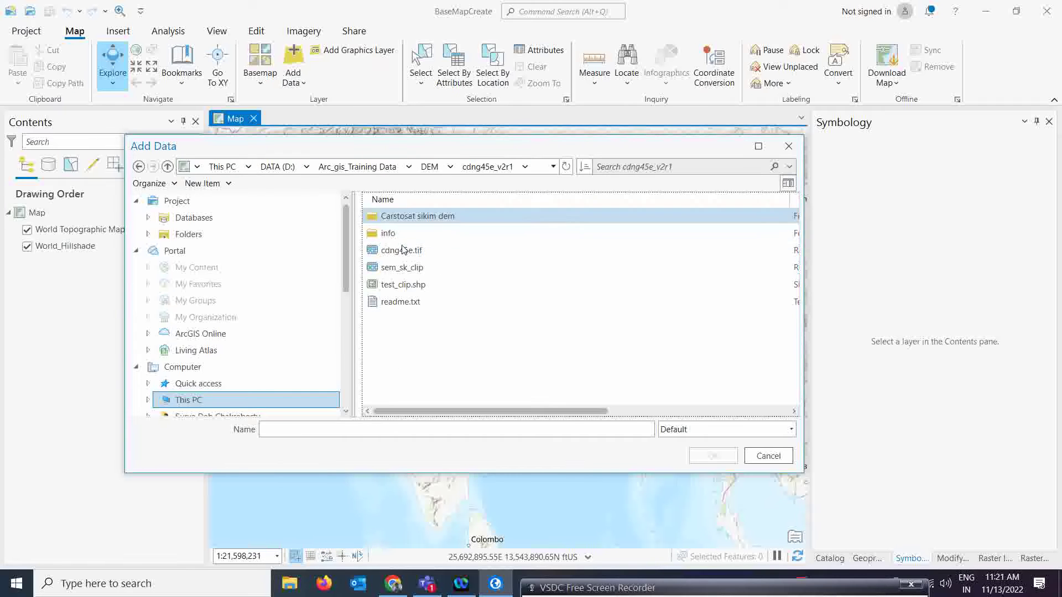
click(399, 251)
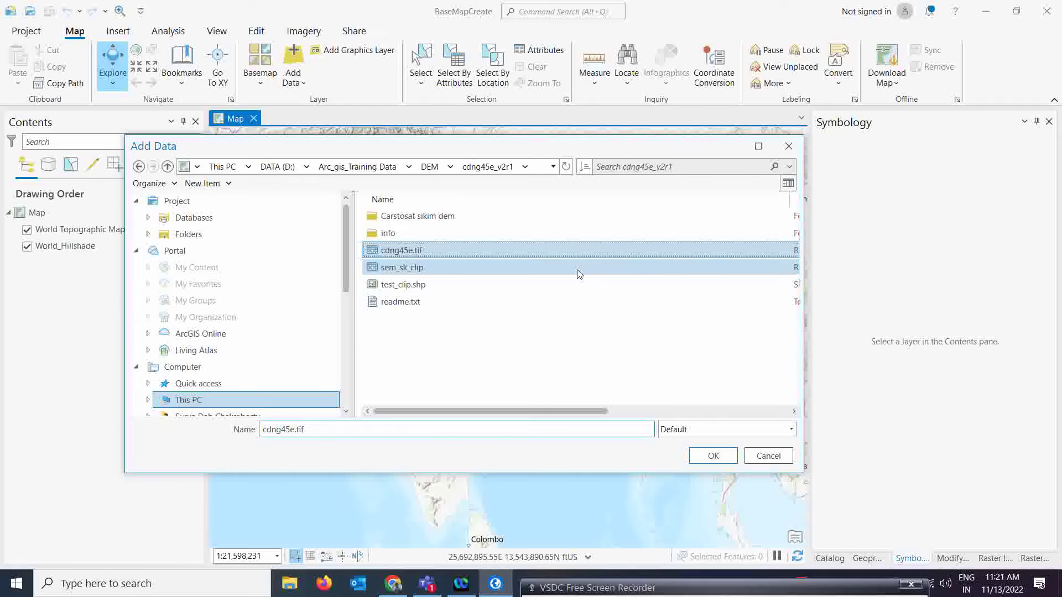
click(711, 454)
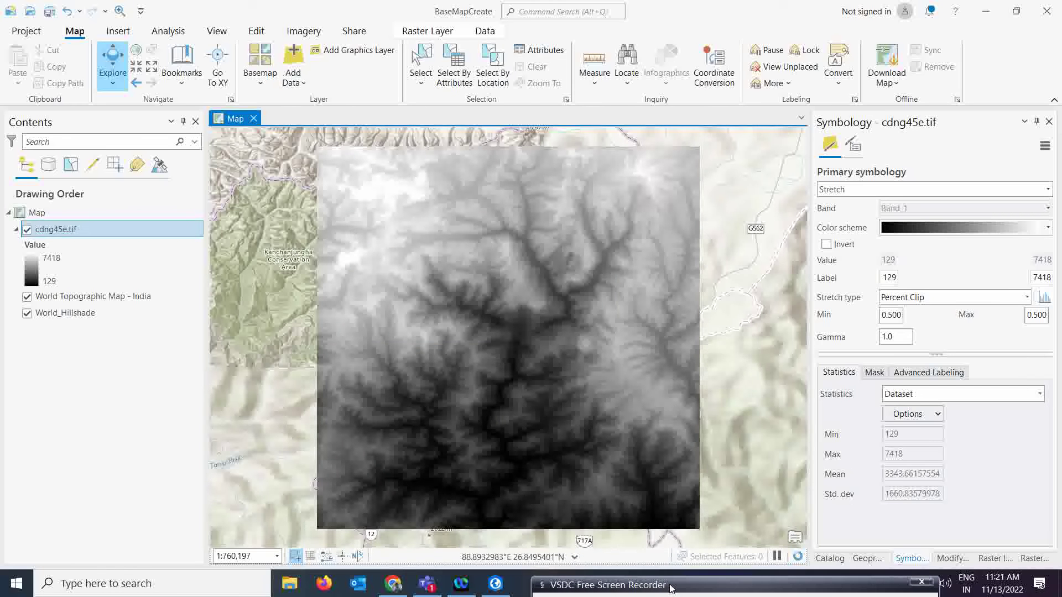
drag(650, 592, 623, 590)
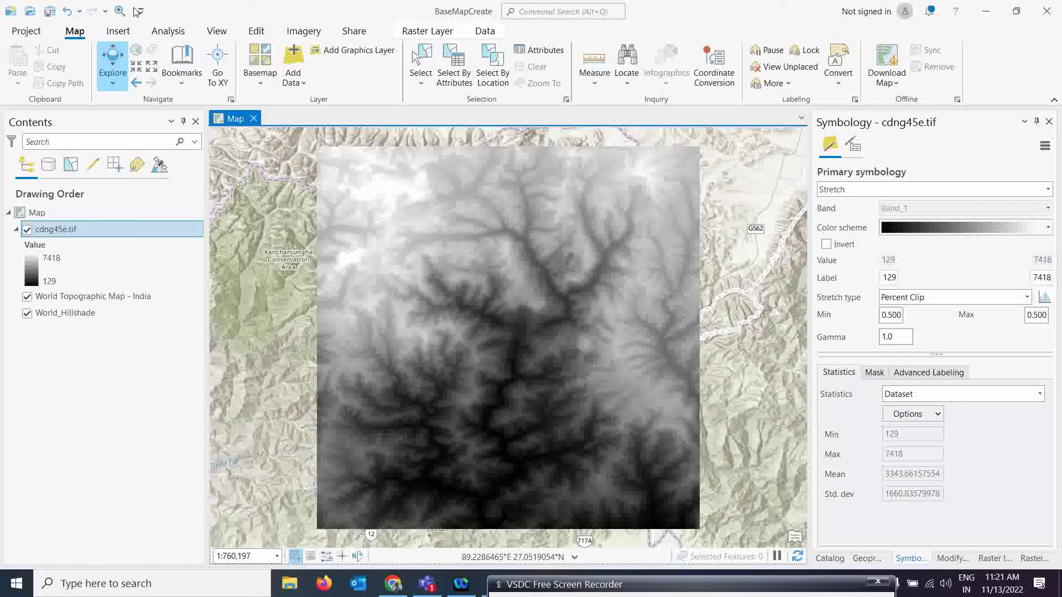
Open the geoprocessing toolboxes and expand the Hydrology toolset within Spatial Analyst Tools.
click(169, 32)
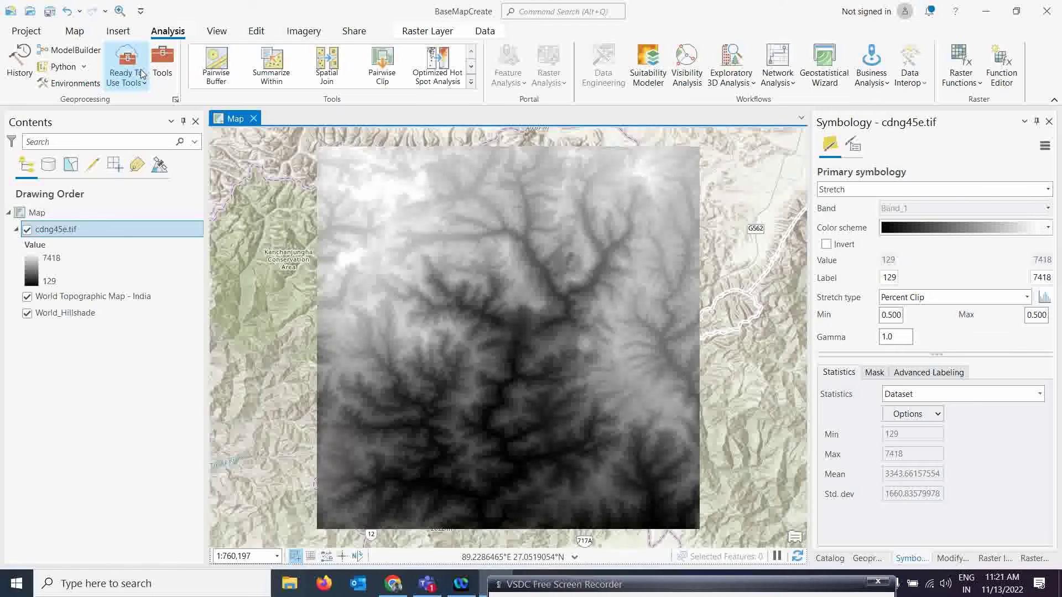
click(165, 65)
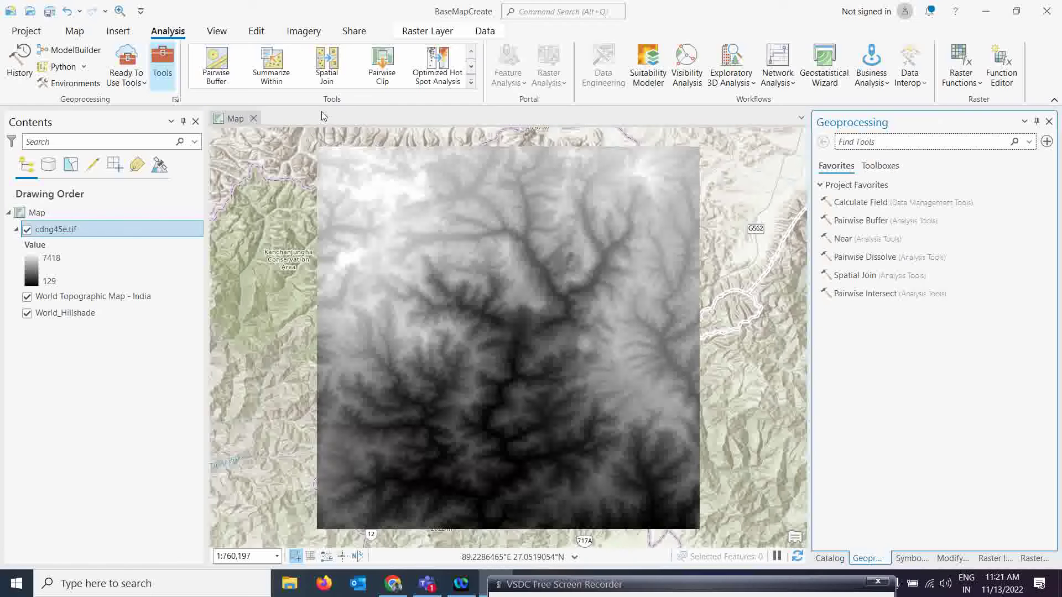
click(876, 168)
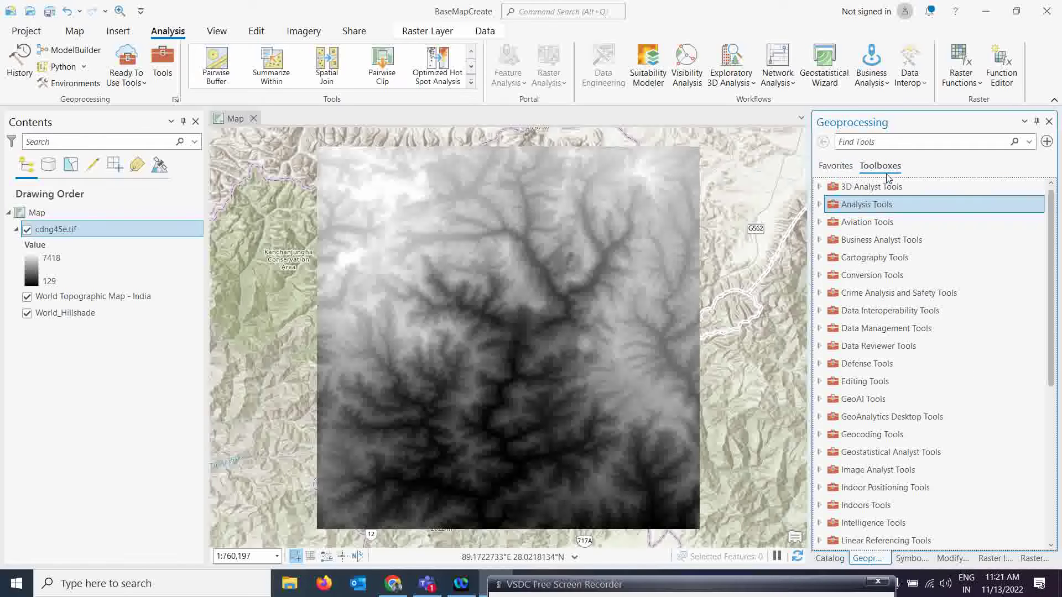
scroll(919, 288, down, 4)
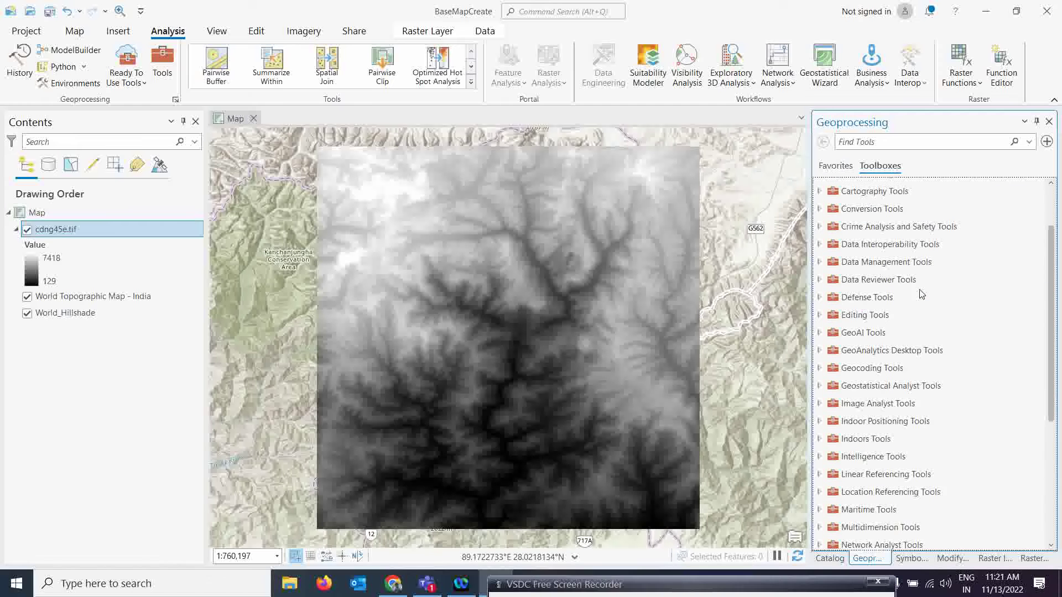
scroll(920, 293, down, 1)
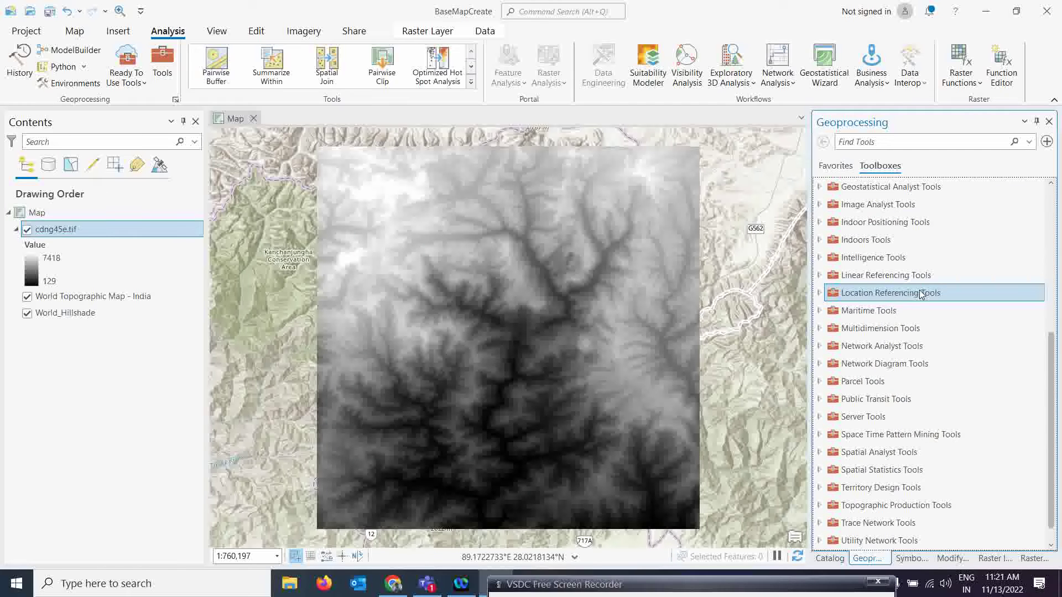
scroll(921, 293, down, 1)
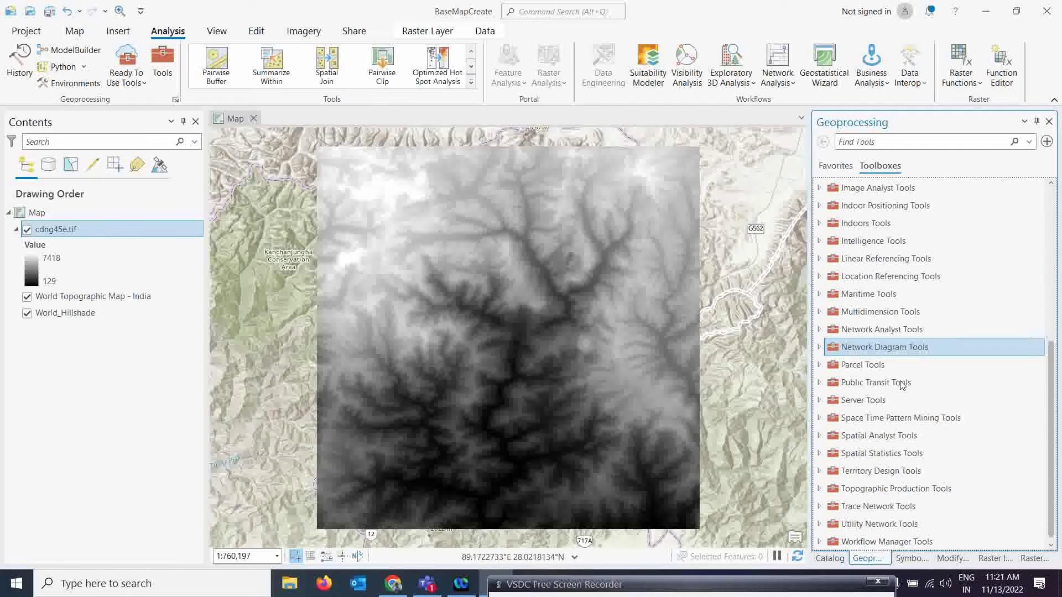
click(820, 437)
scroll(932, 343, down, 2)
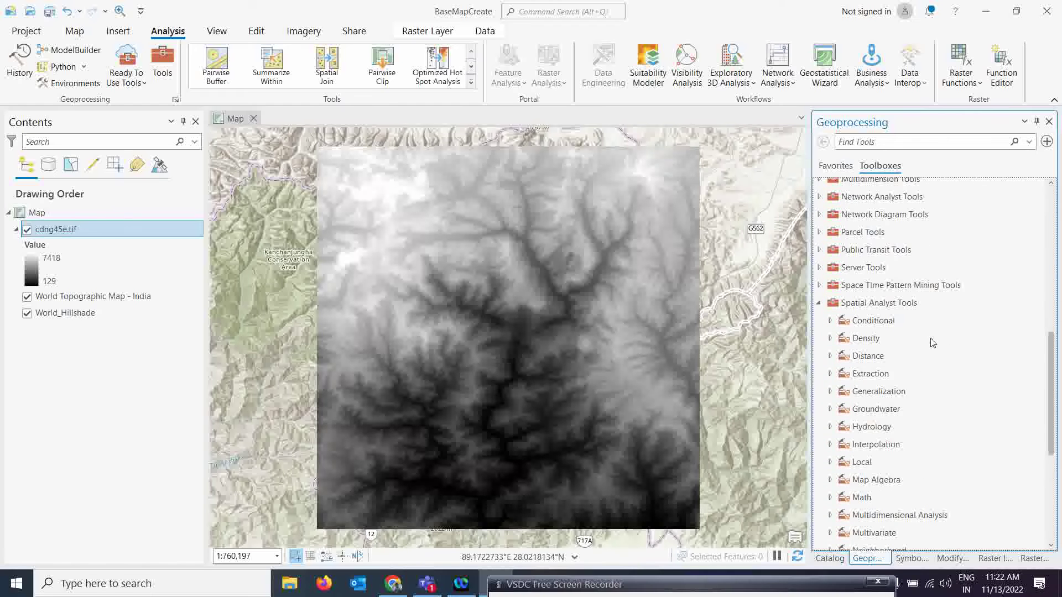
scroll(933, 343, down, 2)
scroll(932, 343, down, 1)
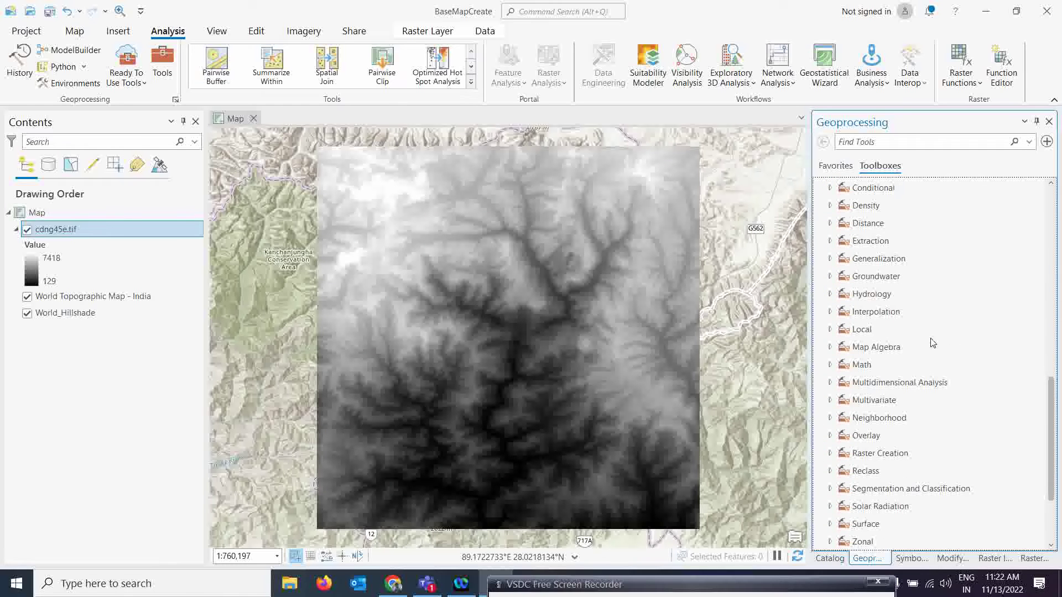
click(831, 295)
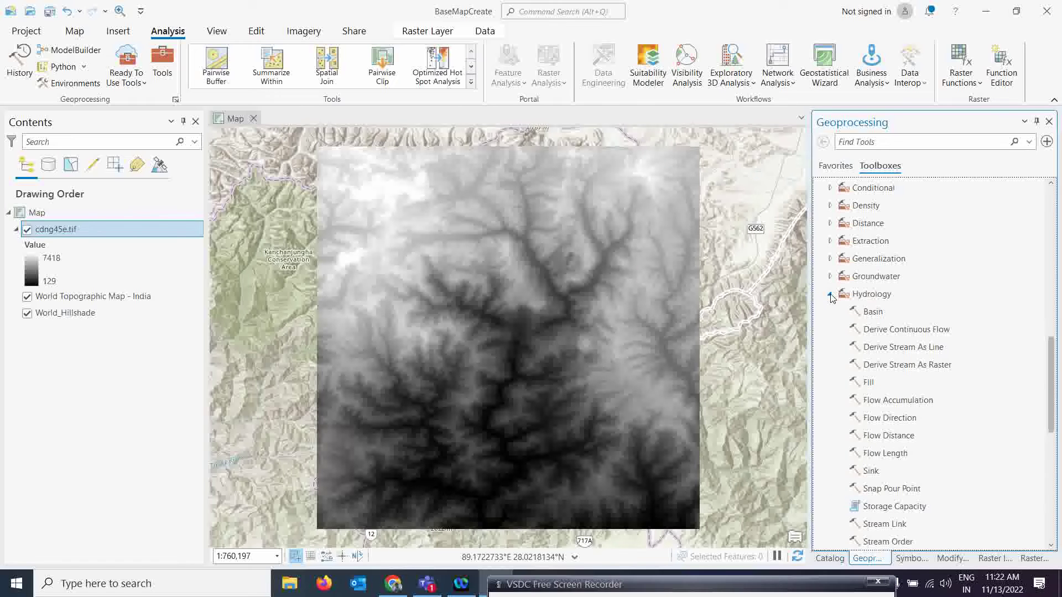
Run the Fill tool with cdng45e.tif as input surface raster, keeping the default output raster and no Z limit.
click(873, 386)
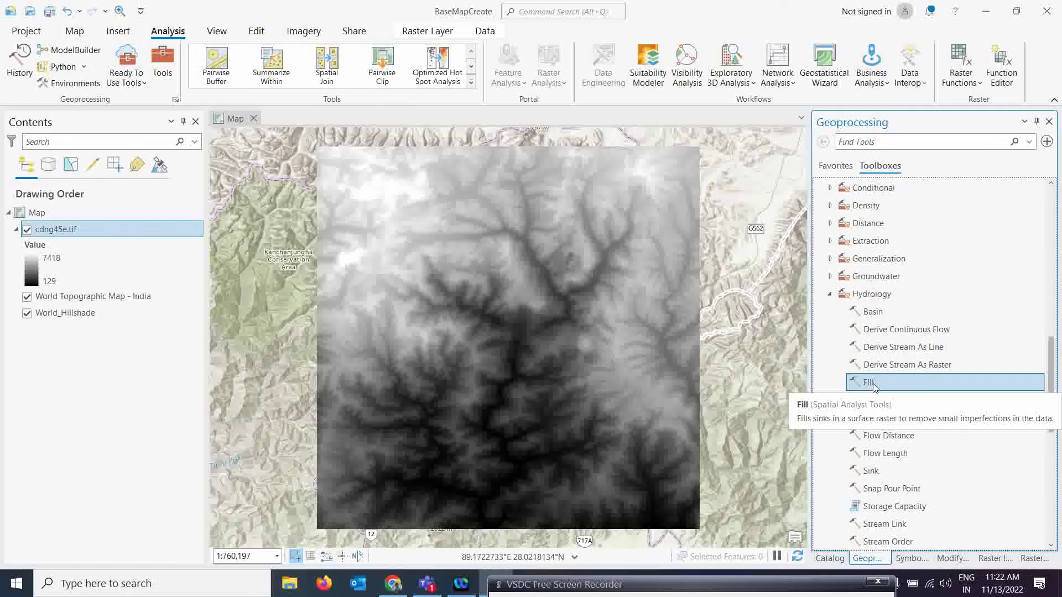
double_click(874, 385)
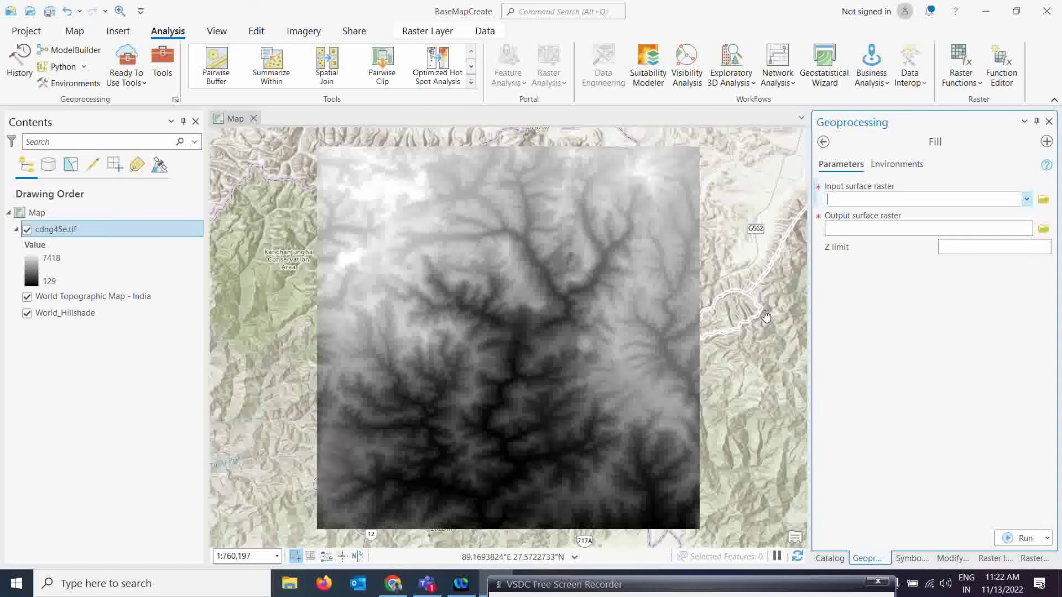
click(1027, 200)
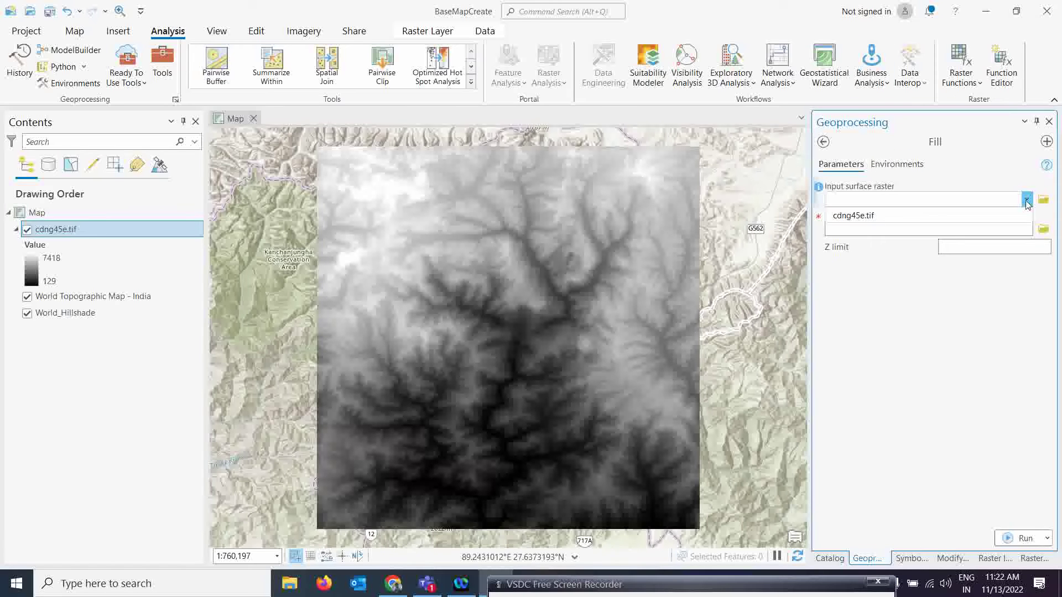
click(845, 222)
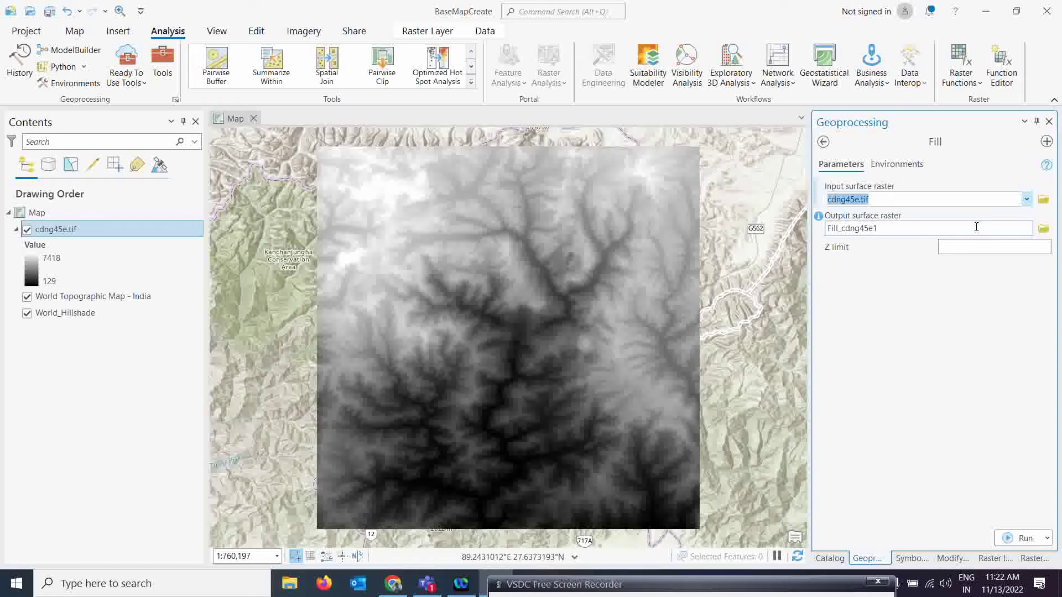
click(1043, 230)
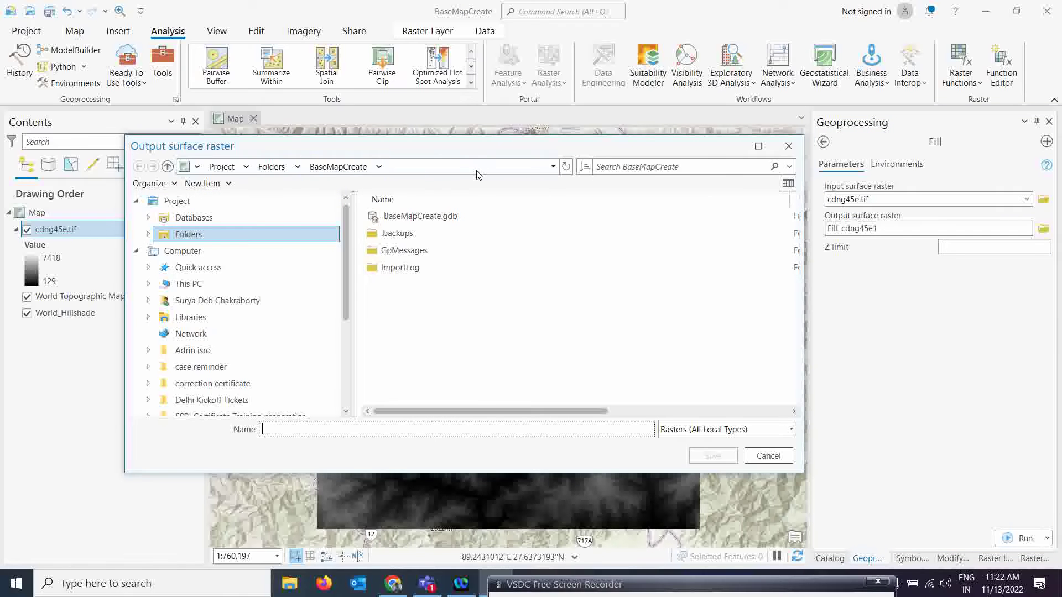
click(788, 147)
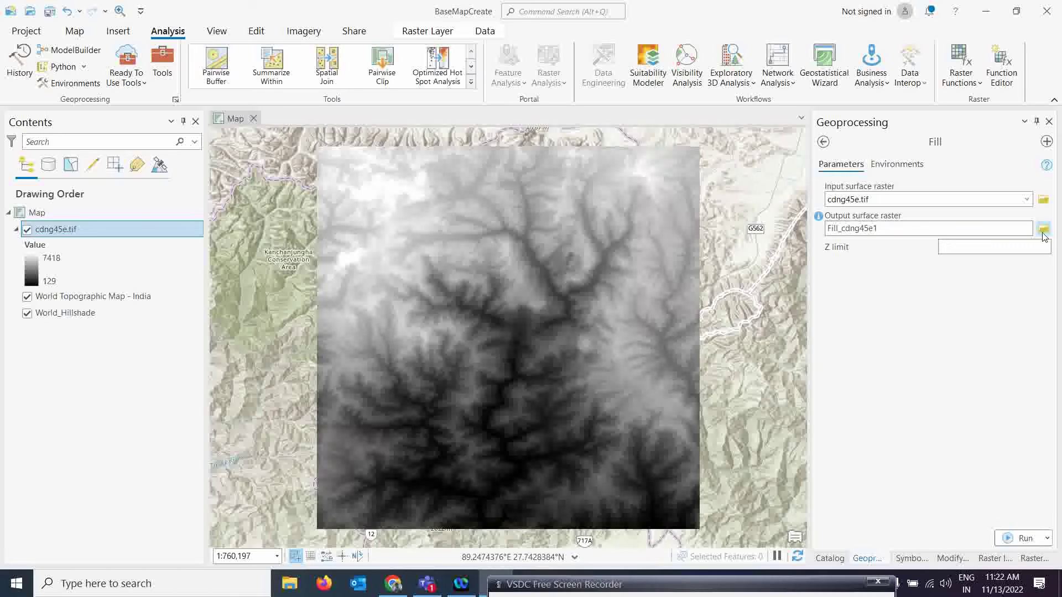
click(1018, 538)
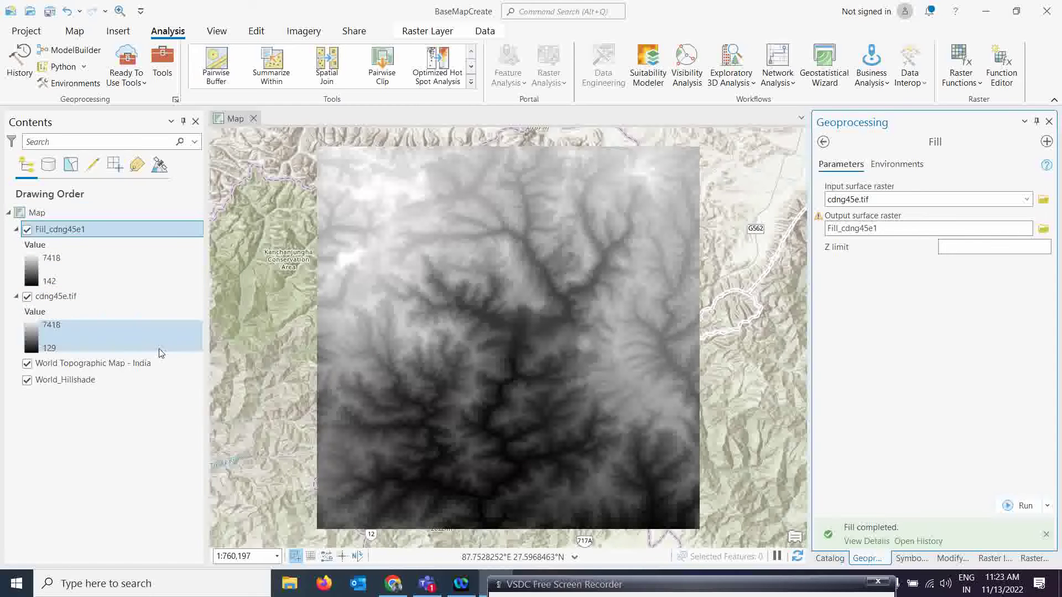
drag(563, 593, 619, 592)
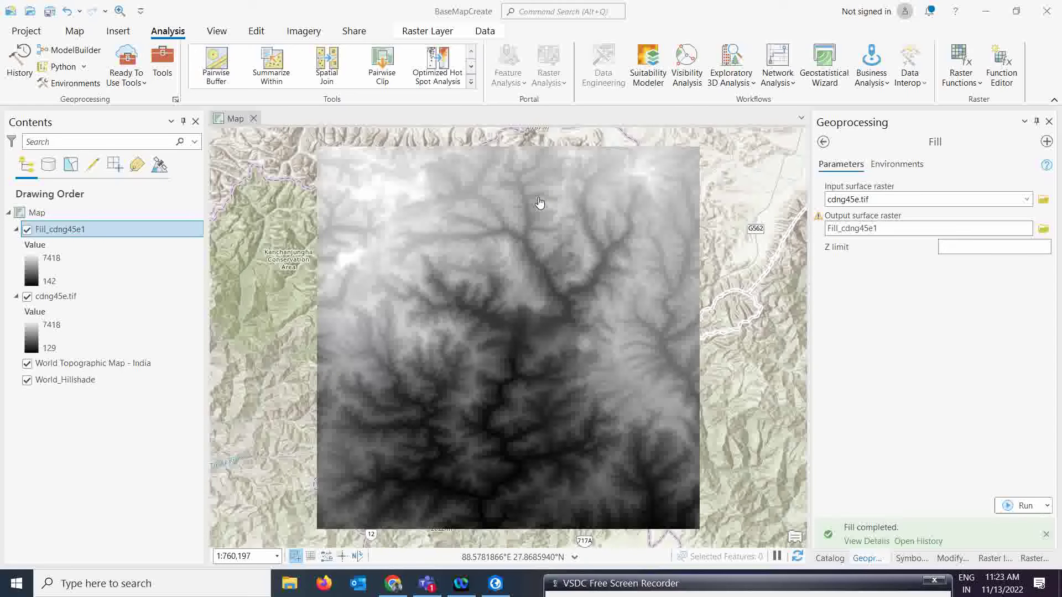
mouse_move(618, 575)
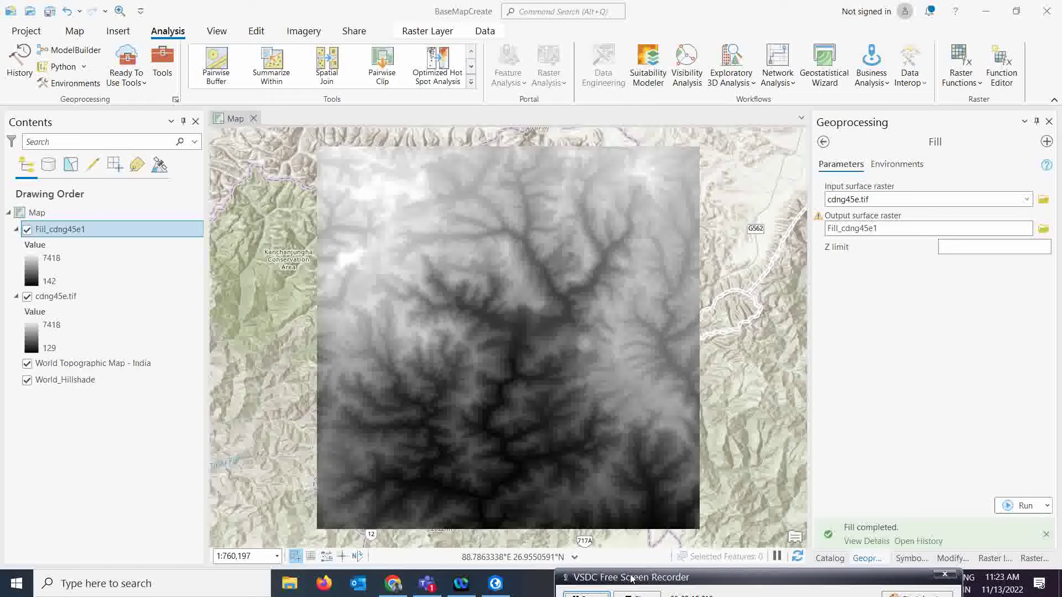
drag(631, 578, 613, 582)
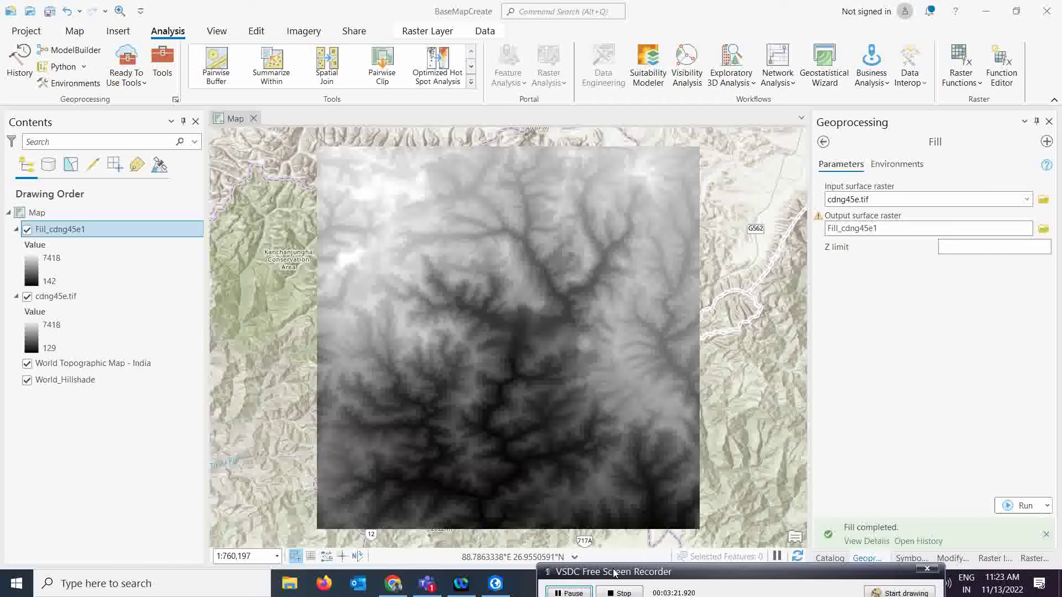
Run the Flow Direction tool on the filled raster Fill_cdng45e1, keeping the default output raster and D8 flow direction type.
click(823, 143)
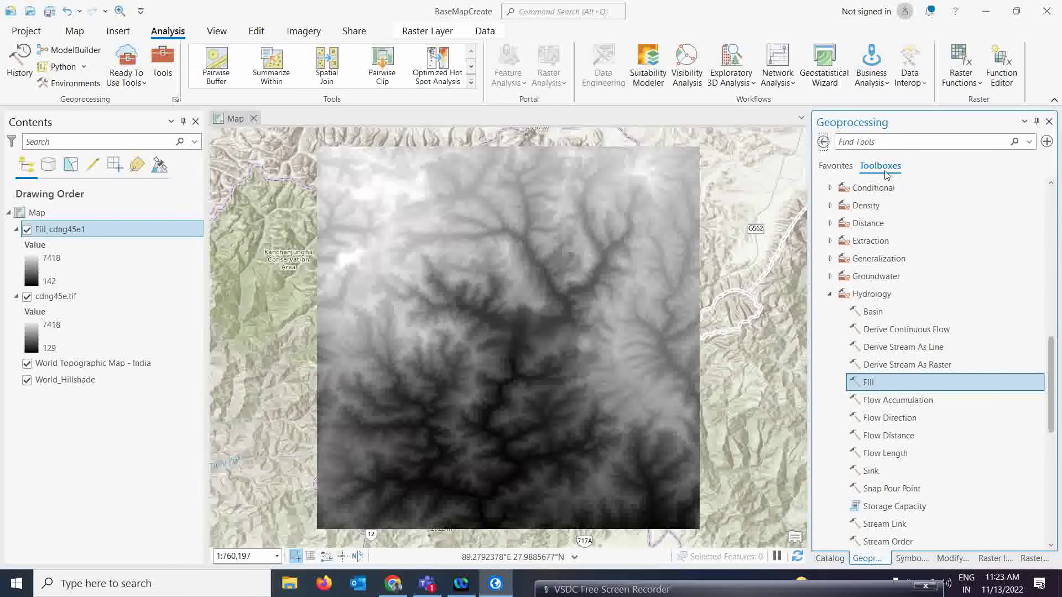
double_click(884, 419)
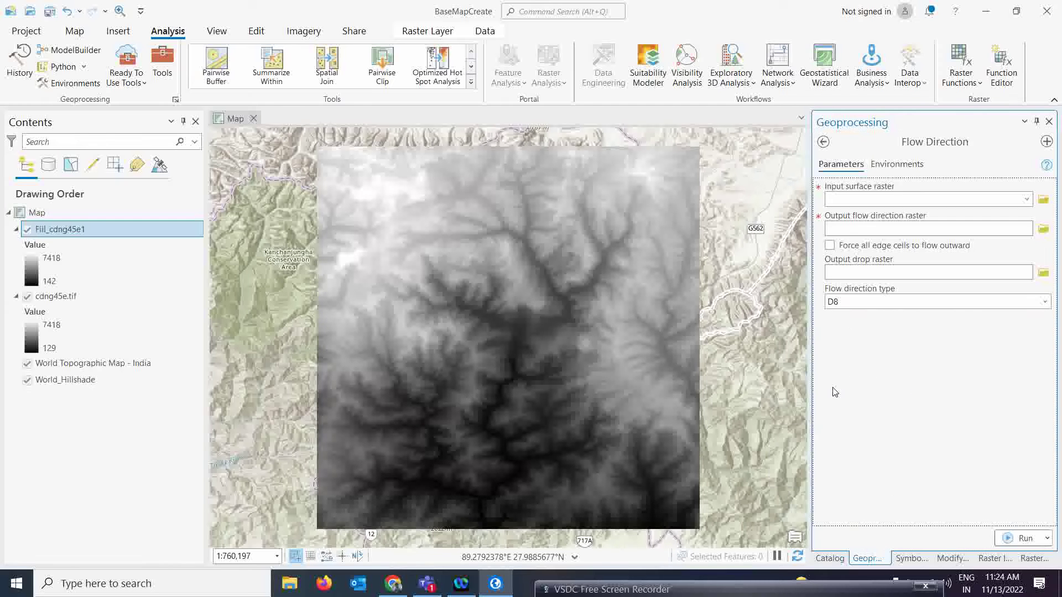
click(1027, 200)
click(861, 216)
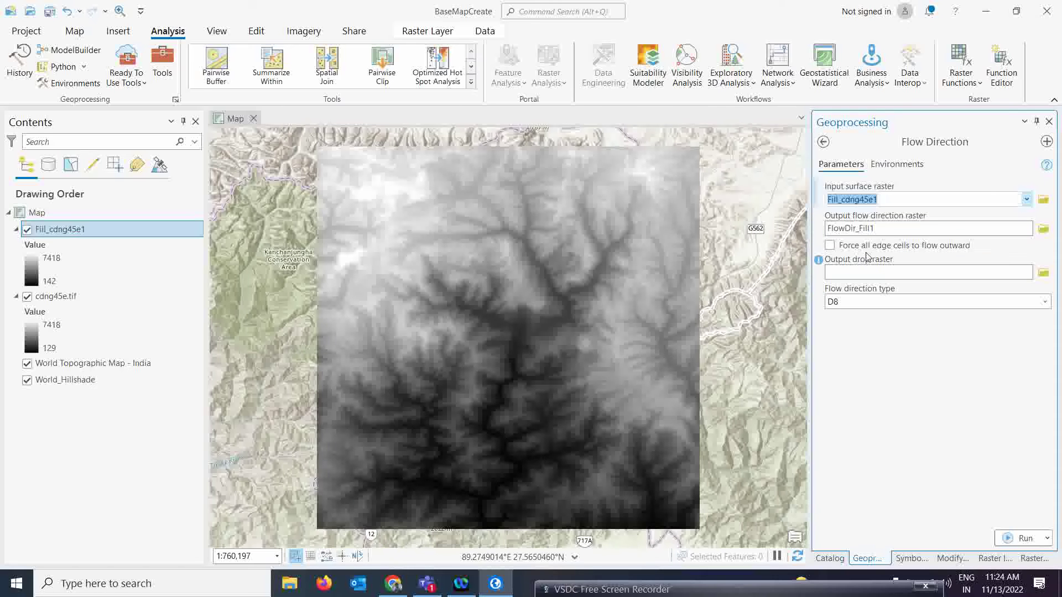
click(1009, 538)
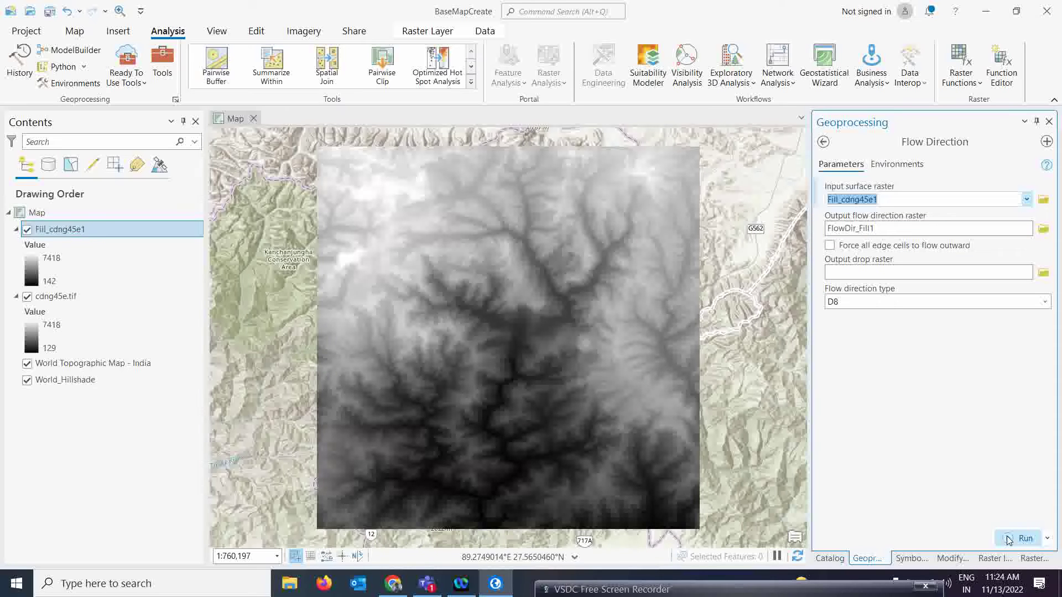
mouse_move(909, 522)
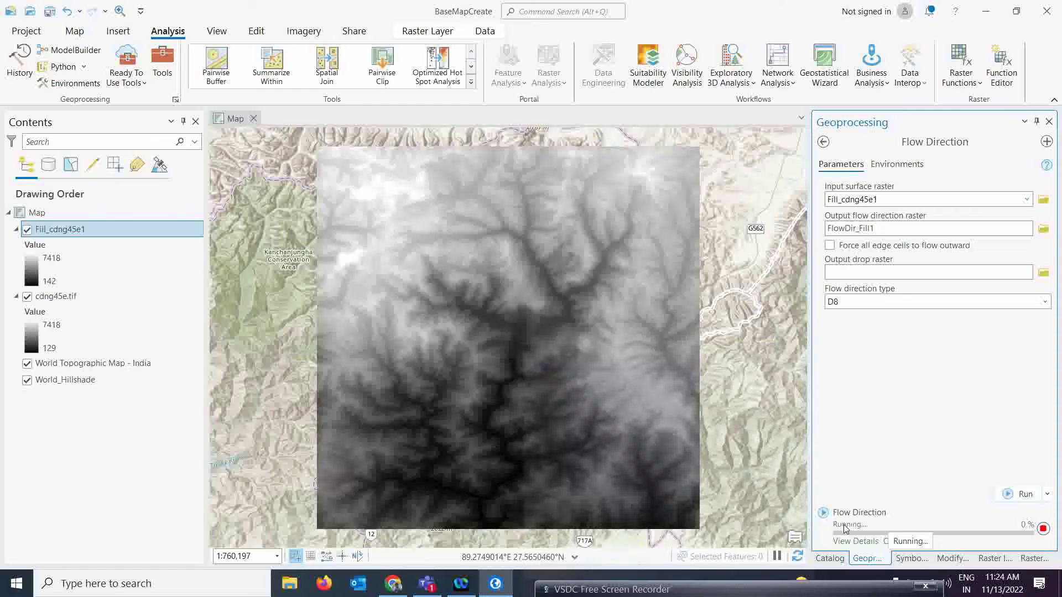
mouse_move(628, 585)
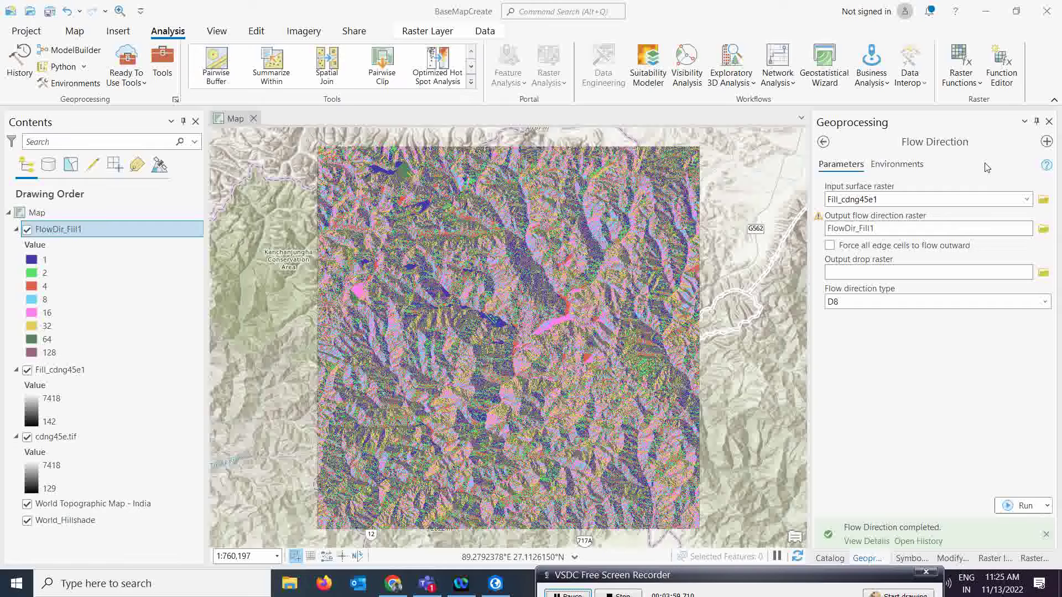
Run the Flow Accumulation tool on FlowDir_Fill1, keeping the default output raster, Float data type and D8 flow direction type.
click(824, 143)
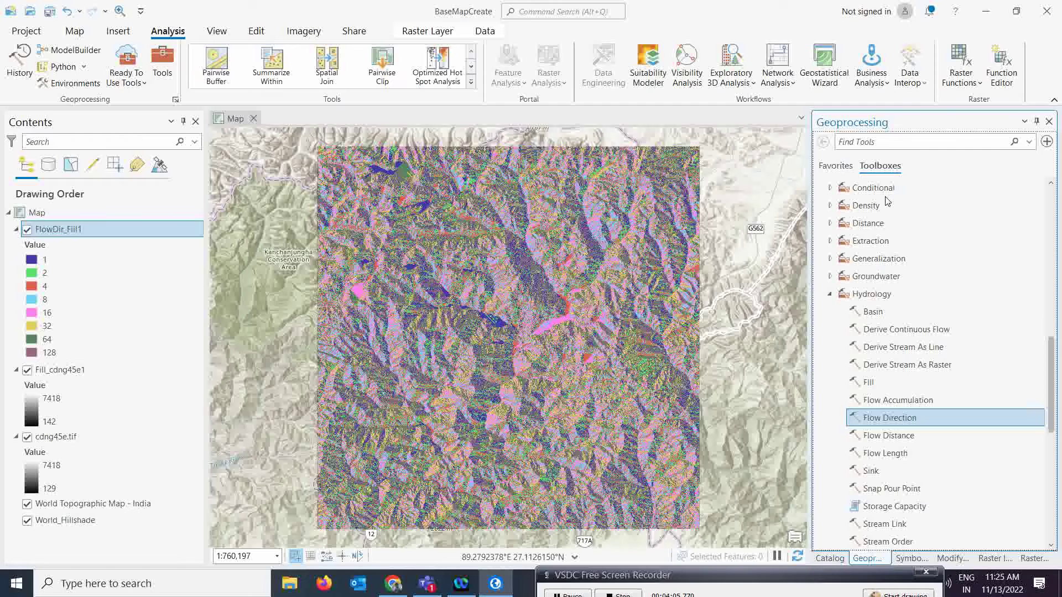
click(881, 401)
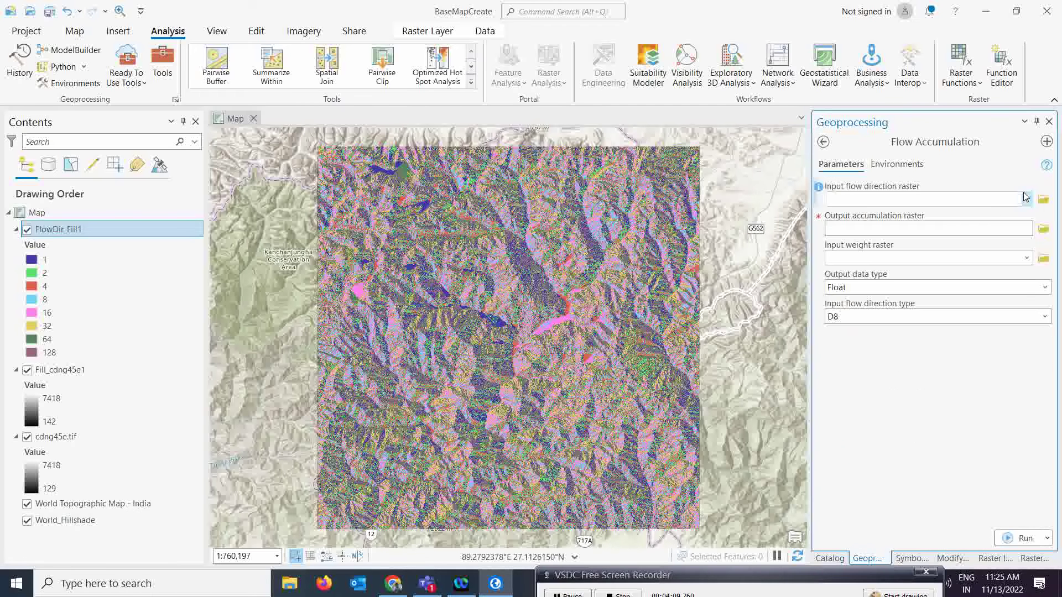
click(1026, 201)
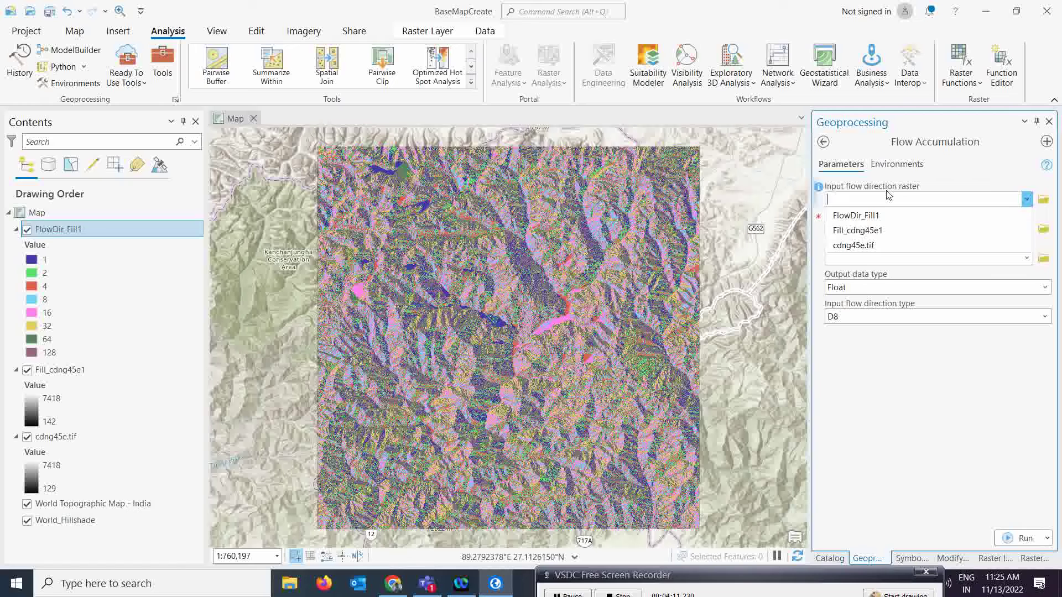
click(869, 216)
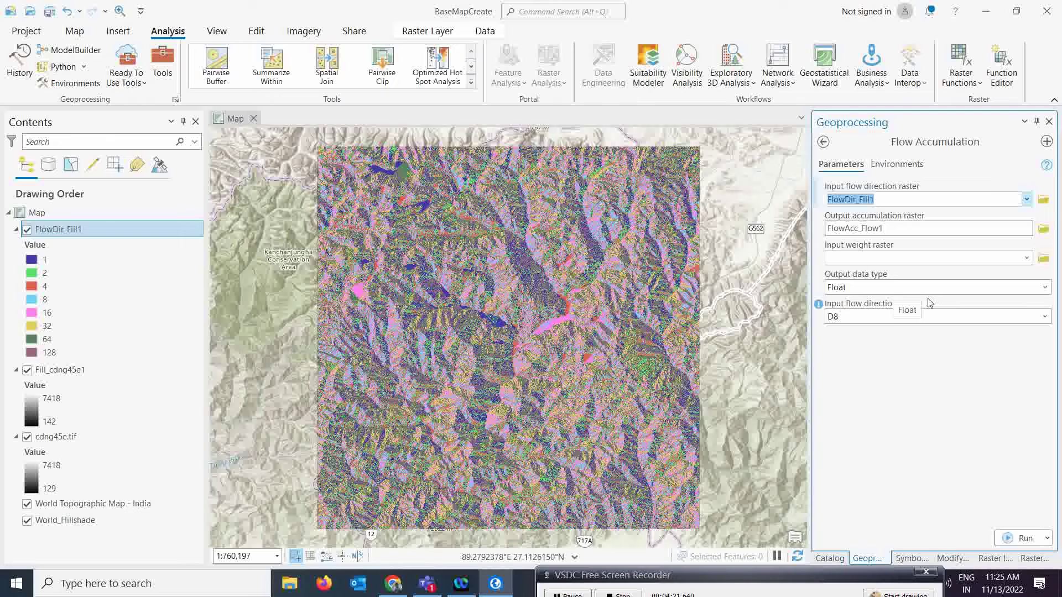
click(1007, 541)
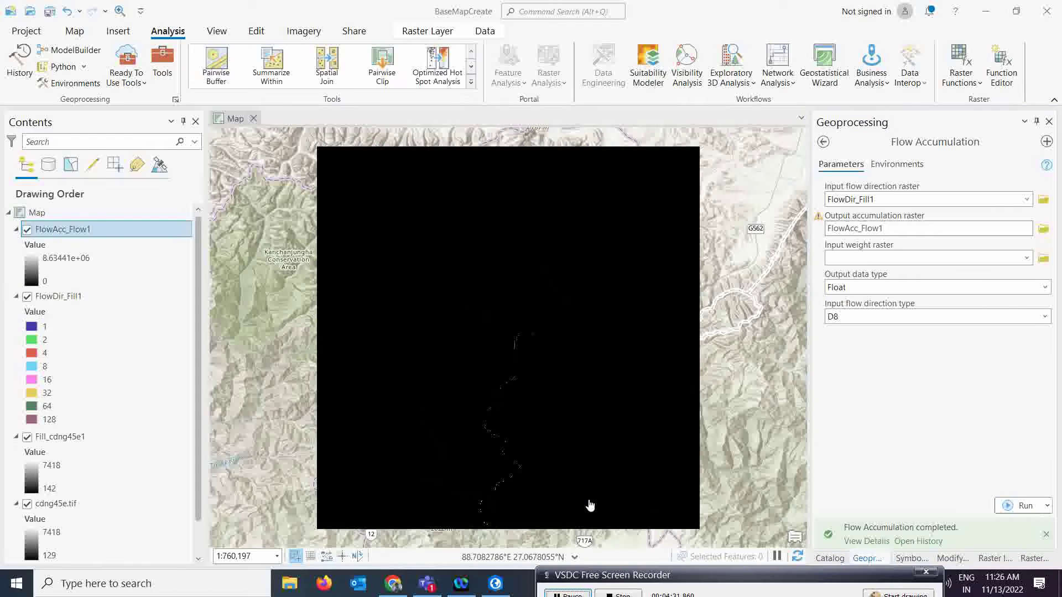
Set the stretch type of the FlowAcc_Flow1 layer's symbology to Standard Deviation after trying Histogram Equalize.
scroll(505, 457, up, 3)
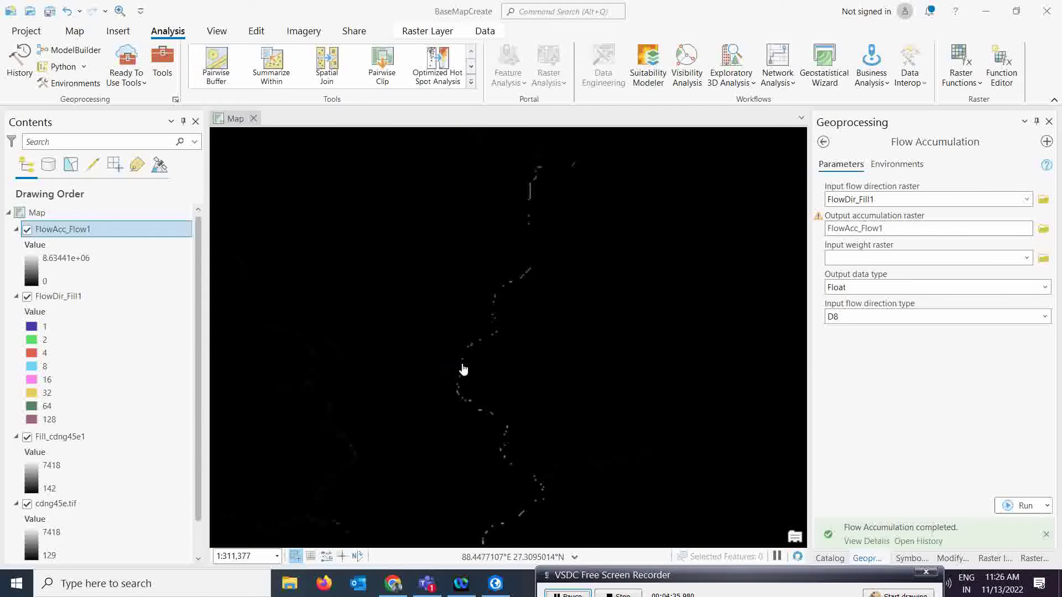
click(525, 384)
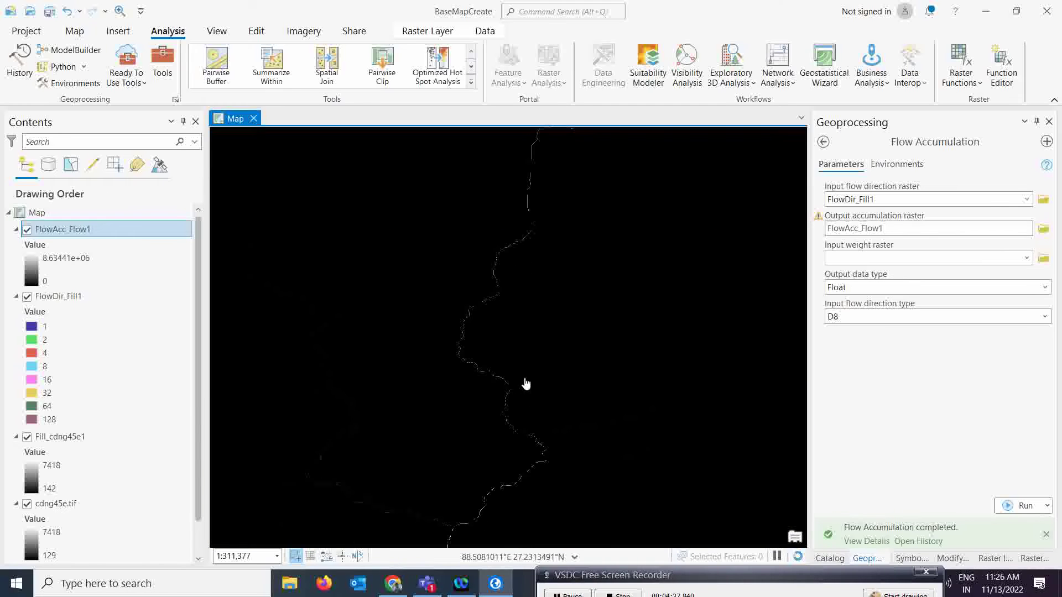
scroll(520, 381, down, 3)
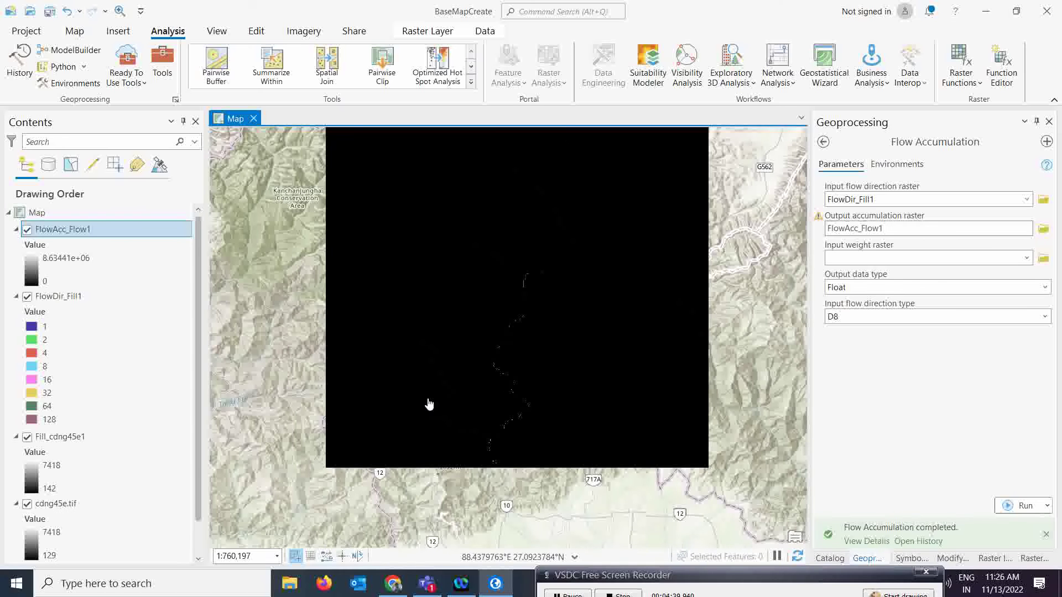
drag(490, 424, 517, 443)
click(50, 263)
click(32, 266)
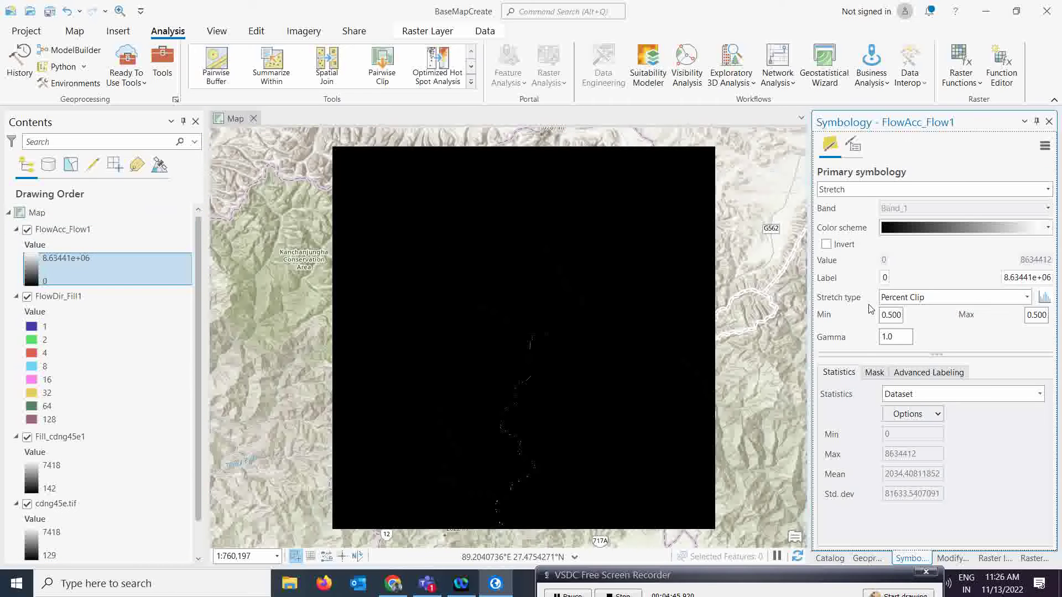
click(1027, 301)
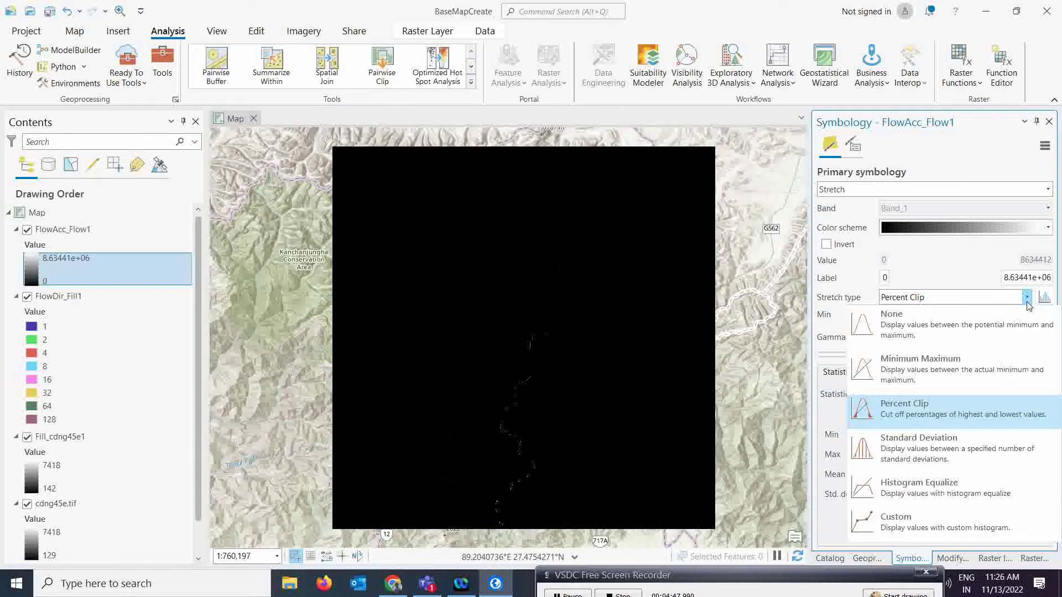
click(960, 486)
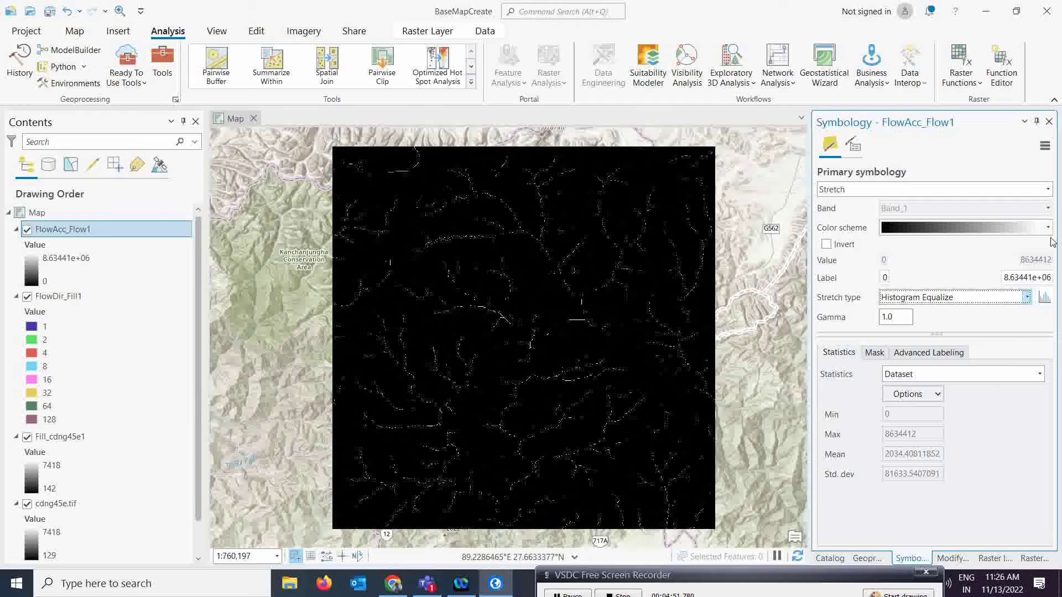
click(1029, 299)
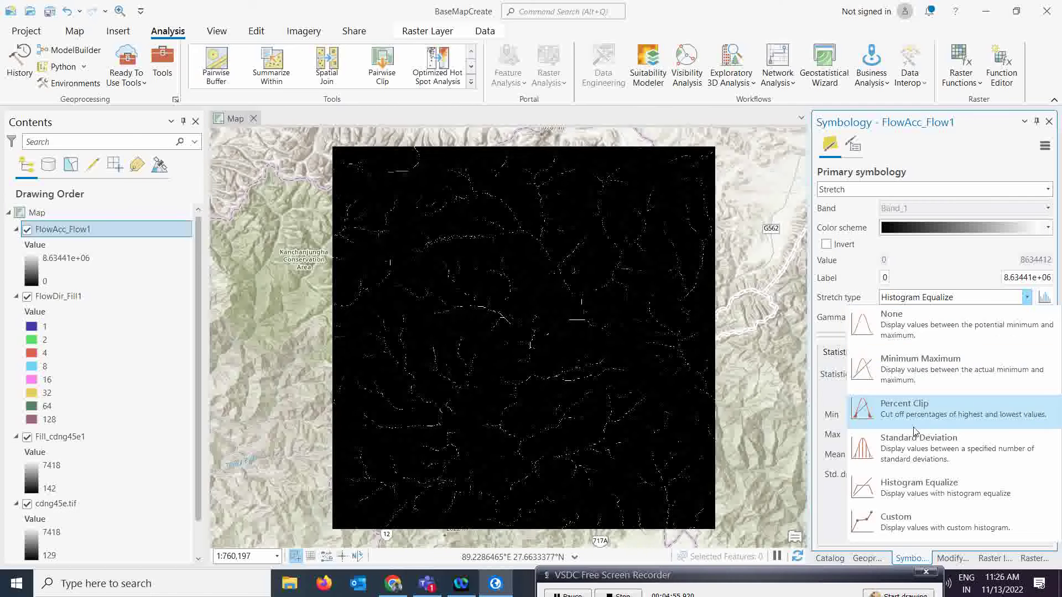
click(963, 447)
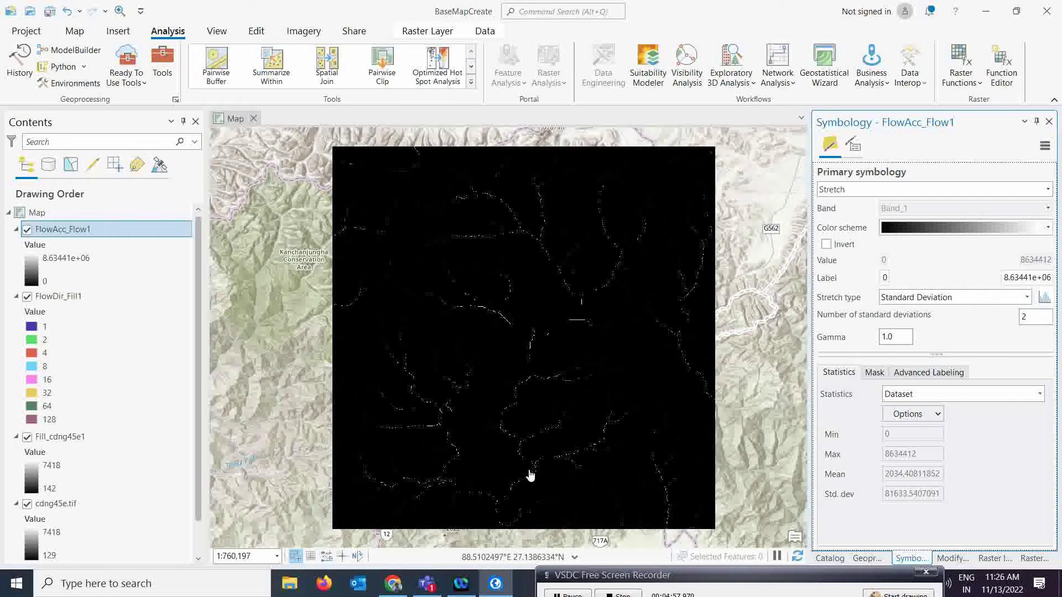
scroll(533, 467, up, 3)
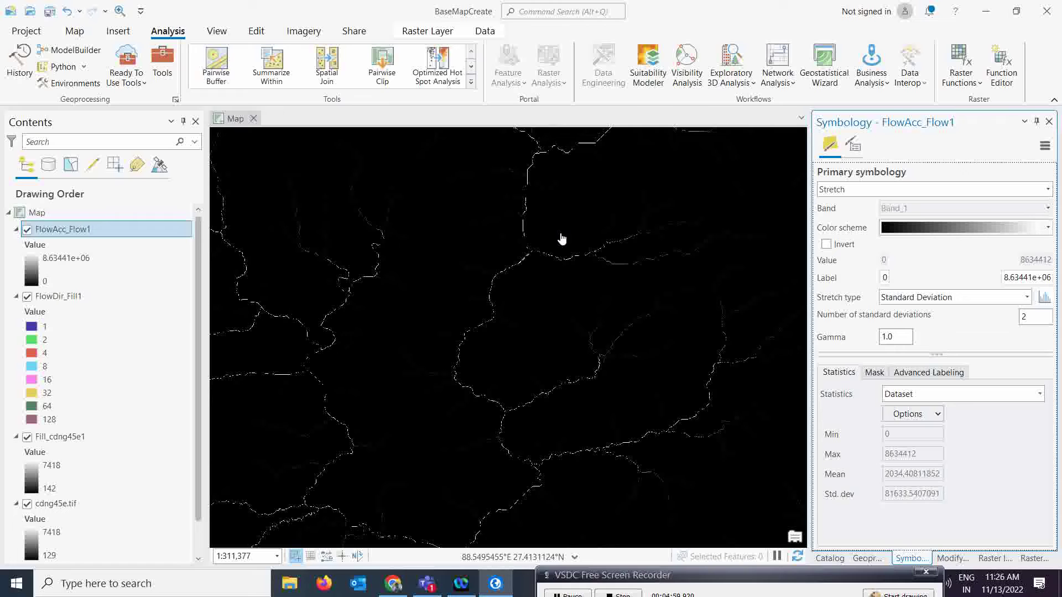
drag(517, 402, 497, 354)
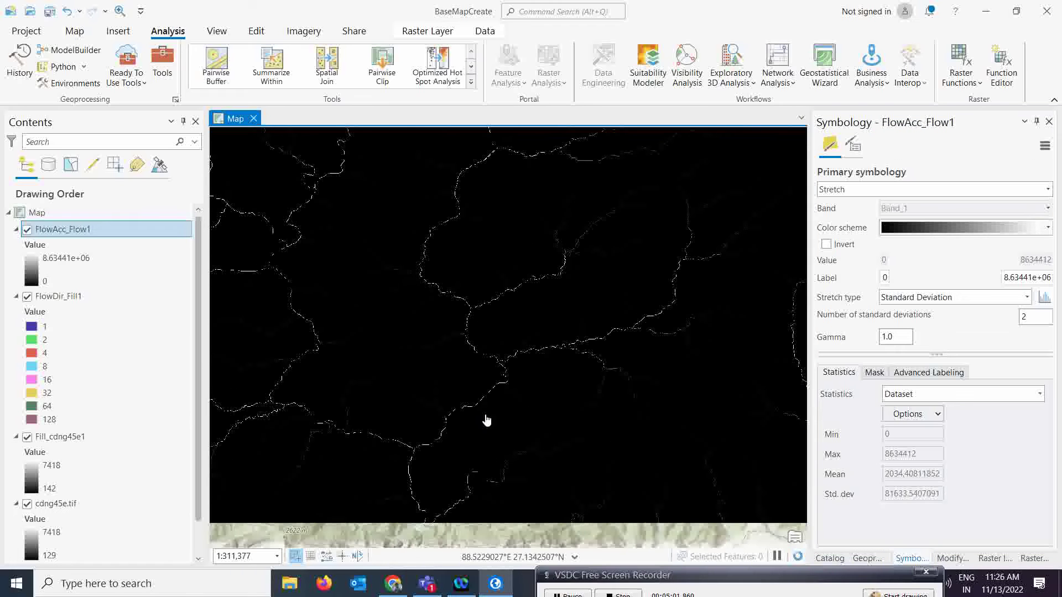
drag(498, 430, 551, 403)
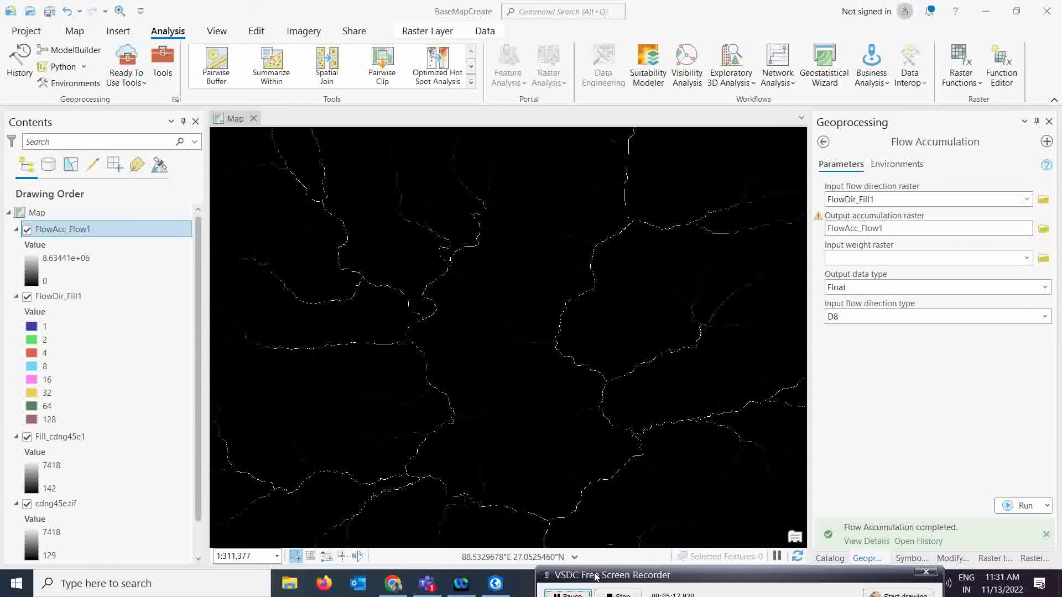
drag(595, 577, 591, 582)
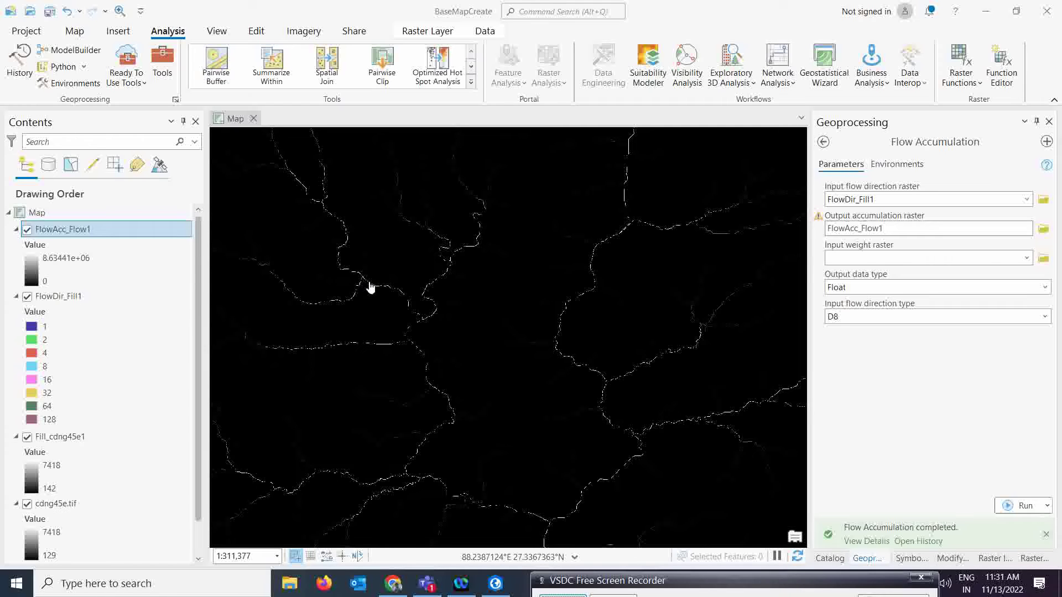
Start creating a new shapefile in the project's Pro practice folder connection.
click(823, 143)
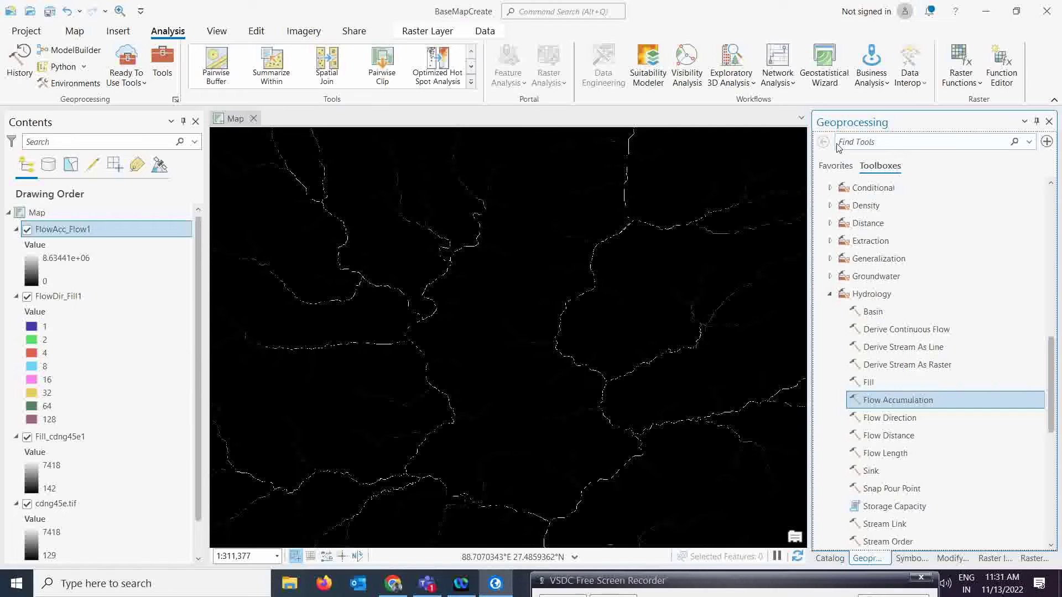
click(831, 559)
click(824, 250)
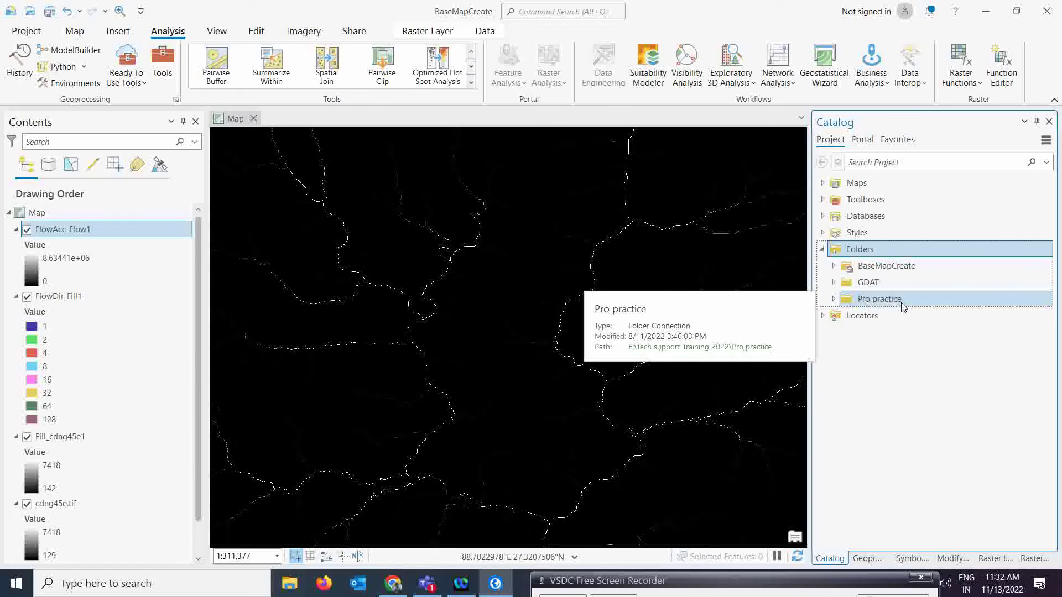
double_click(879, 303)
double_click(878, 302)
right_click(878, 301)
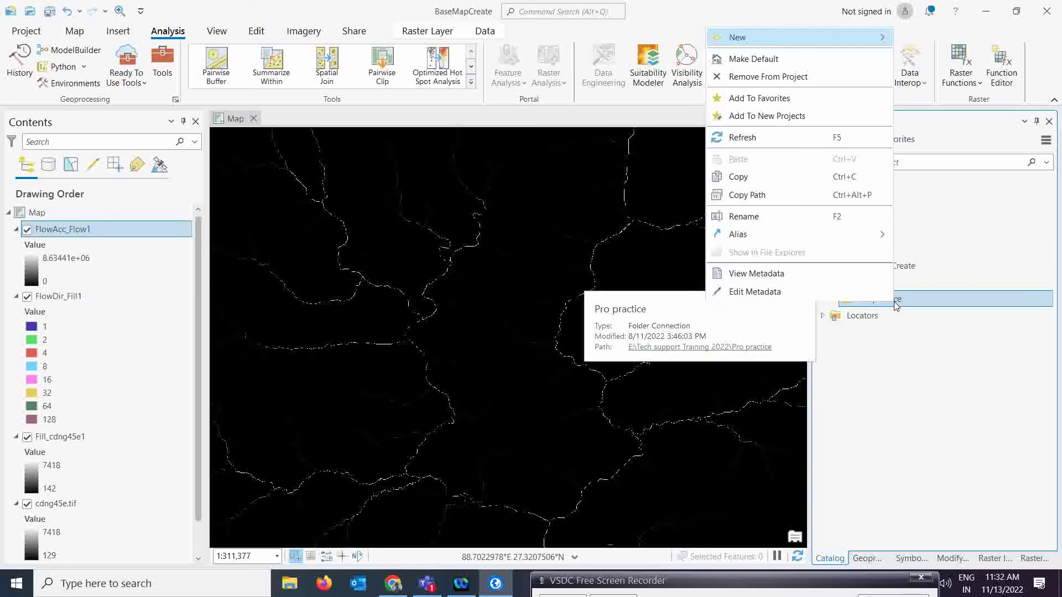
mouse_move(834, 41)
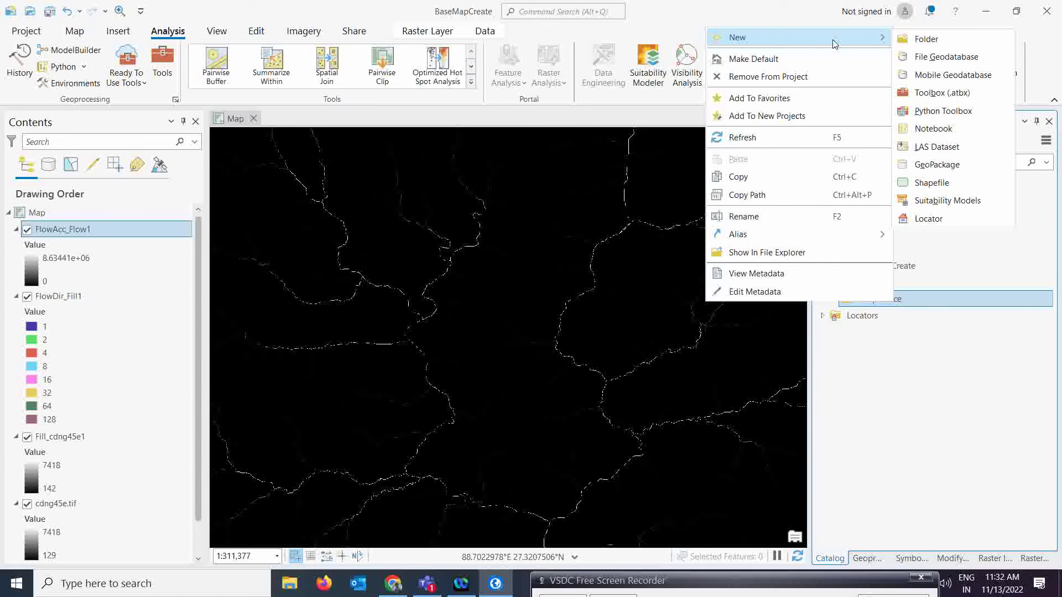
click(914, 187)
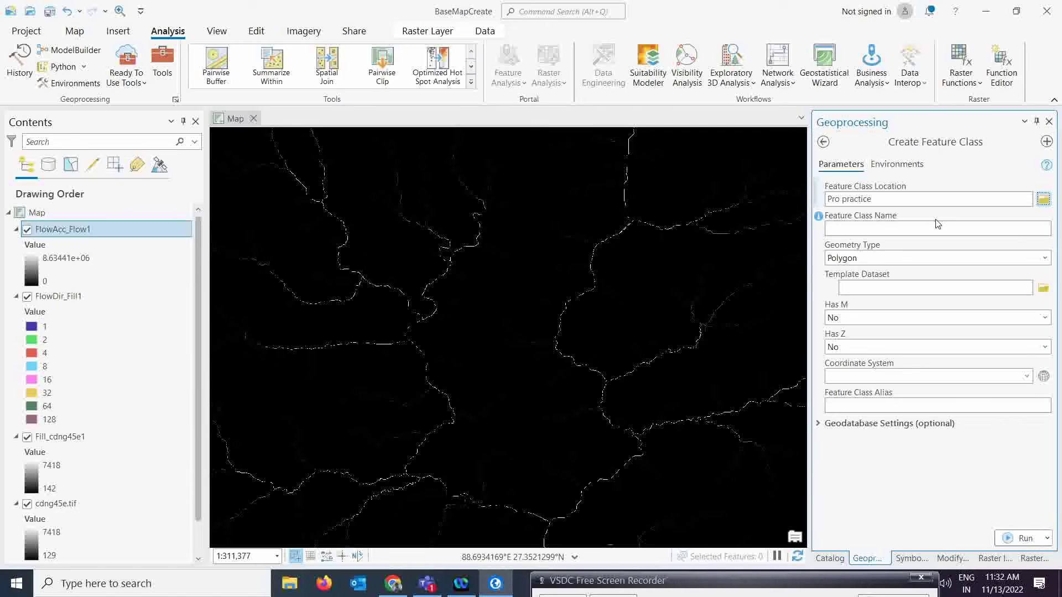
Create the feature class Pour with Point geometry and the GCS_WGS_1984 coordinate system taken from FlowAcc_Flow1.
click(916, 227)
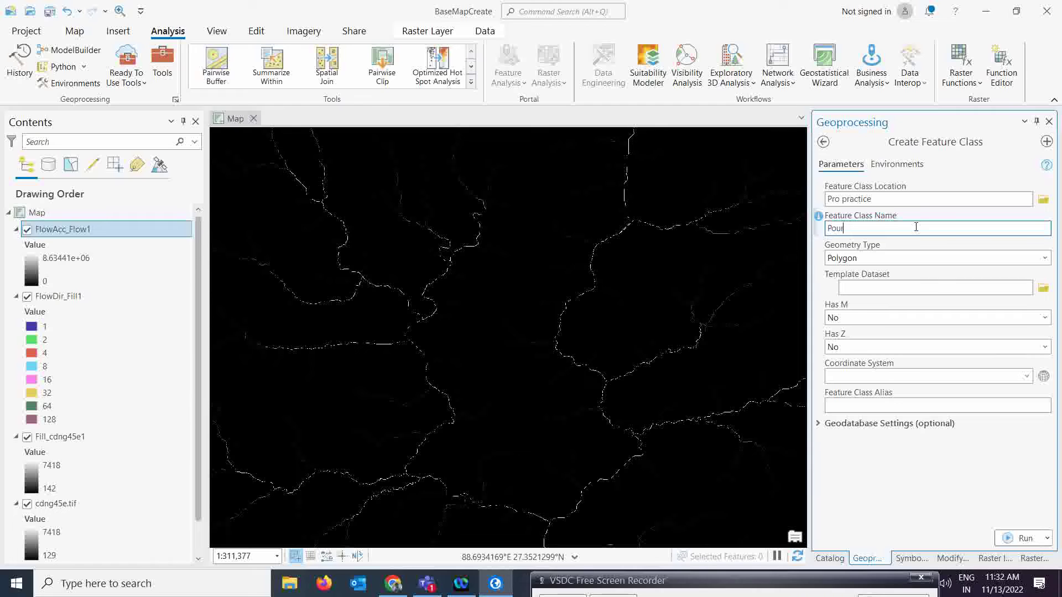
click(863, 258)
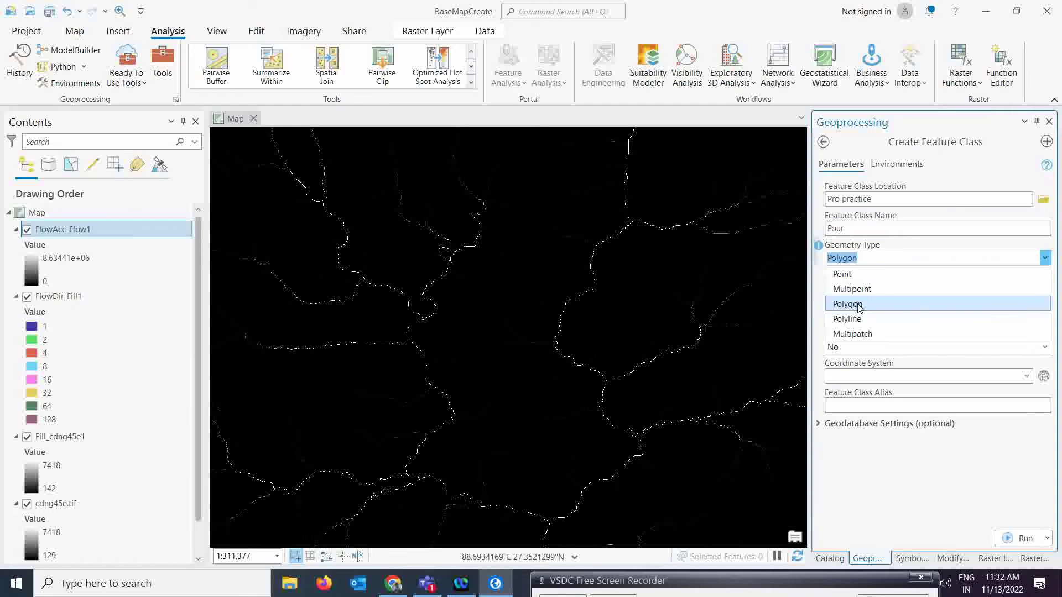
click(849, 277)
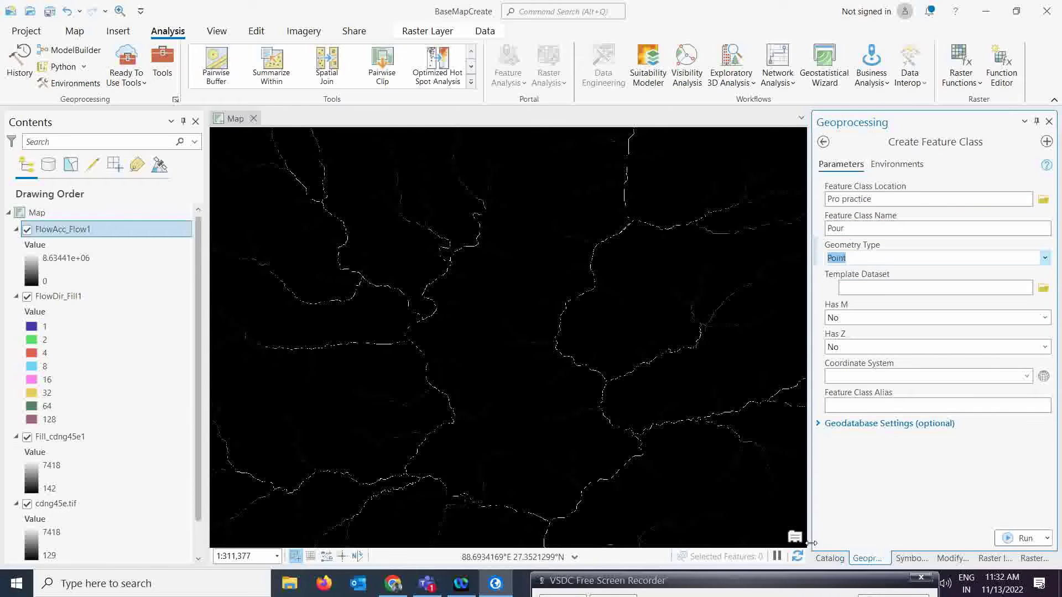
drag(697, 584, 674, 577)
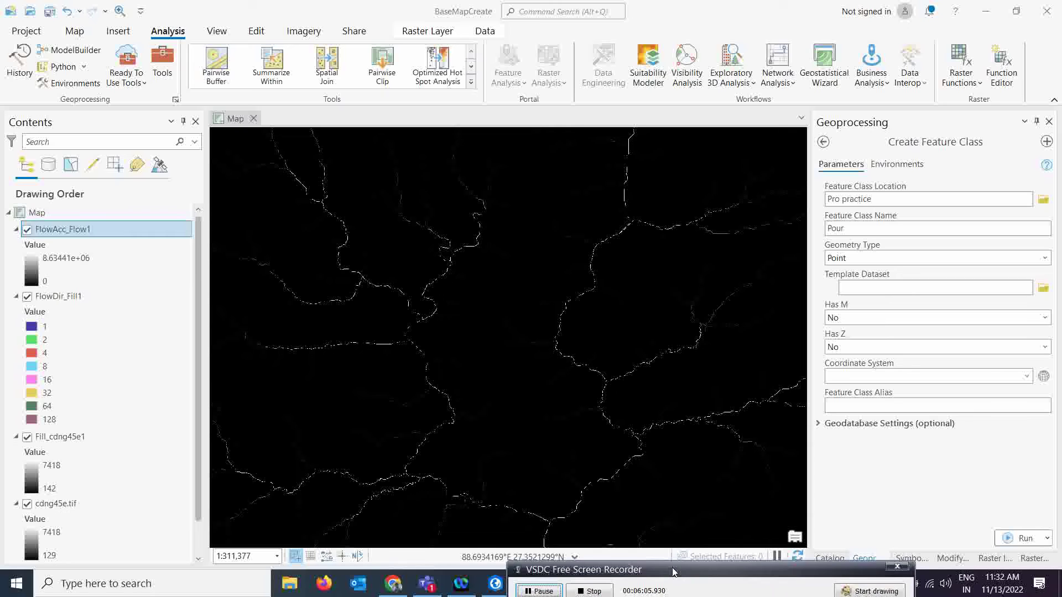
drag(674, 577, 676, 582)
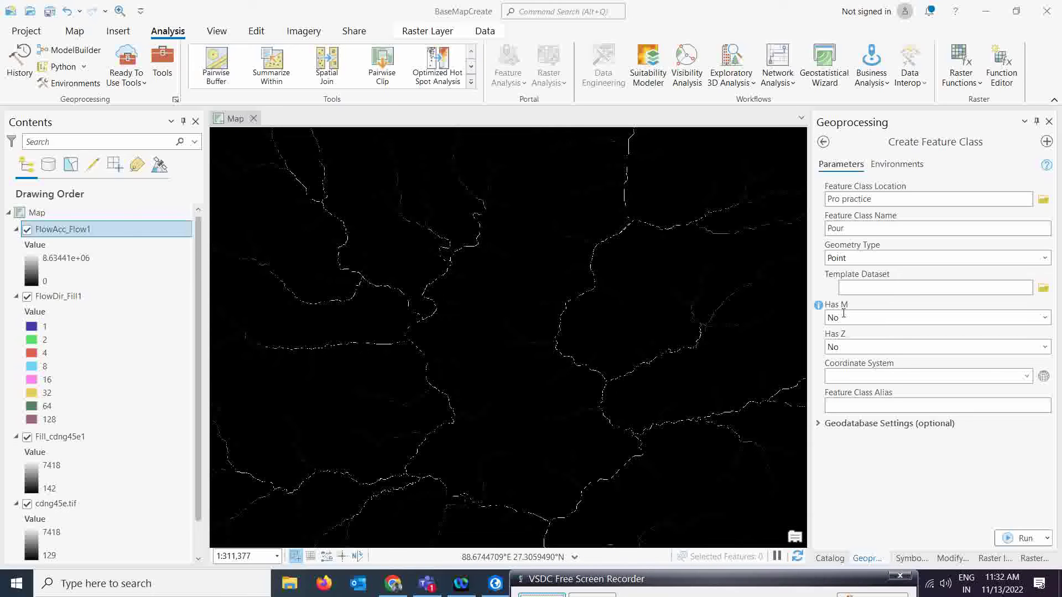
click(1027, 378)
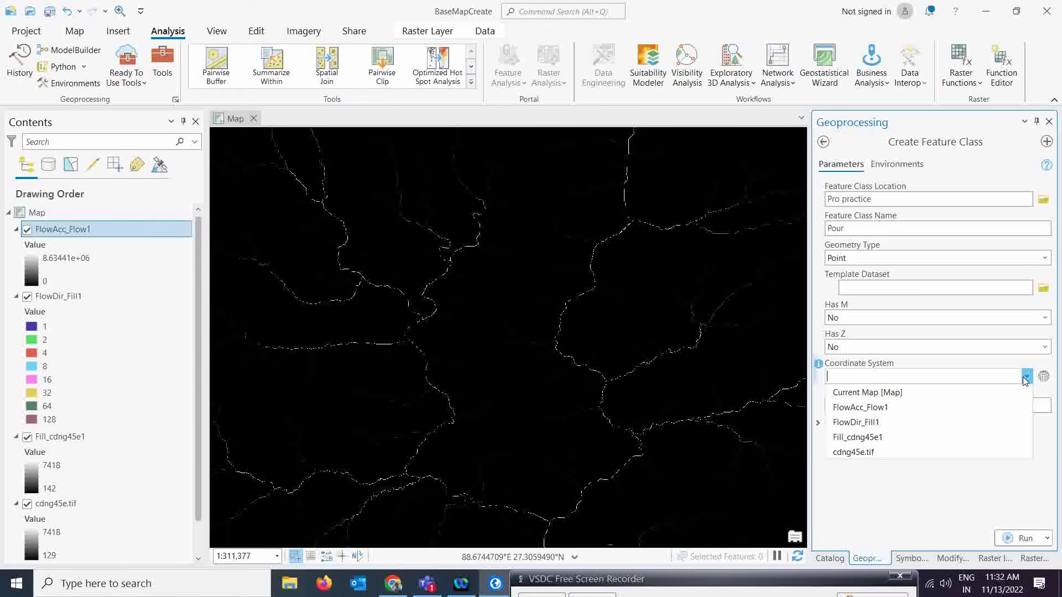
click(862, 408)
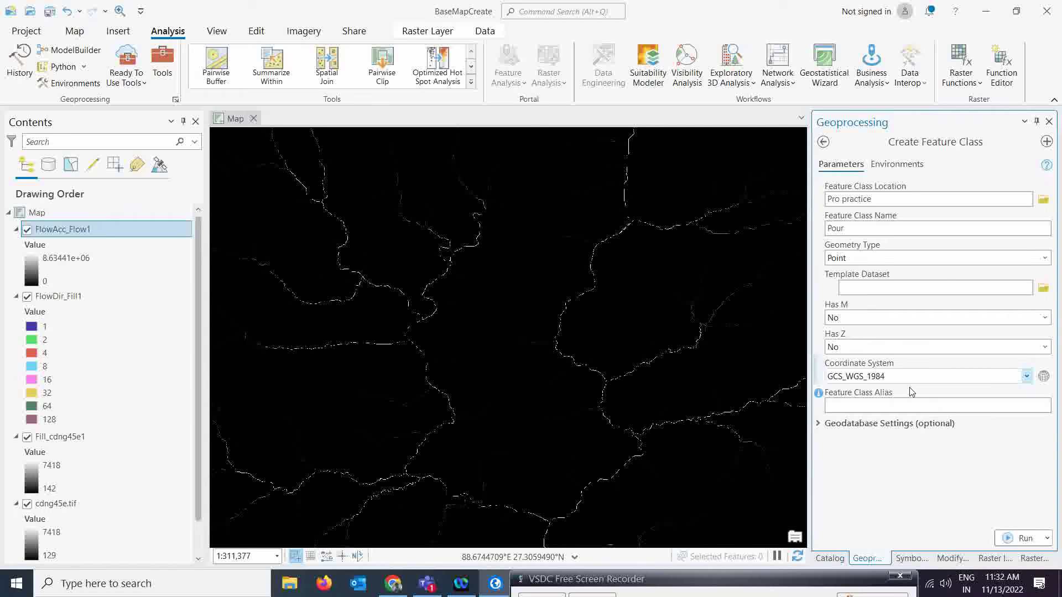
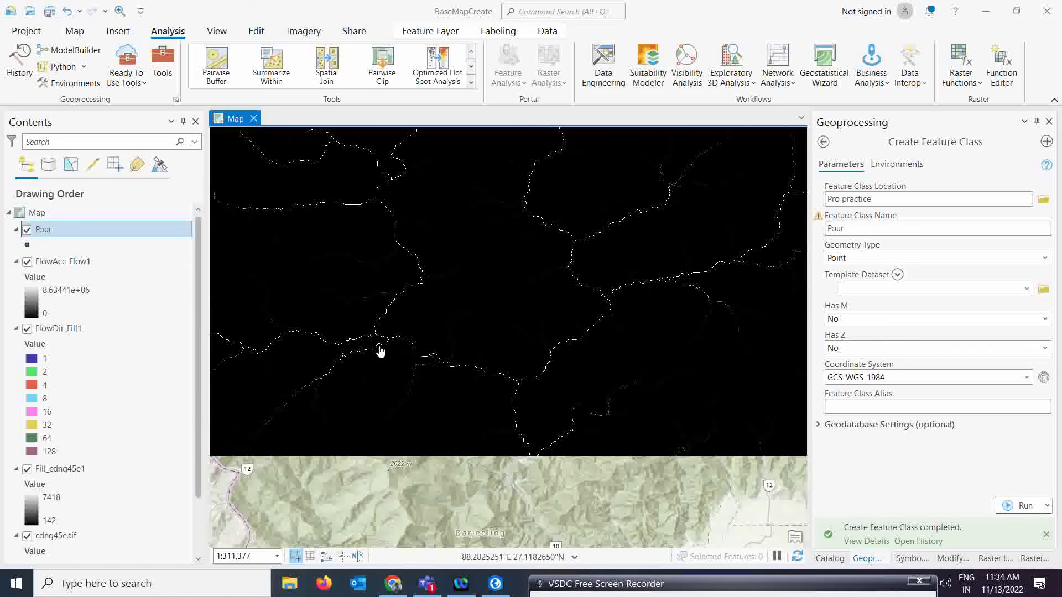
Examine the stream cells and their junctions up close near the southern edge of the flow accumulation raster.
scroll(380, 351, up, 5)
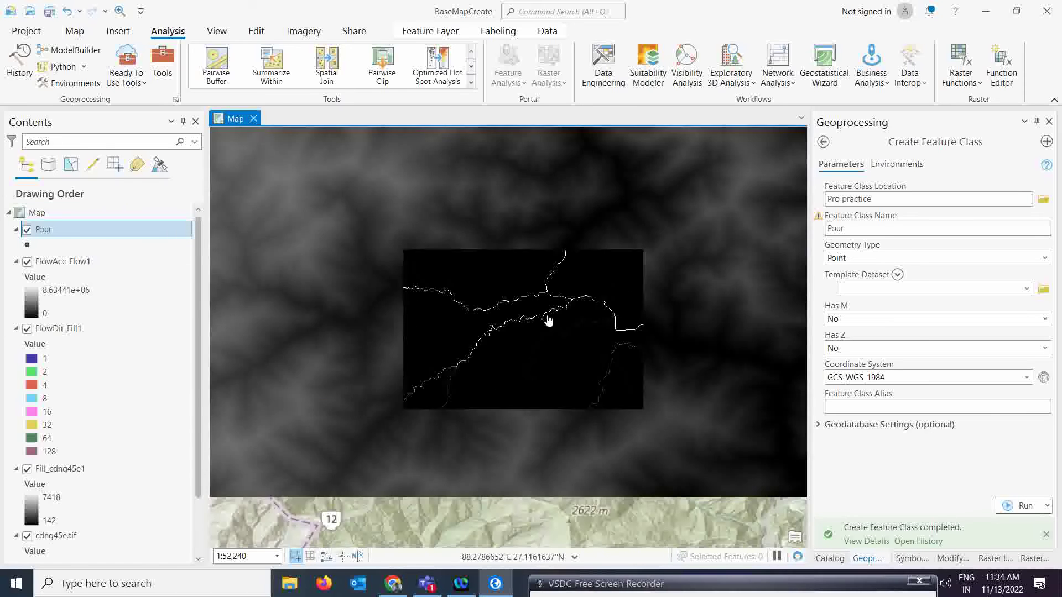
scroll(550, 313, up, 2)
scroll(550, 317, up, 3)
scroll(636, 266, up, 4)
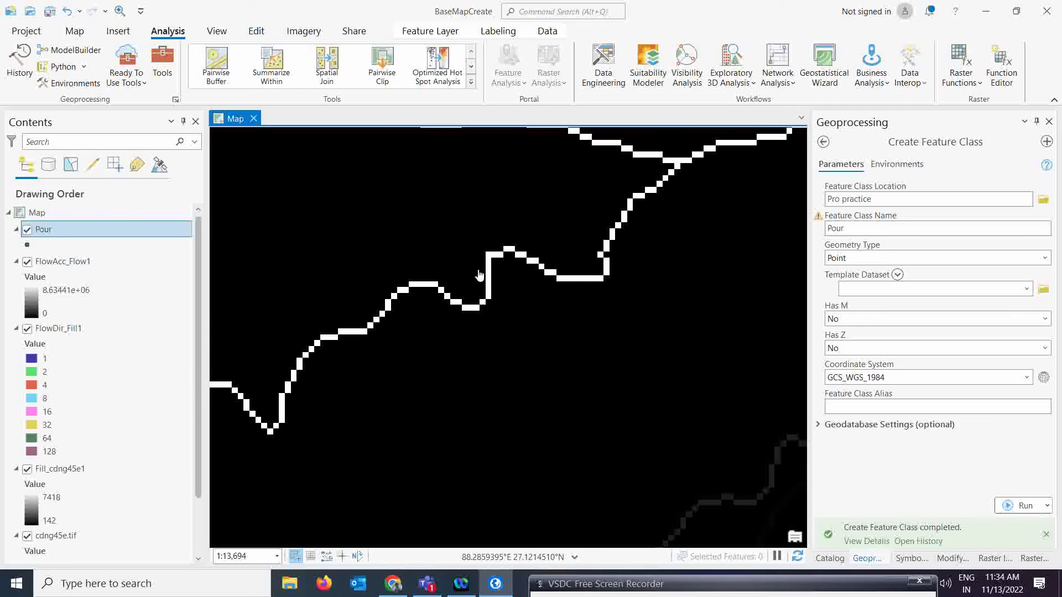
scroll(556, 317, down, 3)
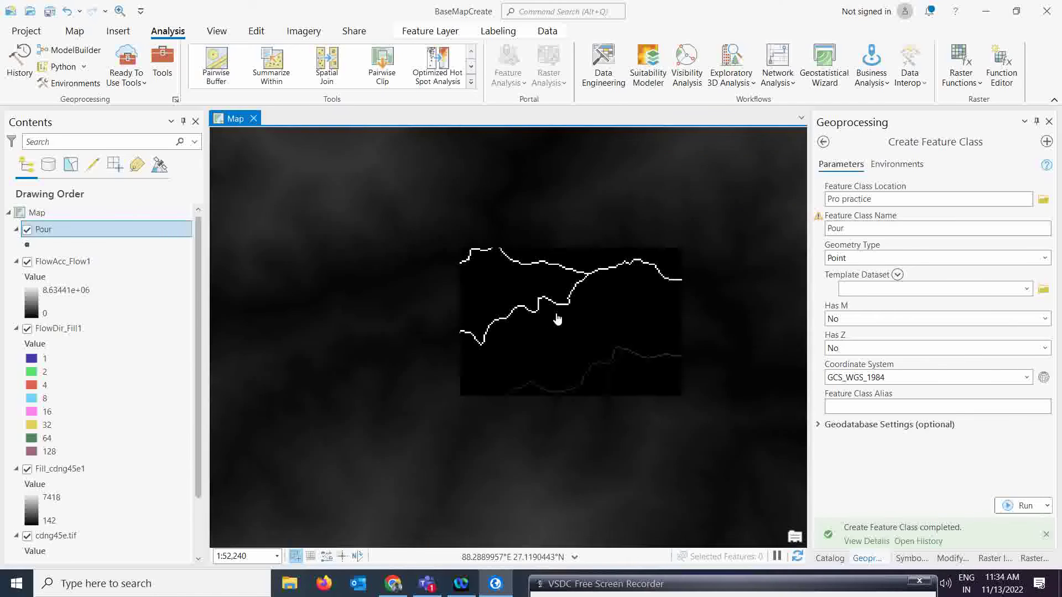
scroll(574, 292, up, 2)
scroll(579, 292, up, 1)
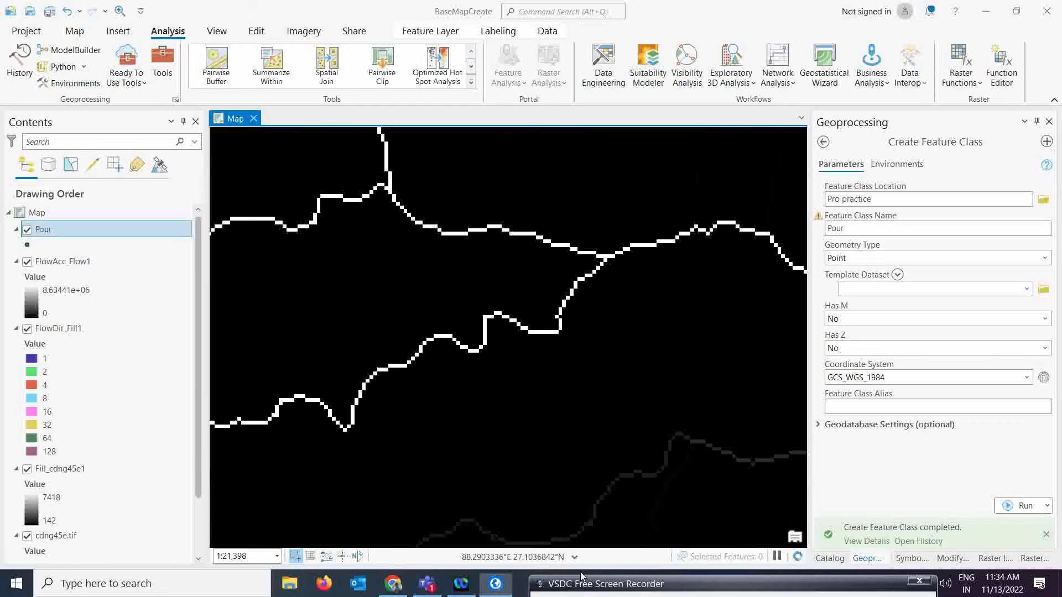
mouse_move(679, 580)
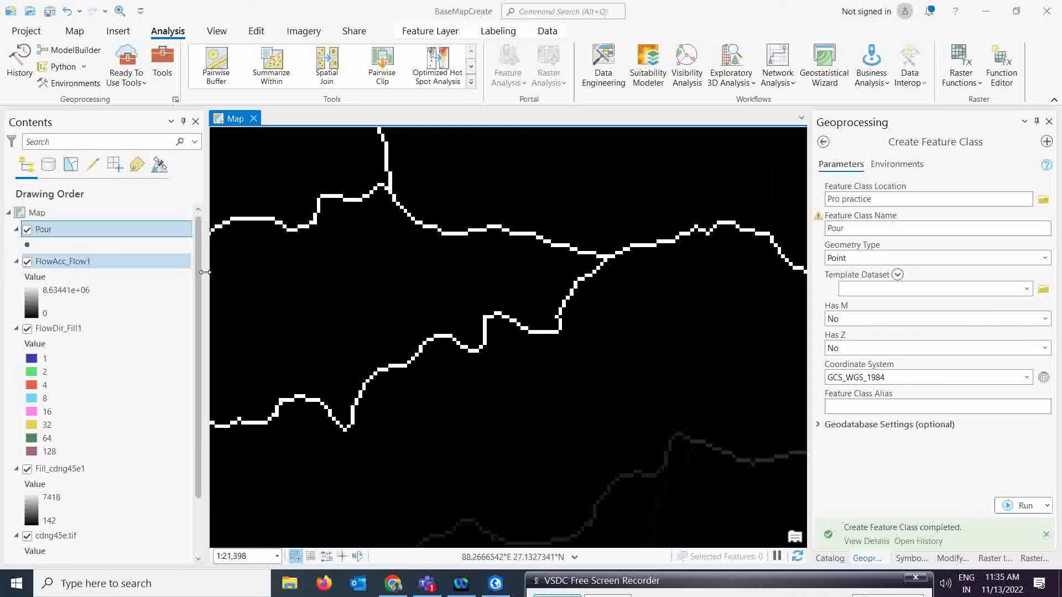
Create a point feature in the Pour layer on the stream bend southwest of the junction.
click(256, 31)
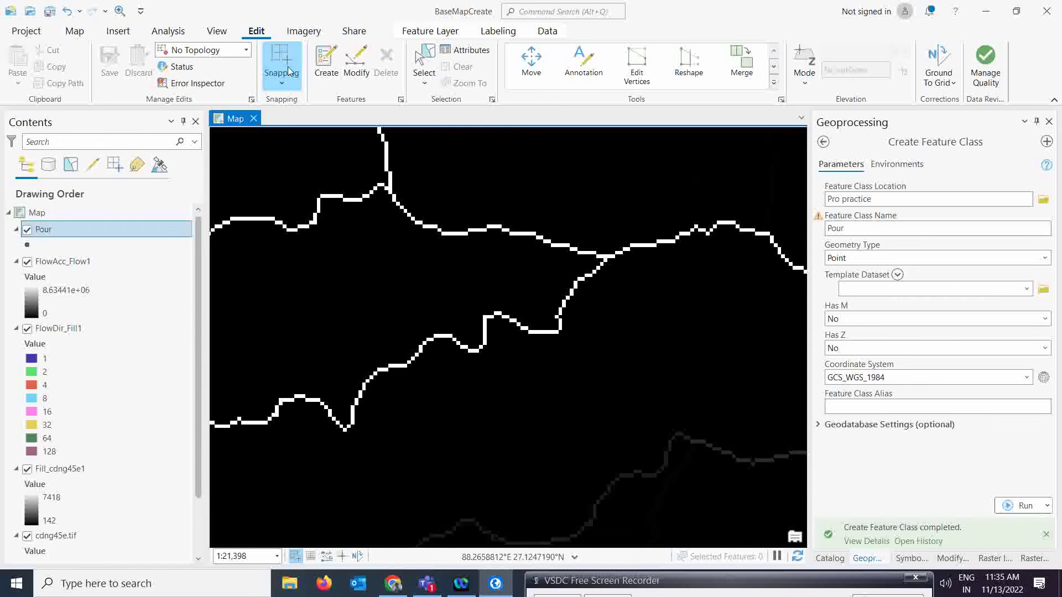
click(326, 64)
click(845, 201)
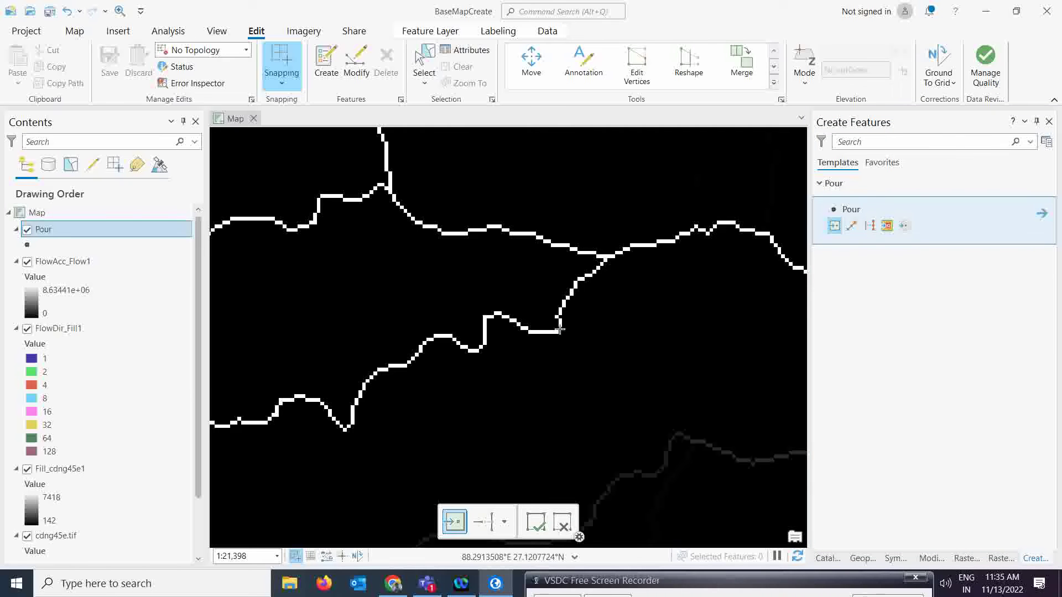
click(485, 317)
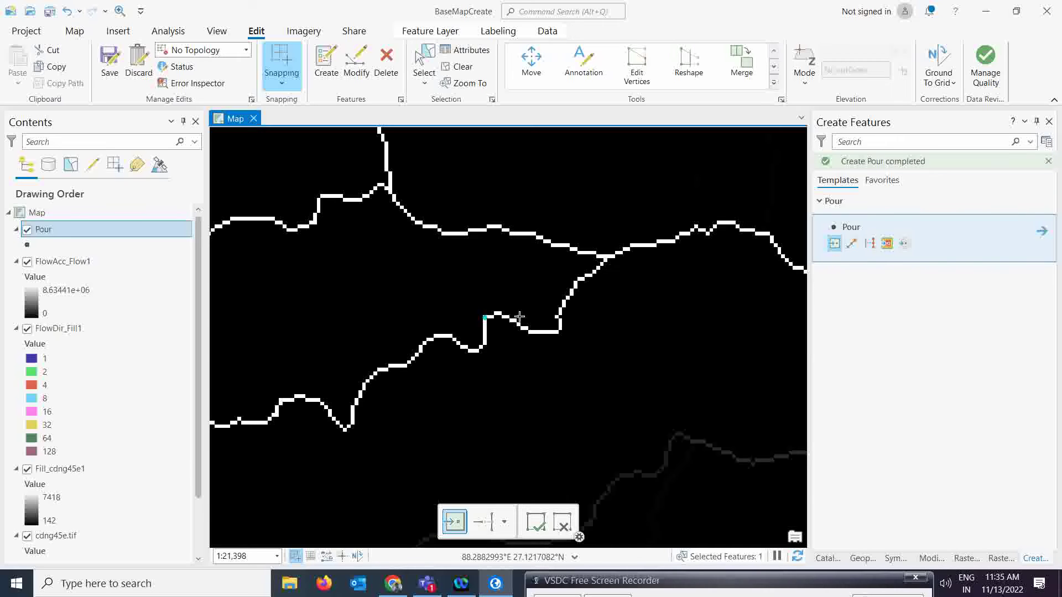
Add a second Pour point on the stream farther east in the raster and save all edits.
scroll(577, 320, down, 8)
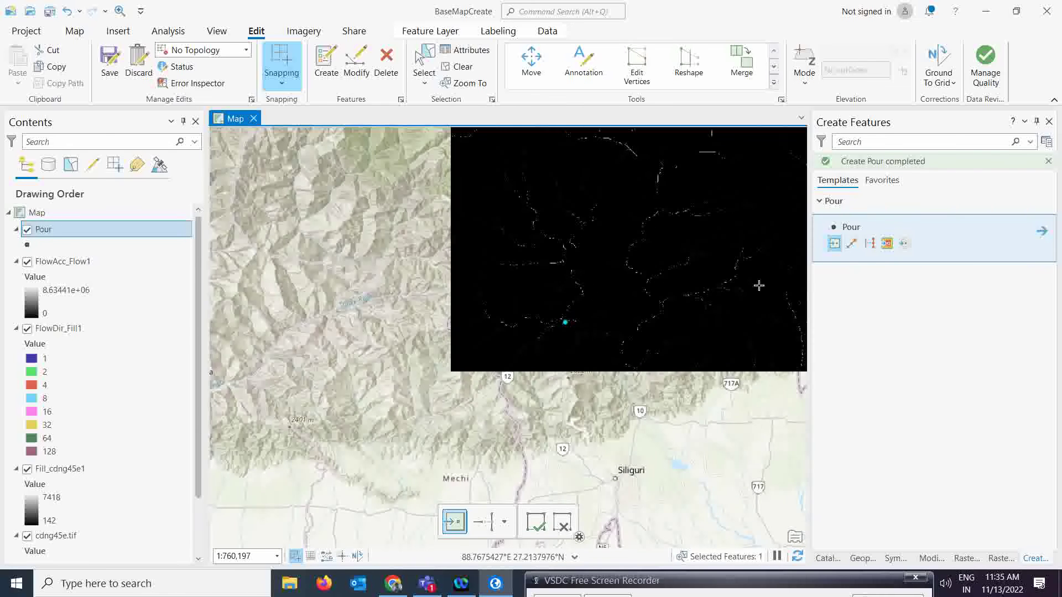
scroll(759, 285, up, 4)
scroll(327, 339, up, 5)
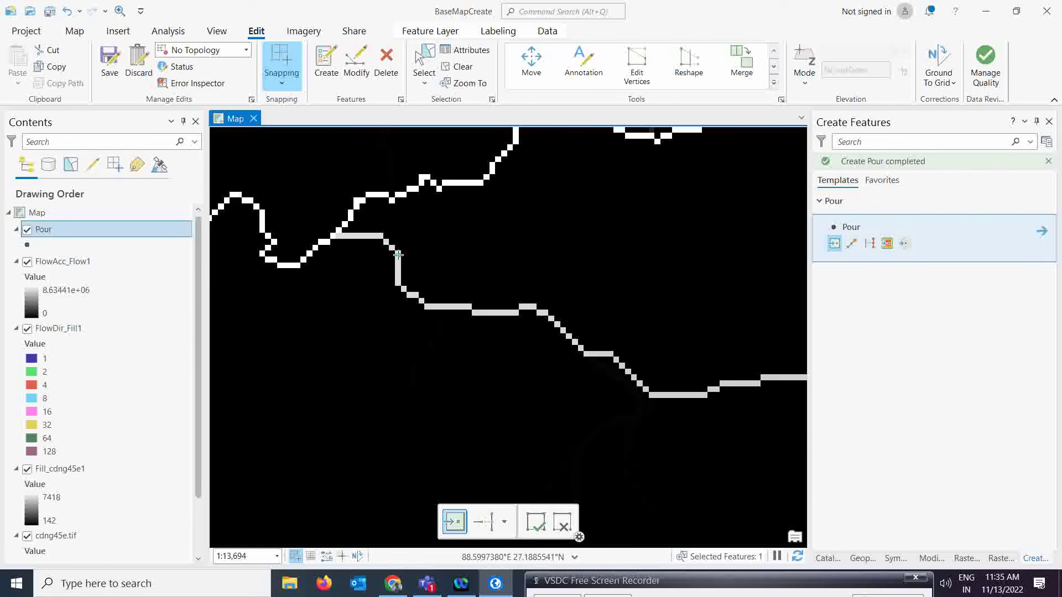
scroll(505, 290, down, 4)
scroll(505, 290, down, 6)
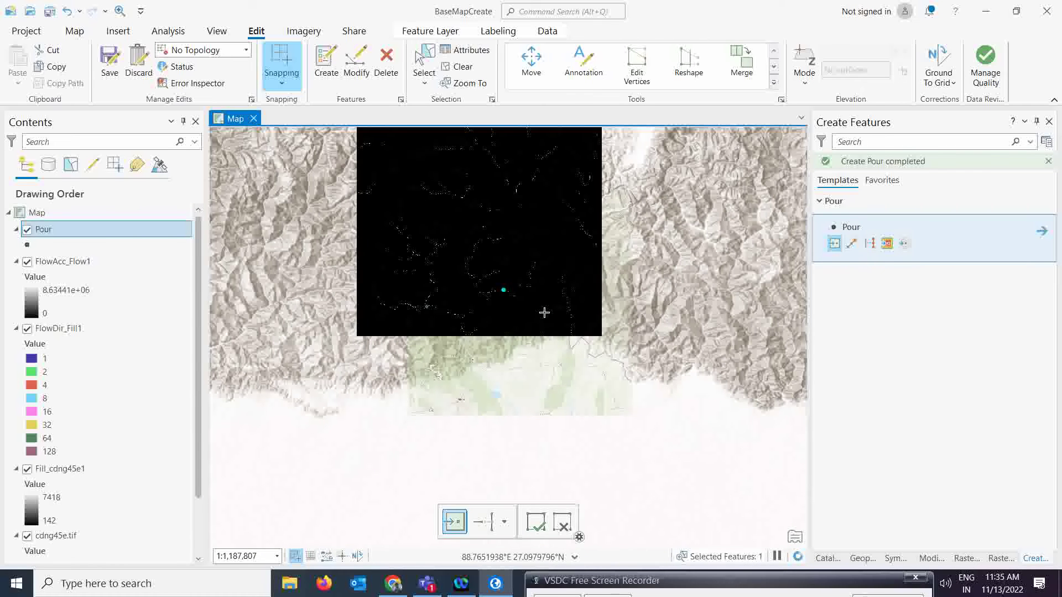
click(110, 69)
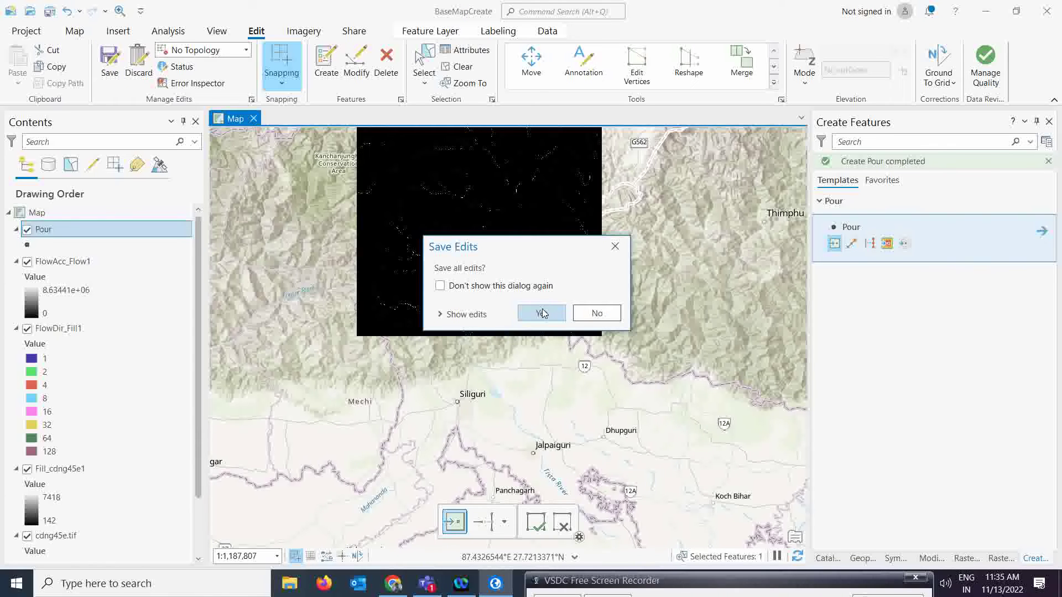
click(540, 310)
mouse_move(636, 587)
mouse_down()
mouse_move(718, 577)
mouse_move(625, 592)
mouse_up()
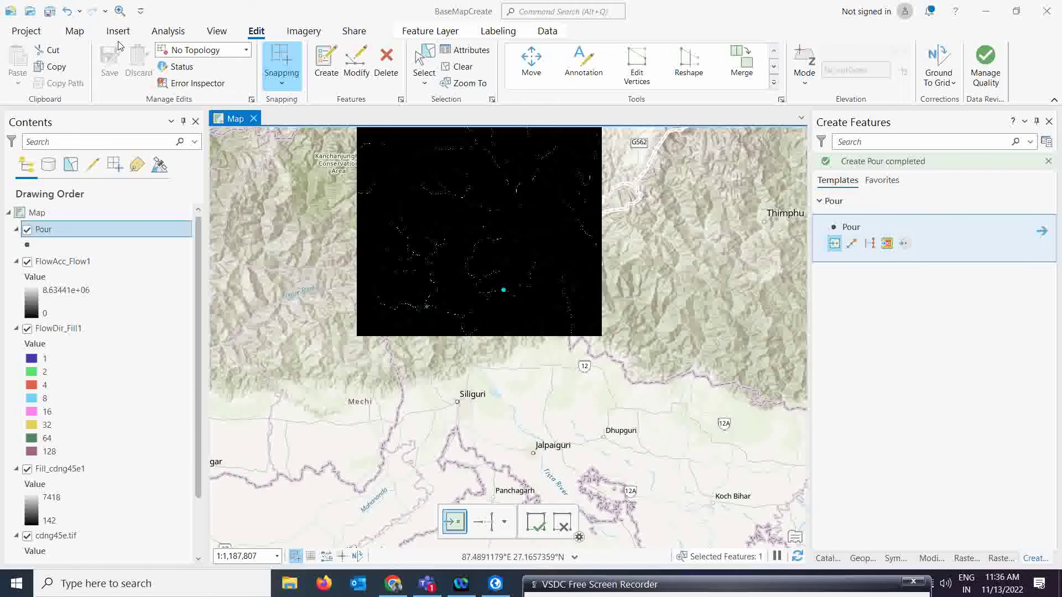
Change the Pour layer's point symbol to Circle 3.
click(27, 245)
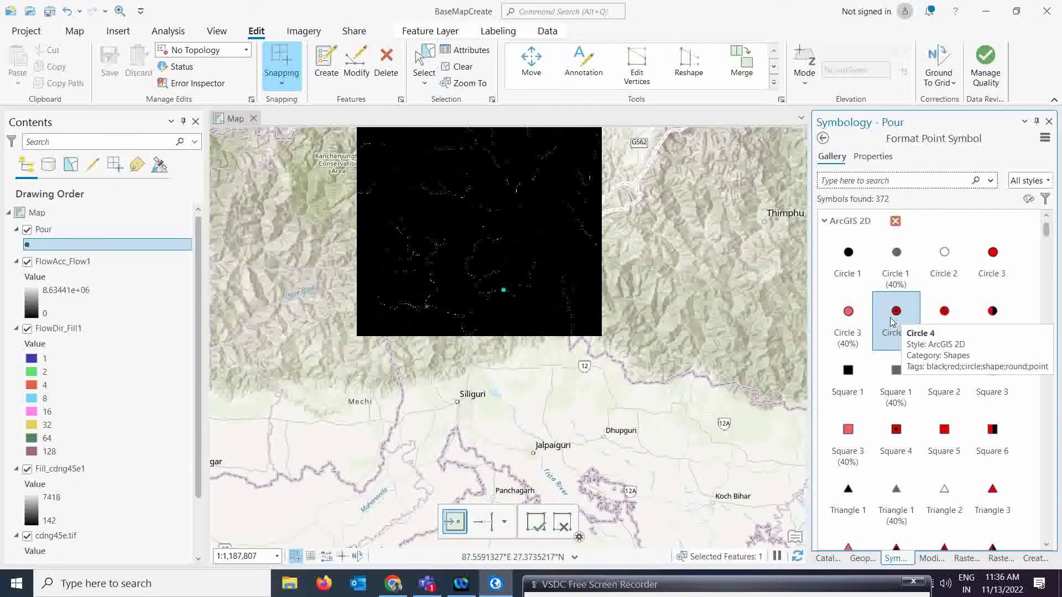
click(994, 257)
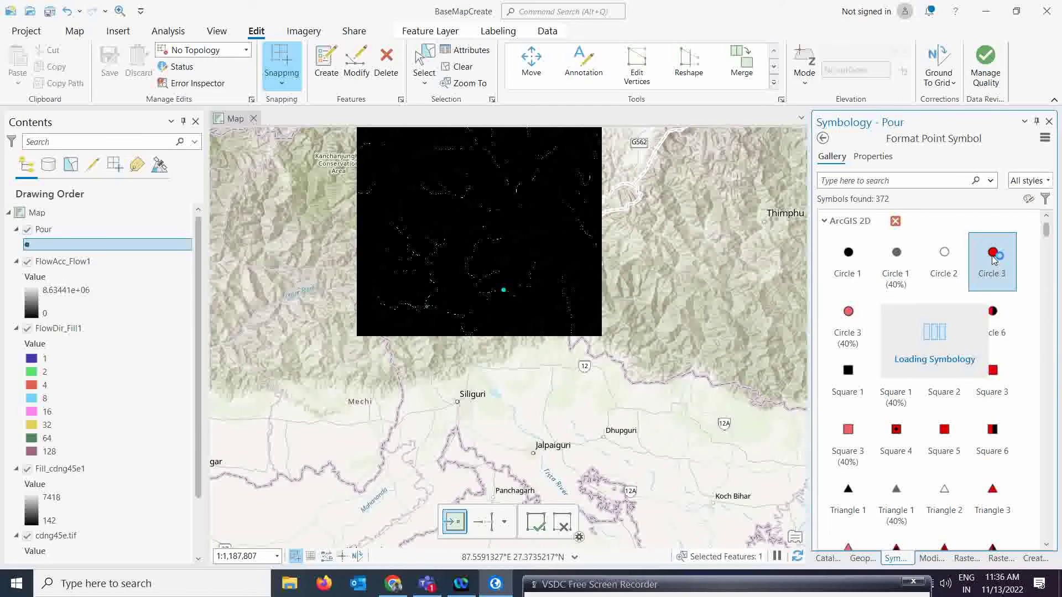
click(30, 245)
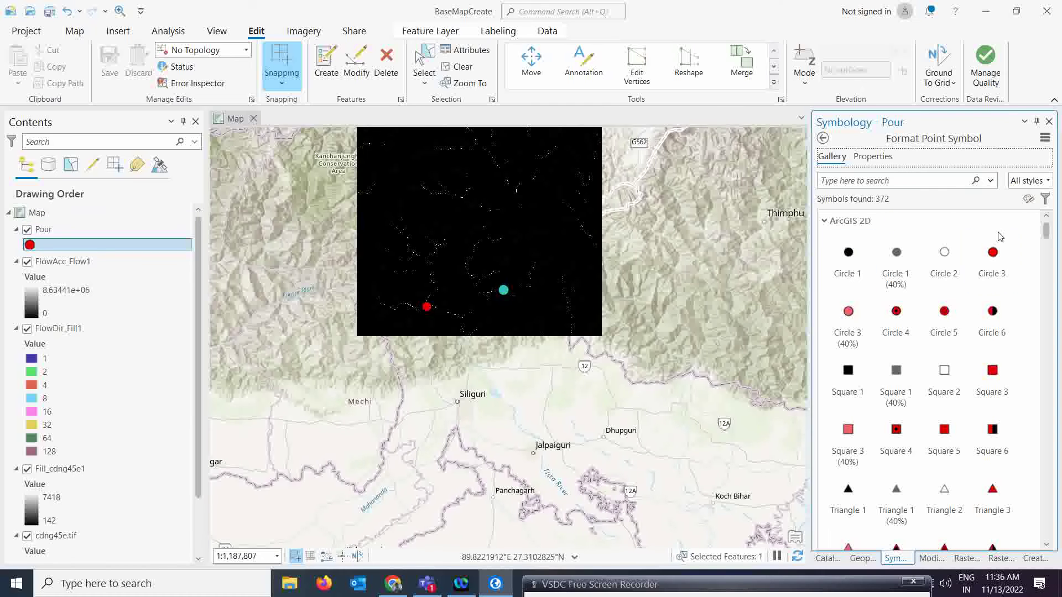
Set the Pour symbol's fill color to bright green, apply it and clear the feature selection.
click(873, 156)
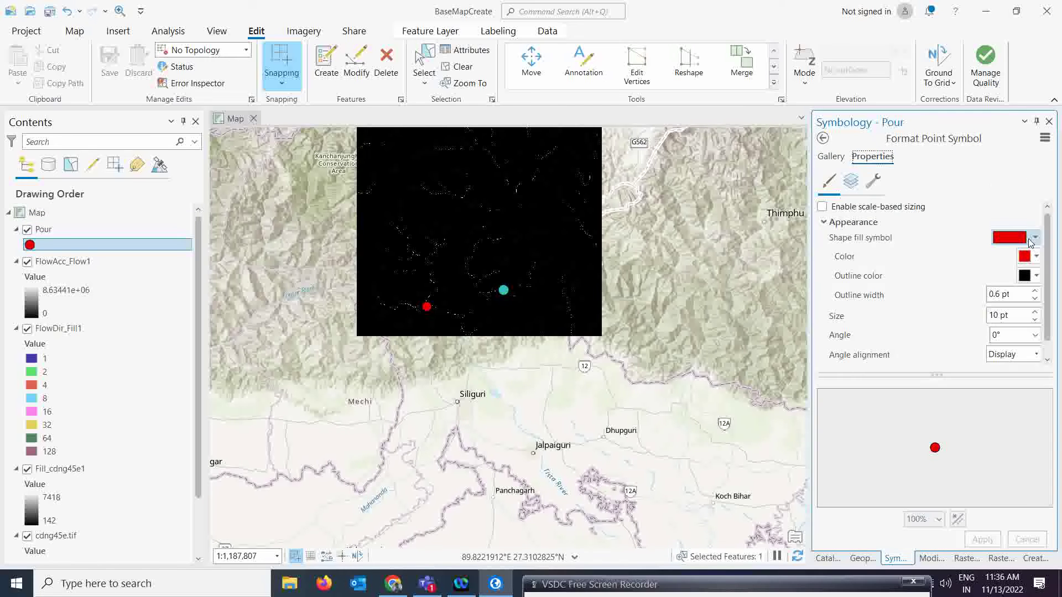
click(1037, 256)
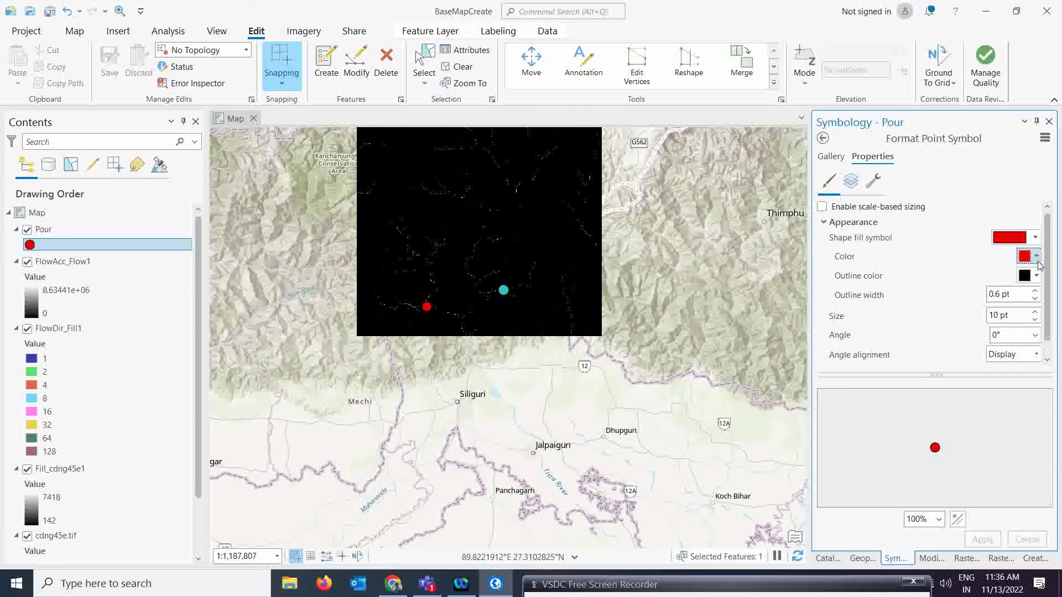
click(1038, 259)
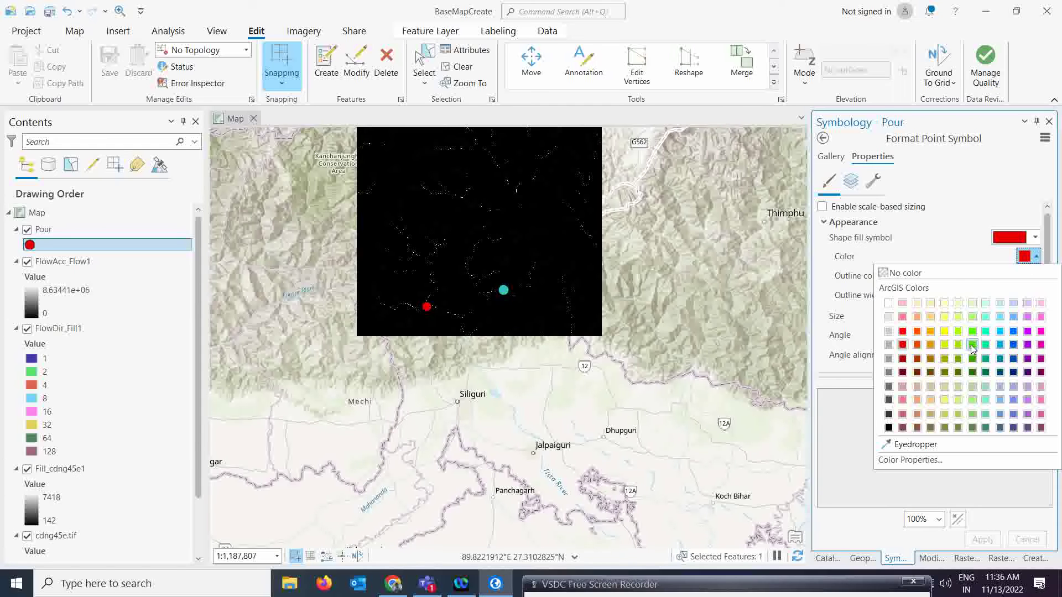
click(972, 345)
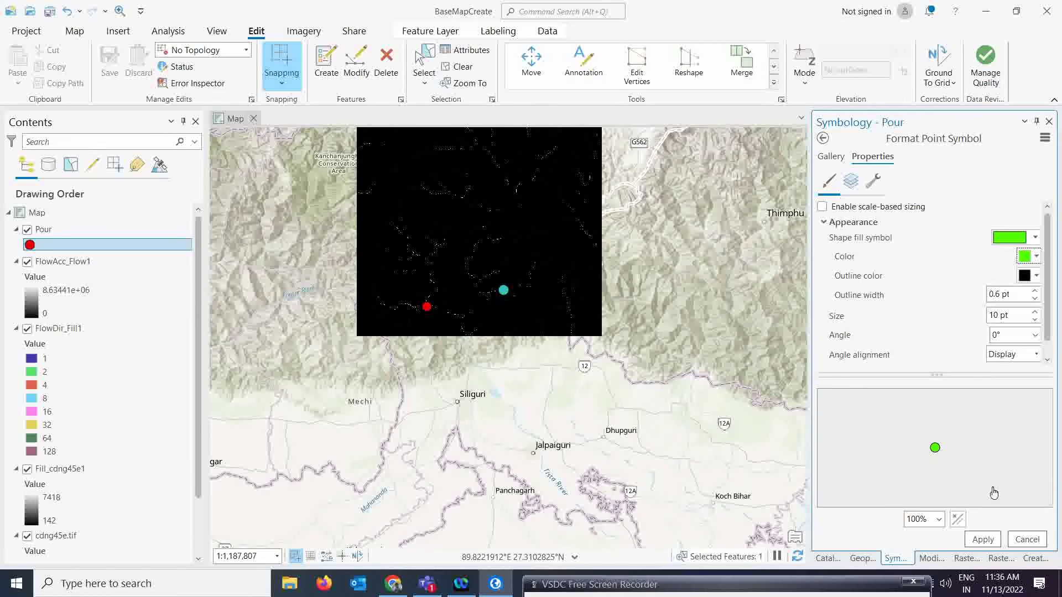
click(988, 542)
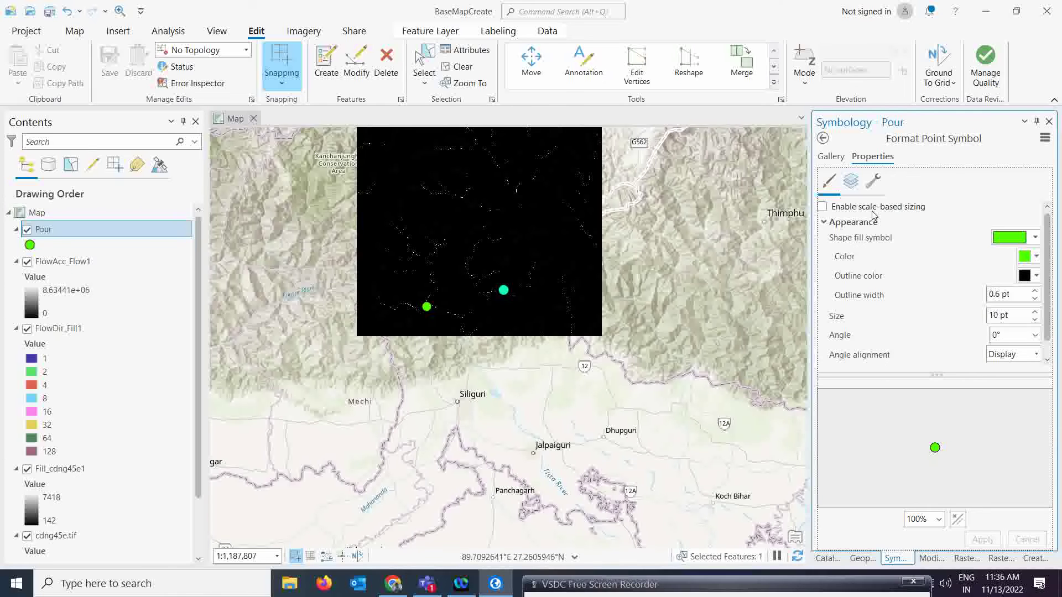
click(464, 68)
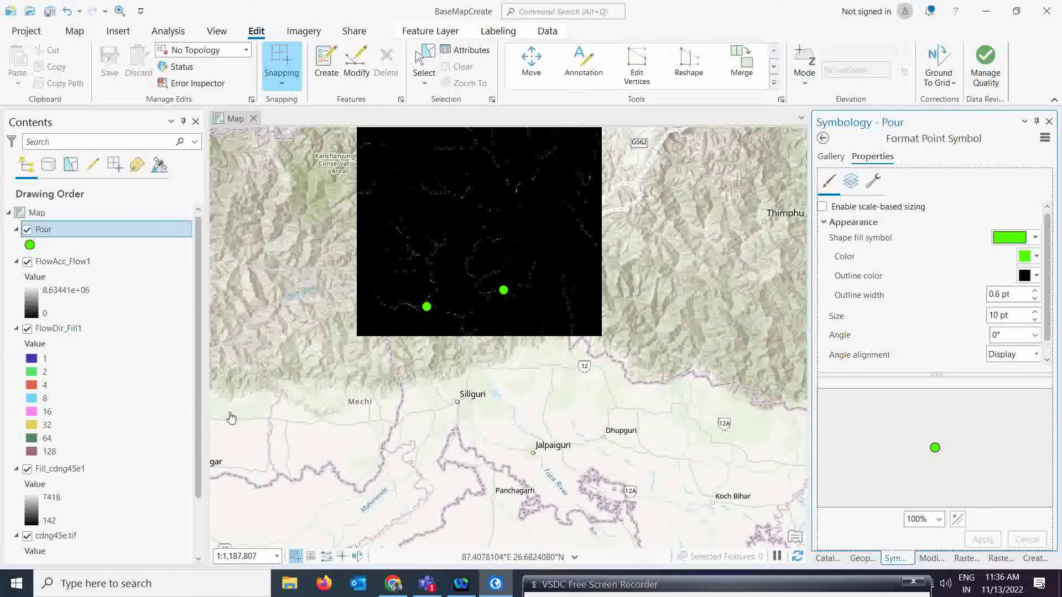
mouse_move(603, 577)
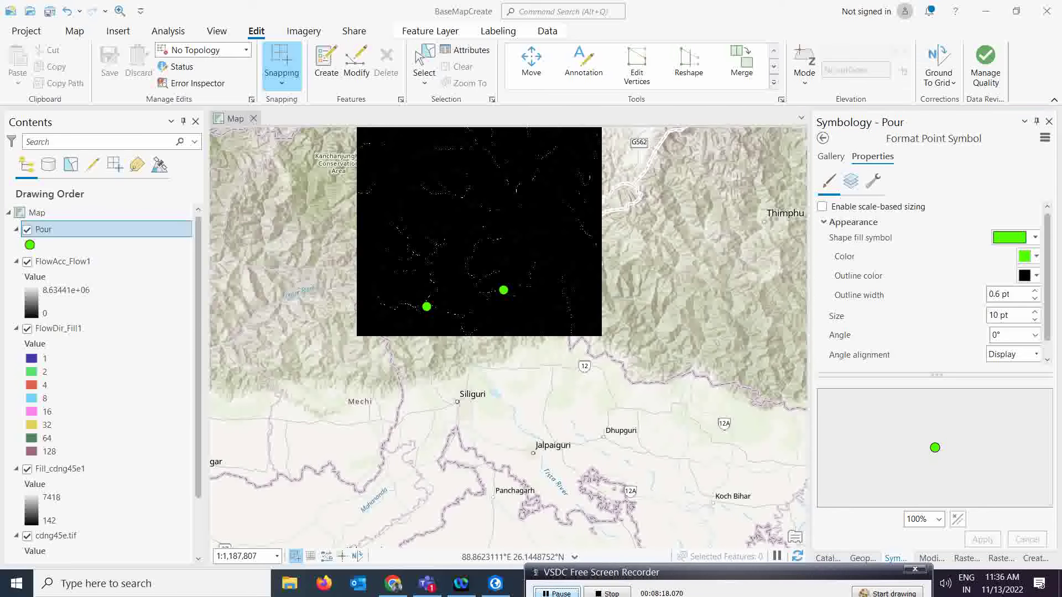
click(828, 558)
drag(669, 575, 660, 576)
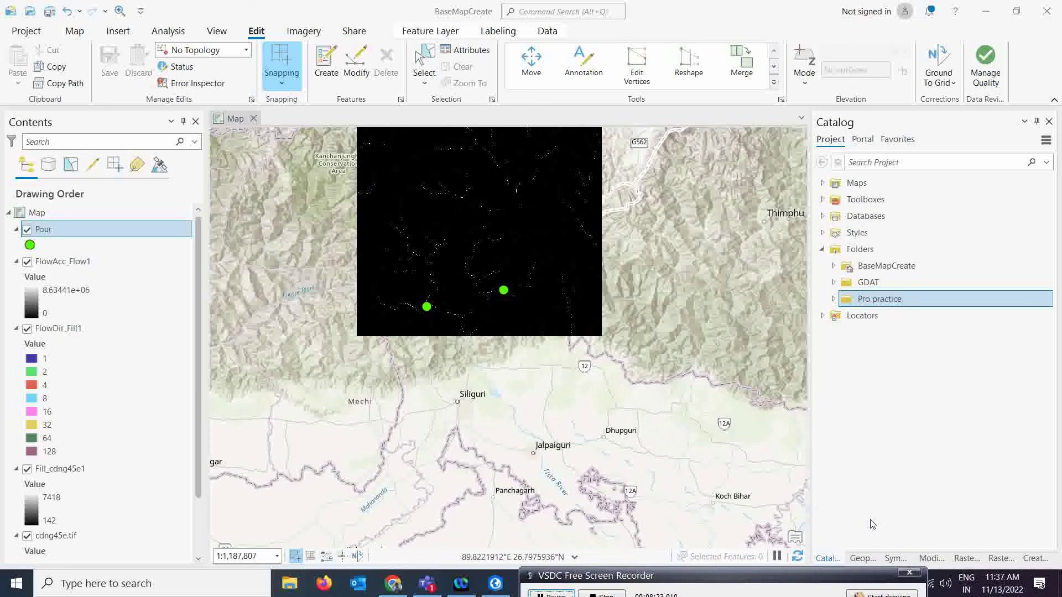
click(862, 559)
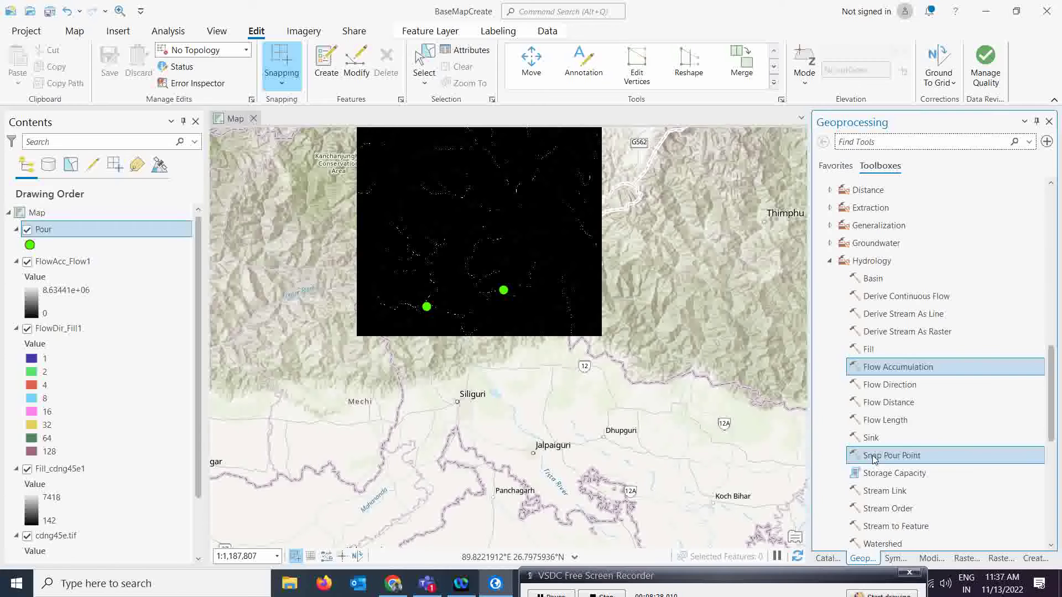
click(897, 456)
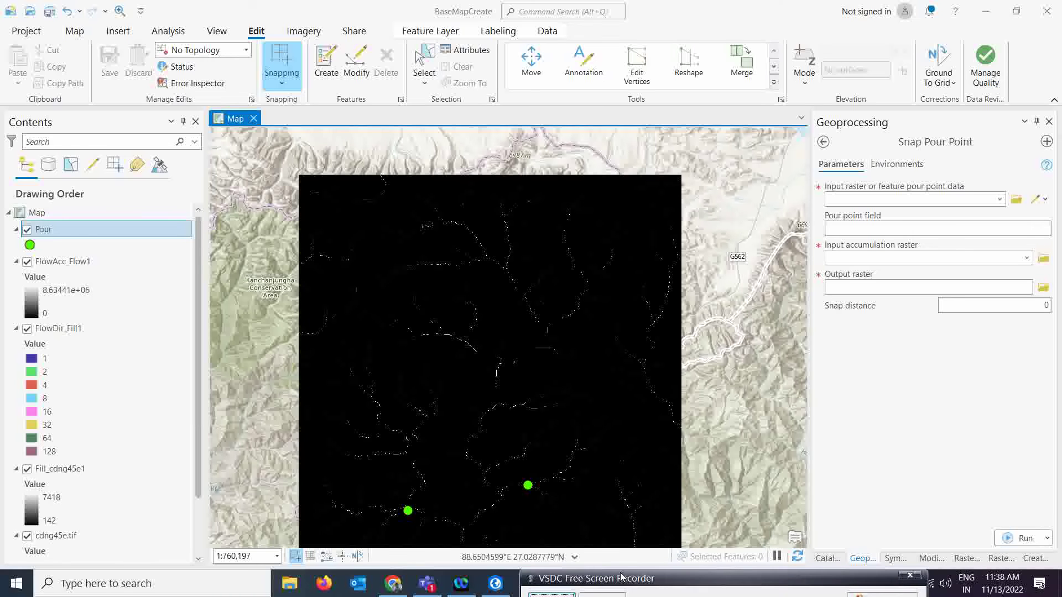
Set the Id values of the two points in the Pour attribute table to 1 and 2.
right_click(52, 232)
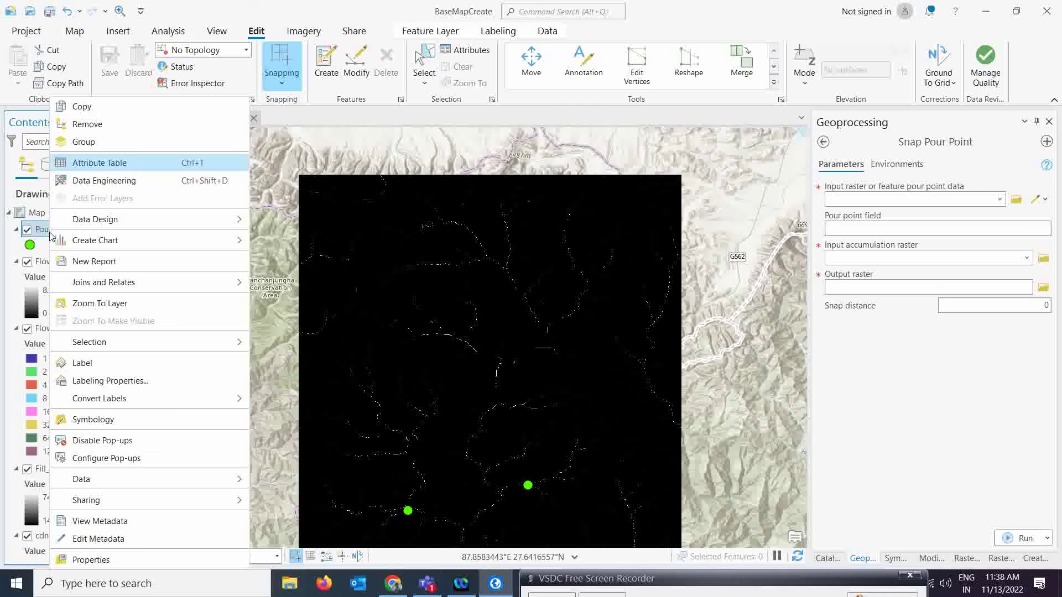
click(90, 170)
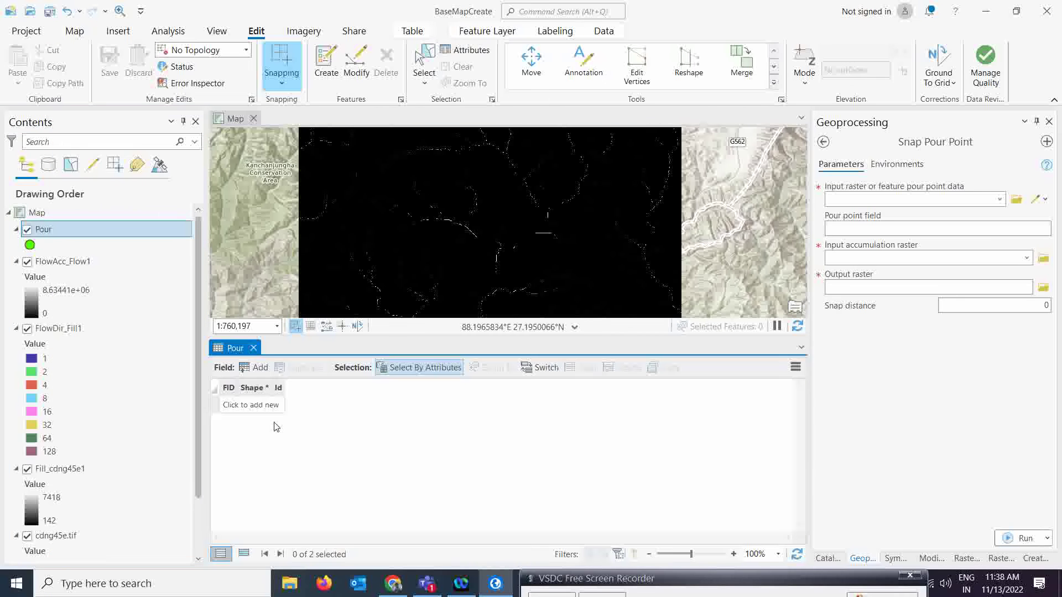
click(222, 404)
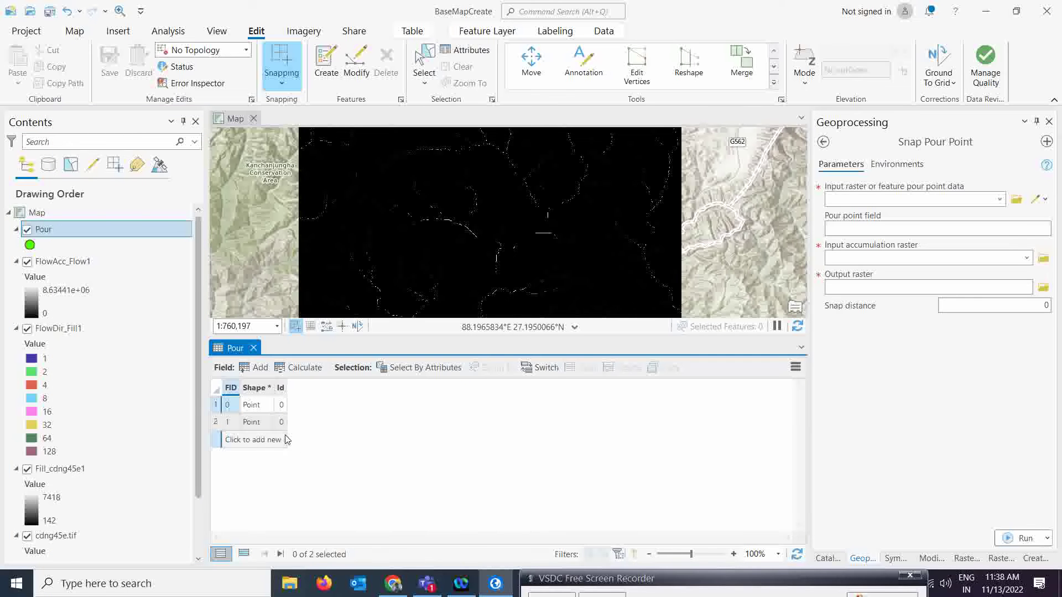
click(282, 405)
click(282, 406)
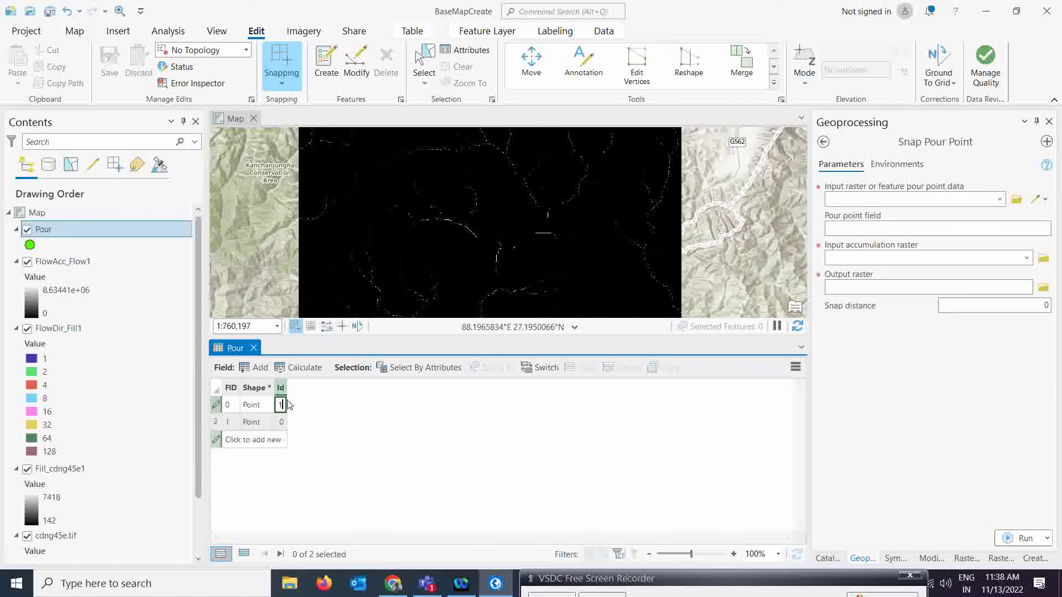
click(281, 422)
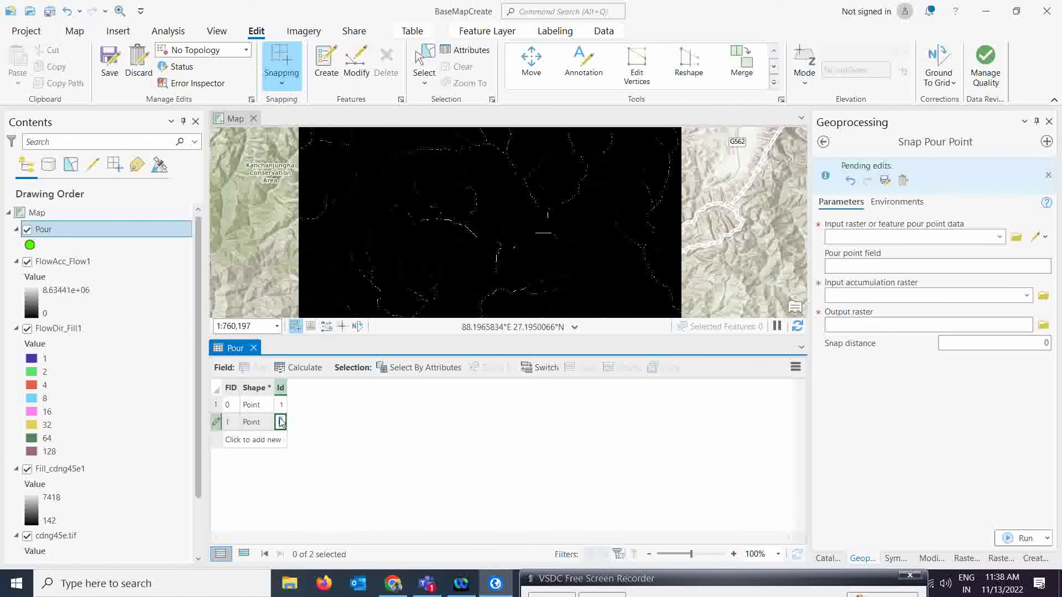
key(Return)
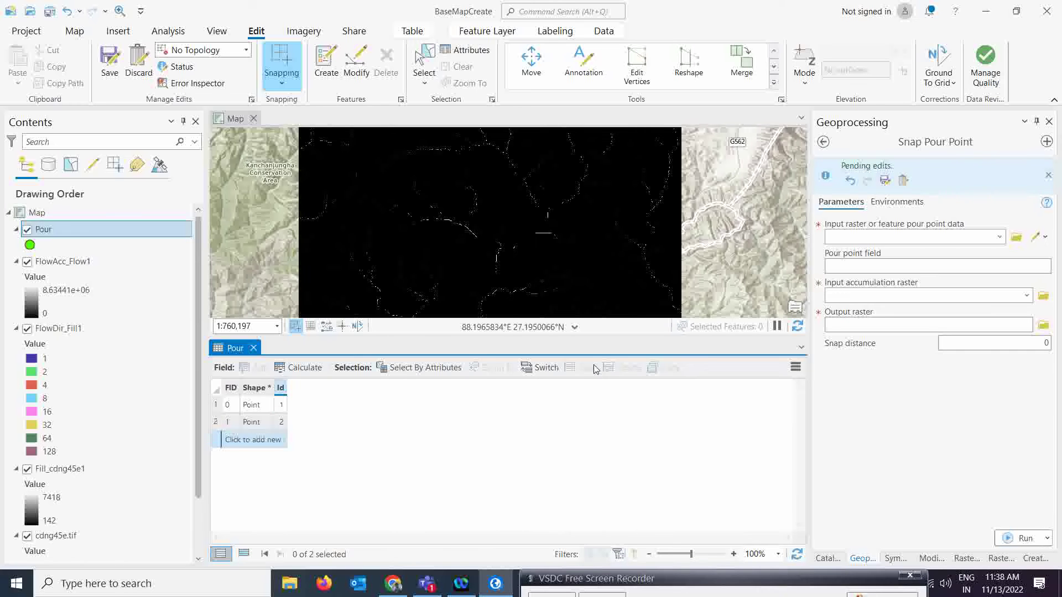
Save all edits to the Pour layer and close its attribute table.
click(109, 61)
click(541, 313)
click(254, 348)
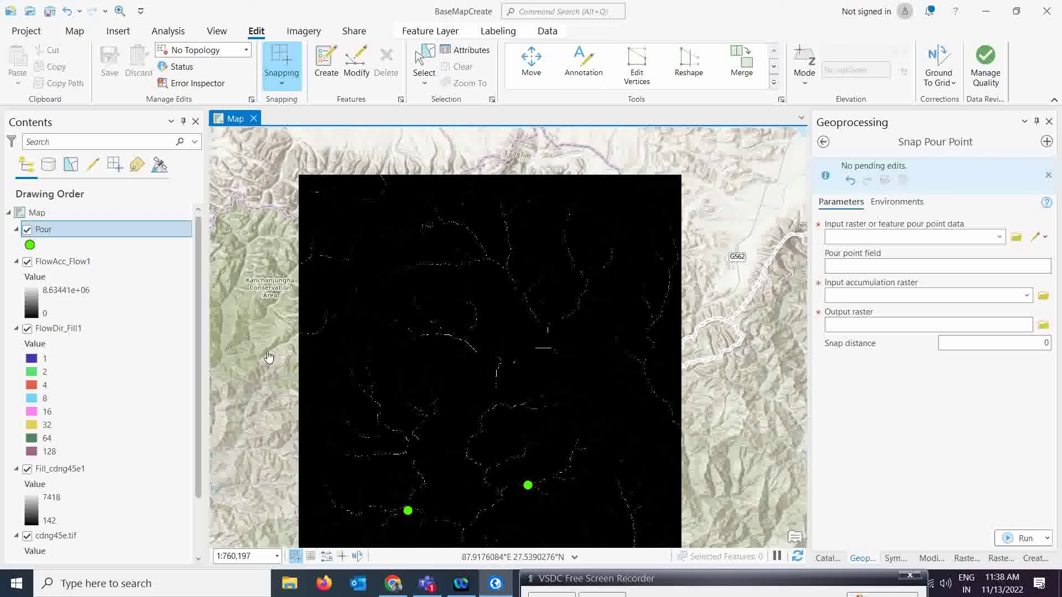
click(1049, 121)
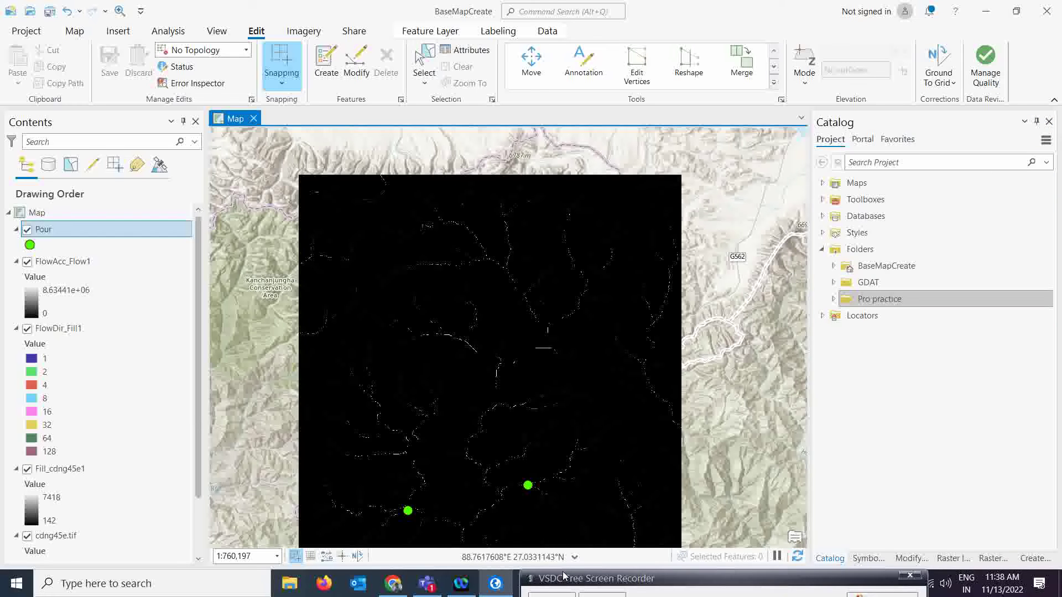
drag(560, 579, 569, 577)
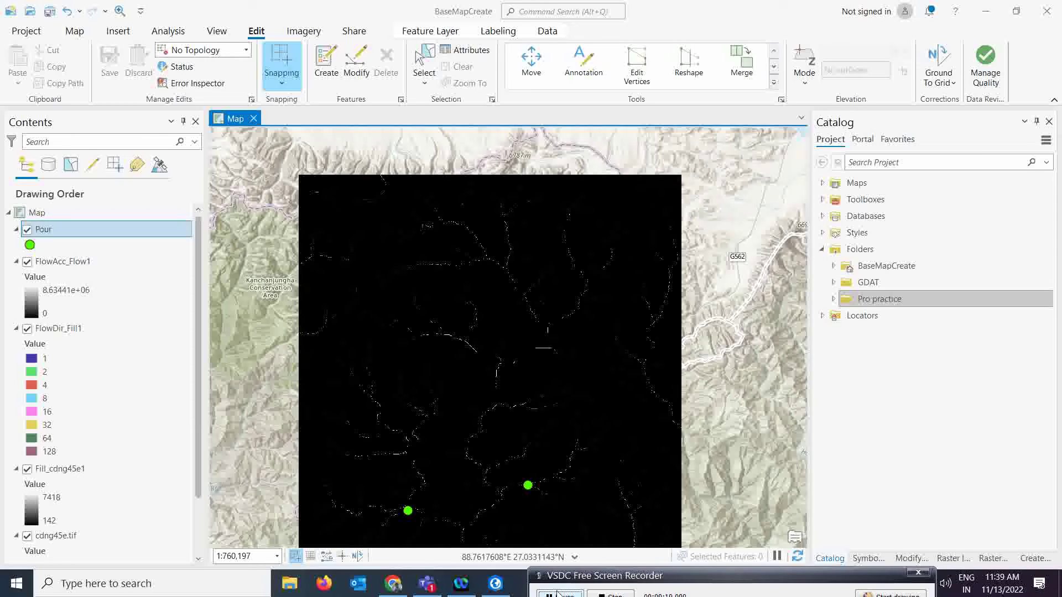
drag(665, 578, 632, 584)
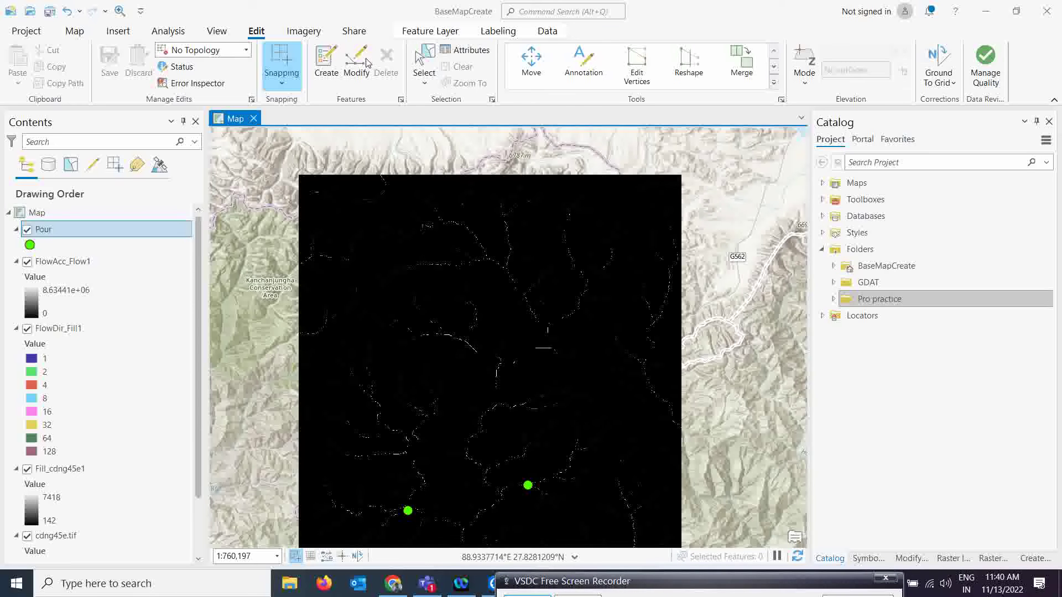
Run Snap Pour Point on the Pour layer with field Id and accumulation raster FlowAcc_Flow1, outputting SnapPou_Pour1.
click(168, 31)
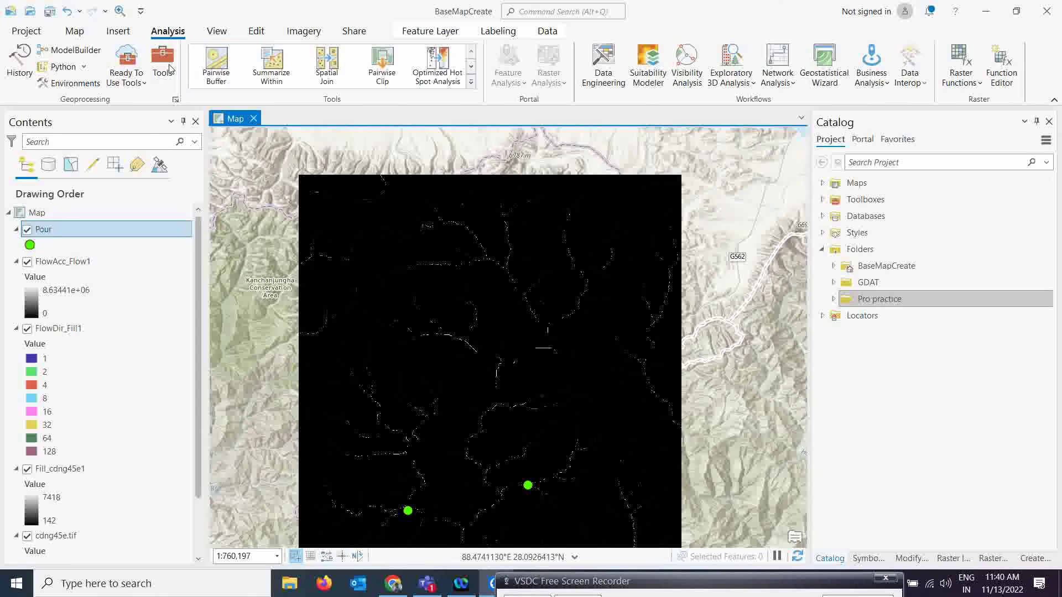
click(162, 61)
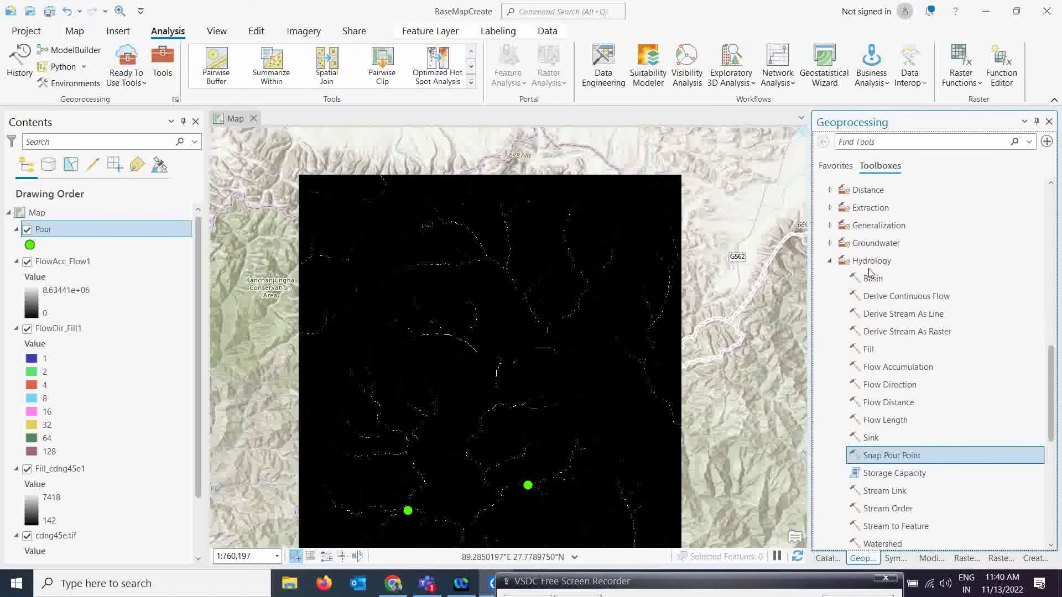
click(896, 456)
click(1001, 199)
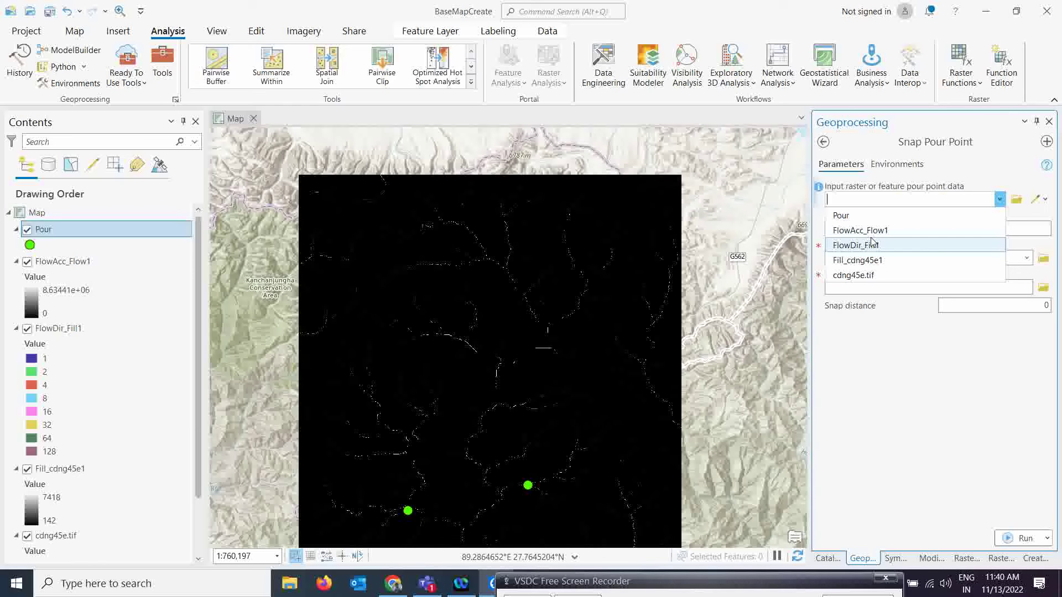
click(847, 217)
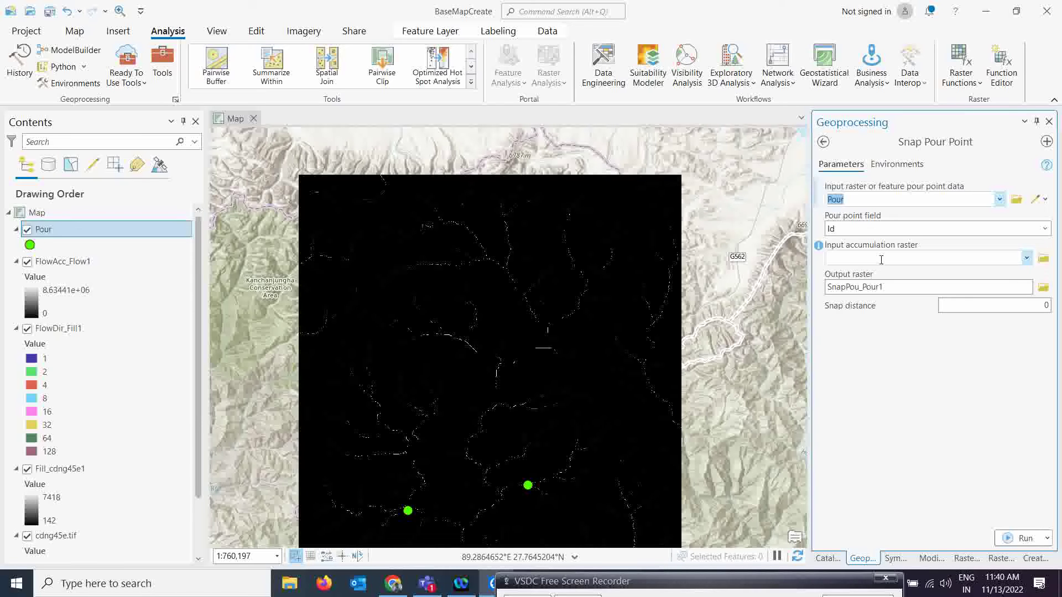
click(1027, 259)
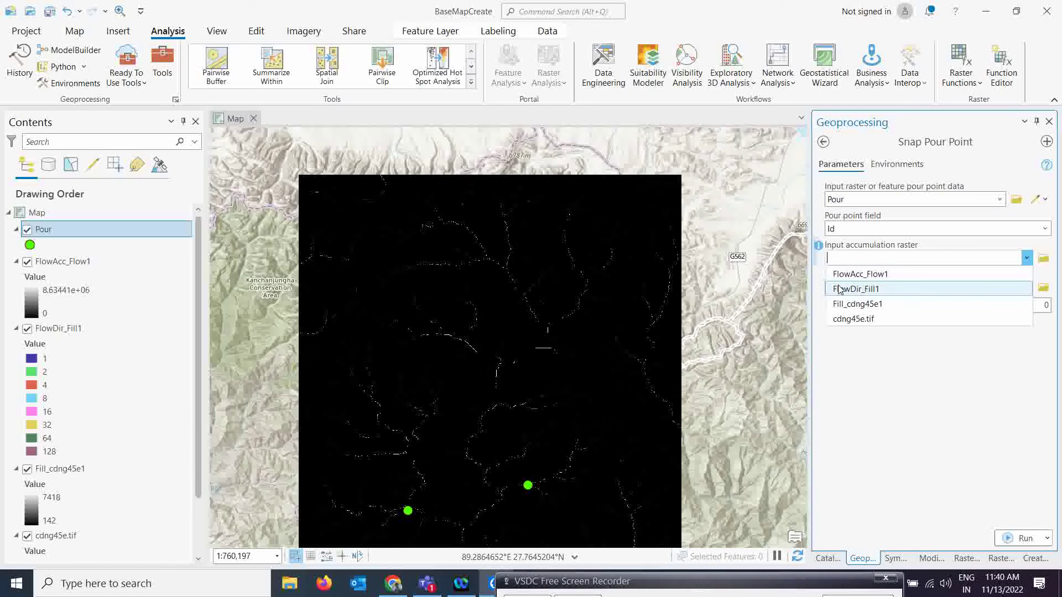
click(861, 275)
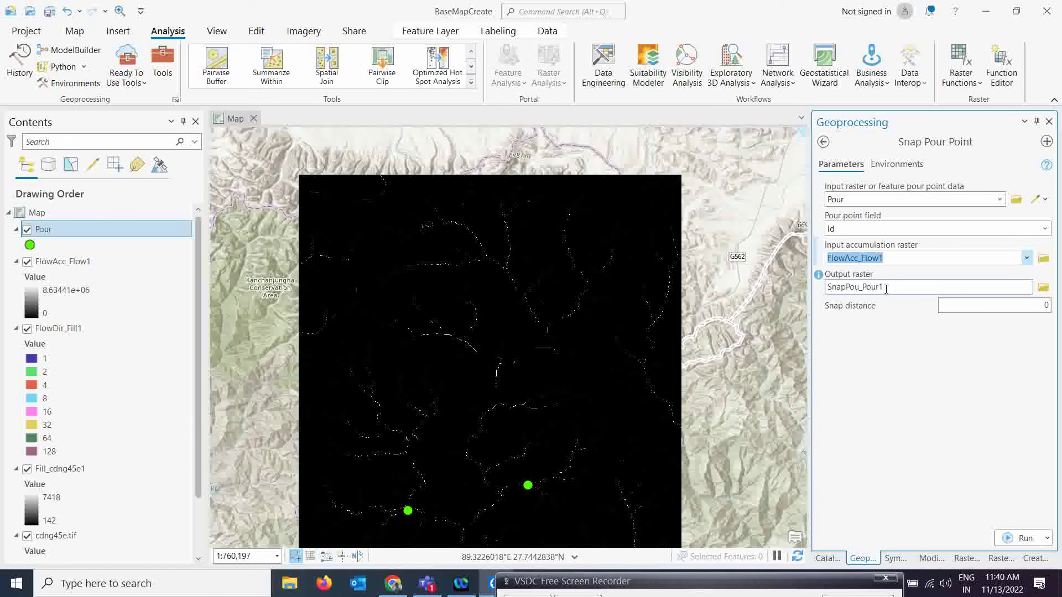
click(1006, 544)
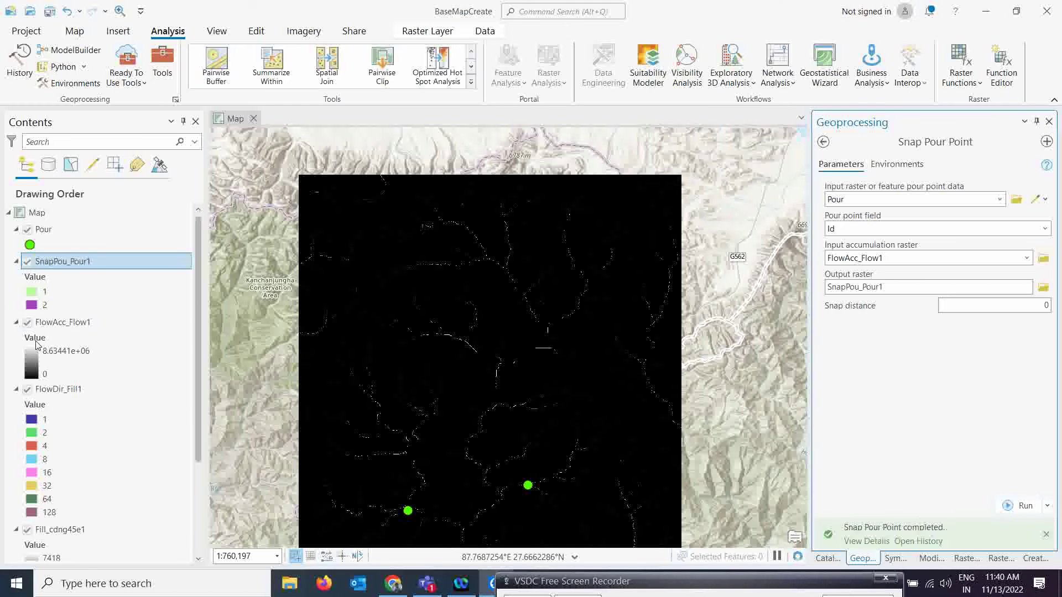
Hide the Pour layer and examine the snapped cell of pour point 1 on the stream.
scroll(398, 512, up, 5)
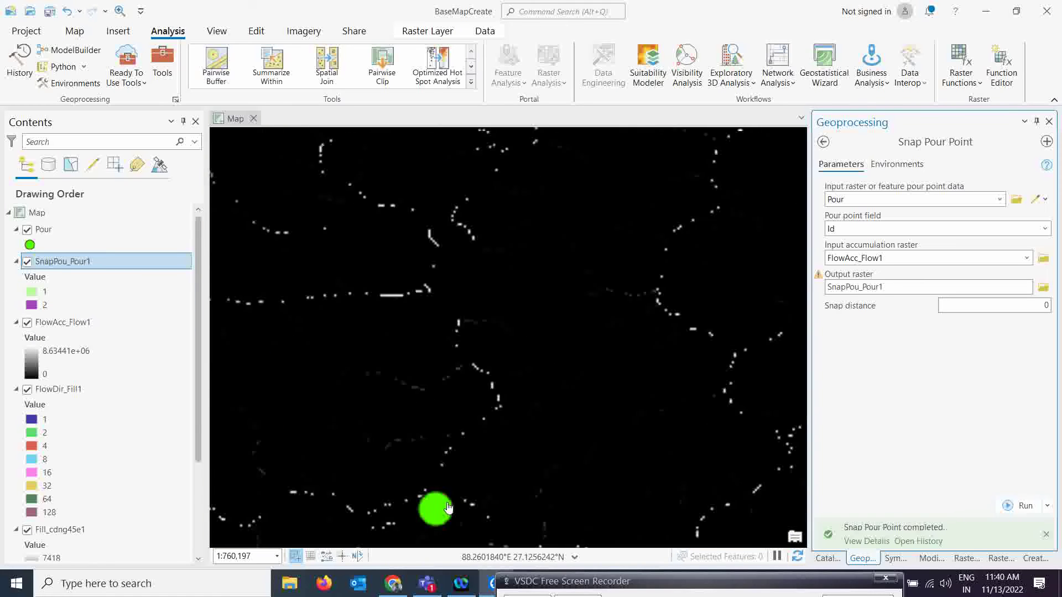
scroll(498, 386, up, 9)
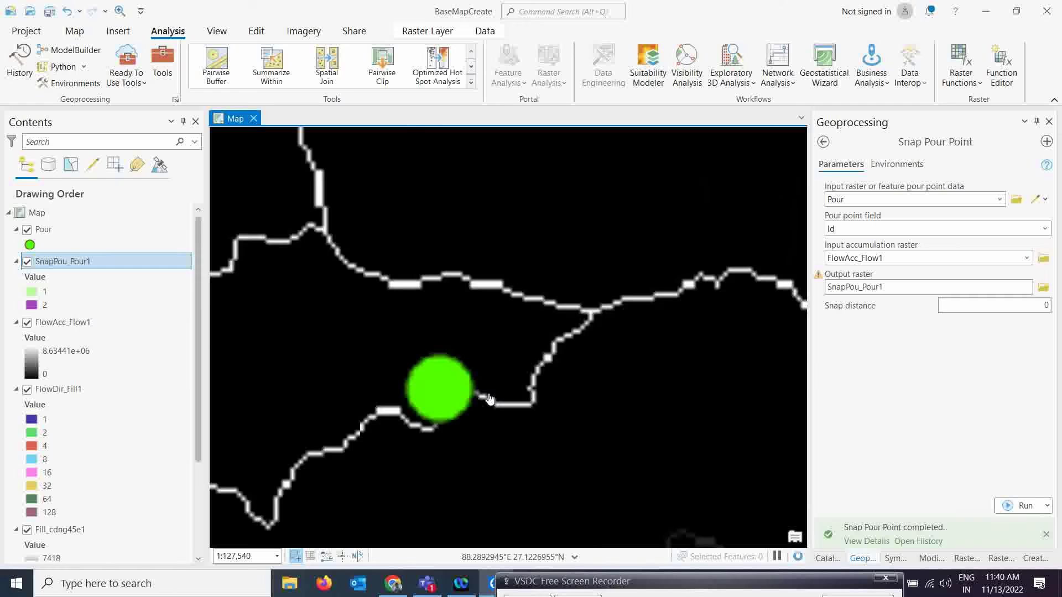
click(27, 230)
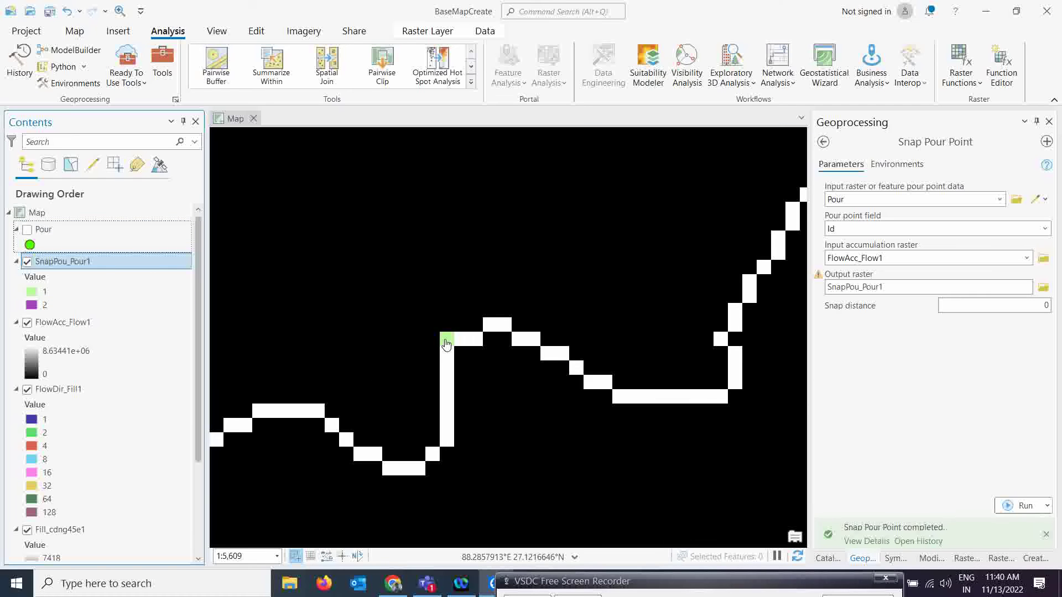
scroll(428, 378, down, 3)
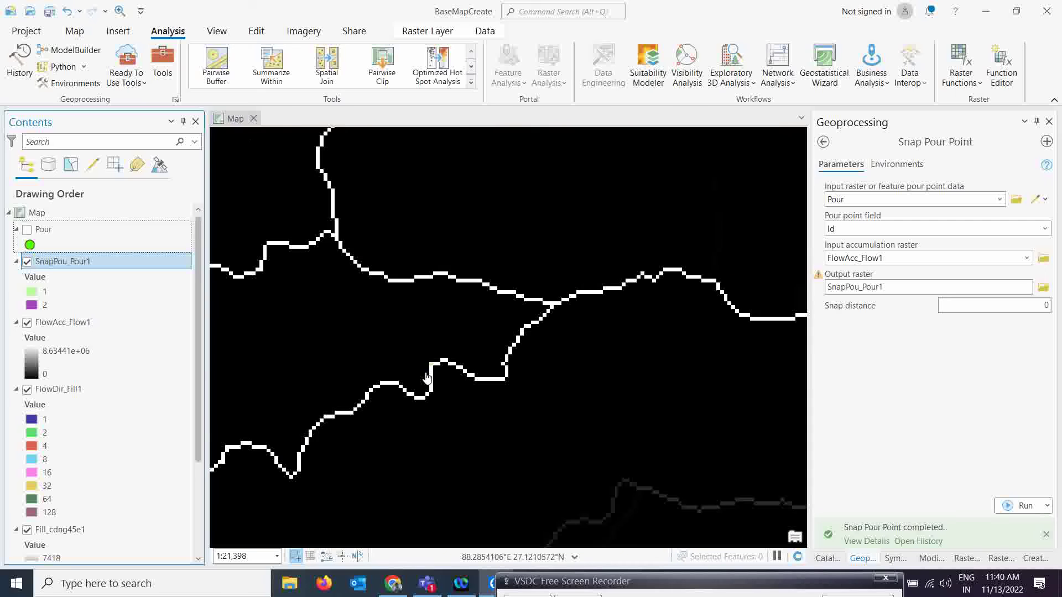
scroll(427, 378, down, 5)
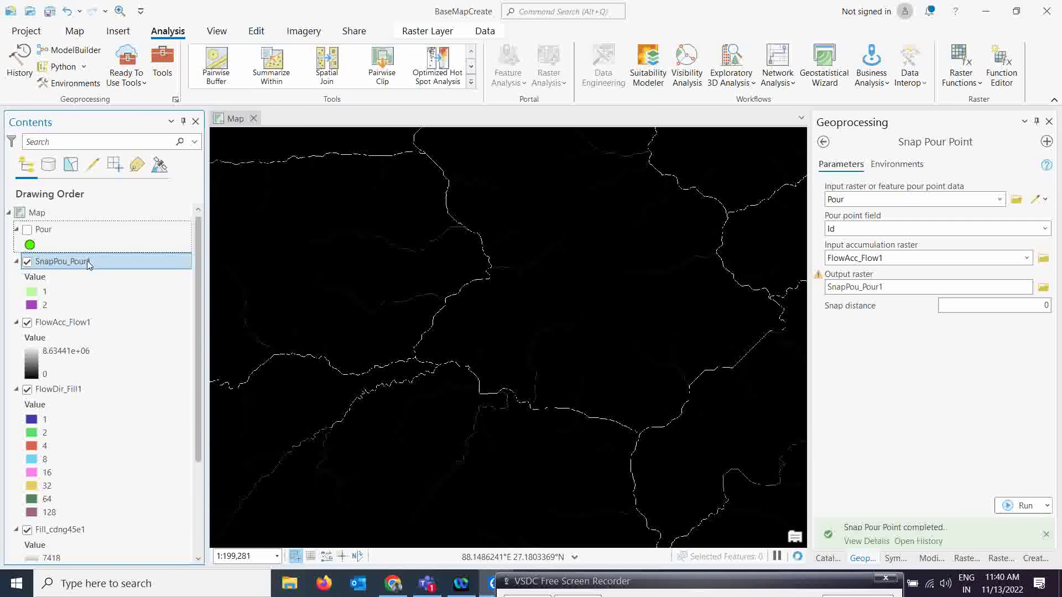
Show the Pour layer to locate the second point, hide it again and examine its snapped cell.
click(26, 229)
scroll(581, 339, up, 4)
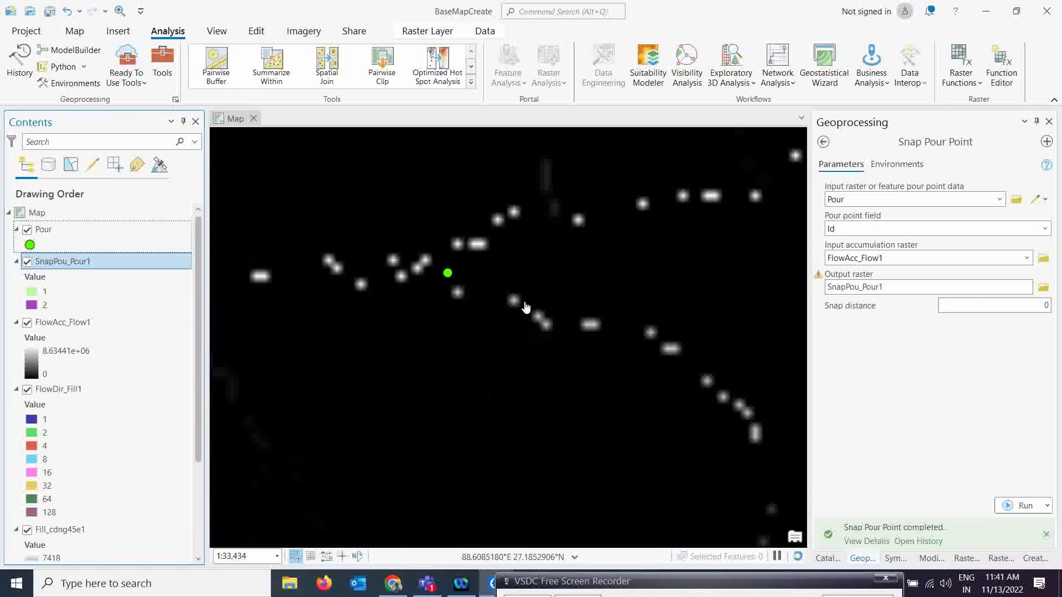
click(26, 229)
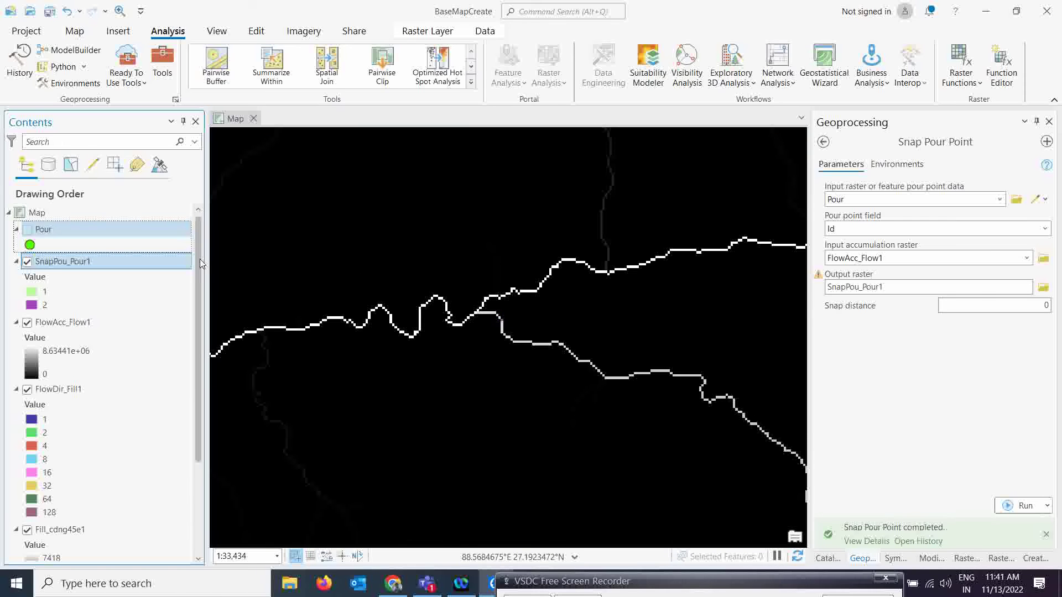
scroll(477, 315, up, 3)
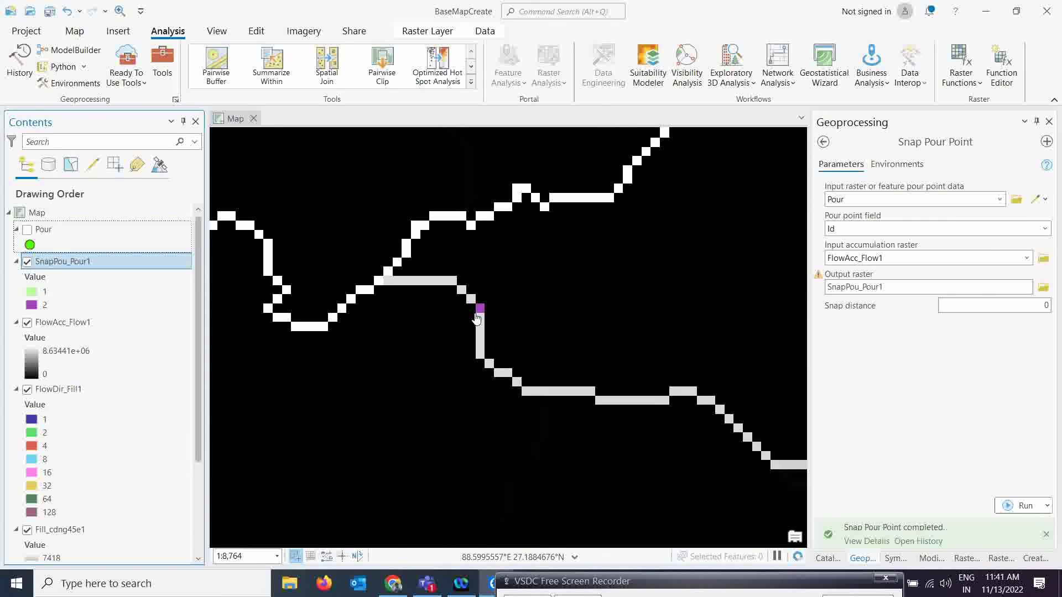
scroll(555, 349, down, 2)
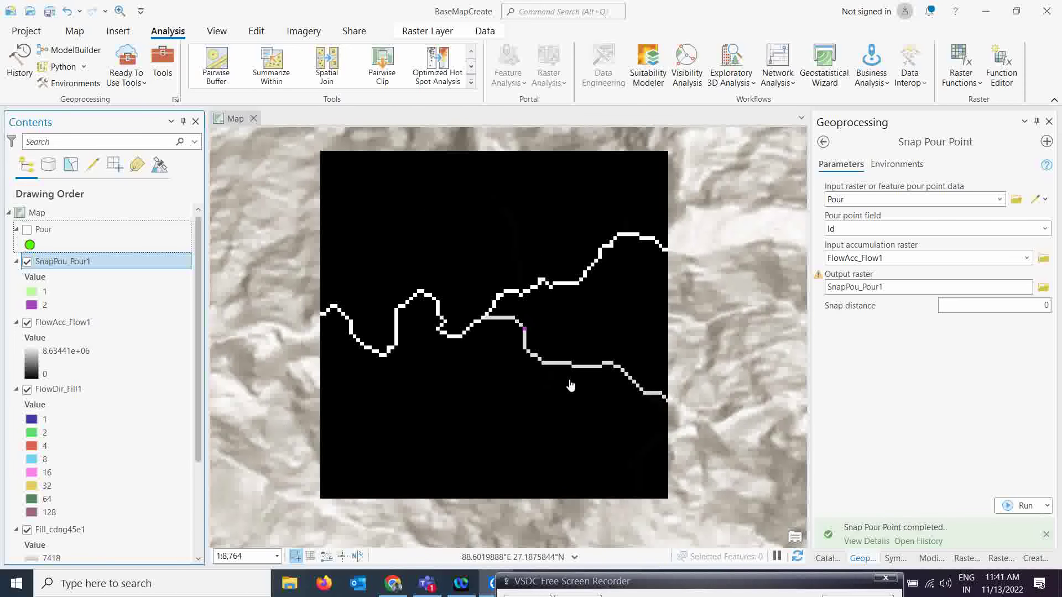
drag(571, 581, 605, 571)
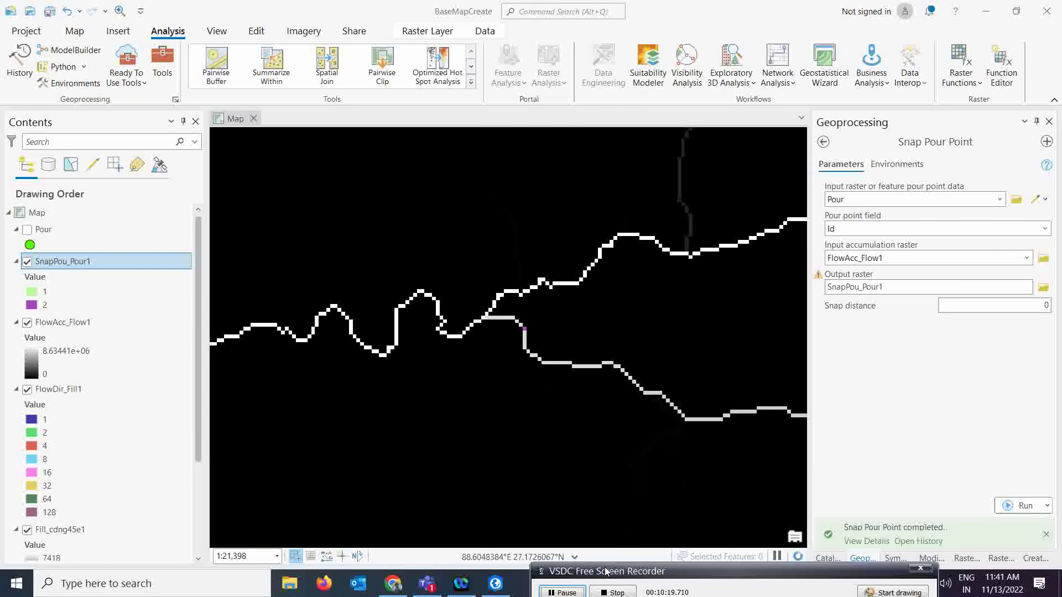
mouse_move(677, 571)
mouse_down()
mouse_move(664, 587)
mouse_move(671, 581)
mouse_up()
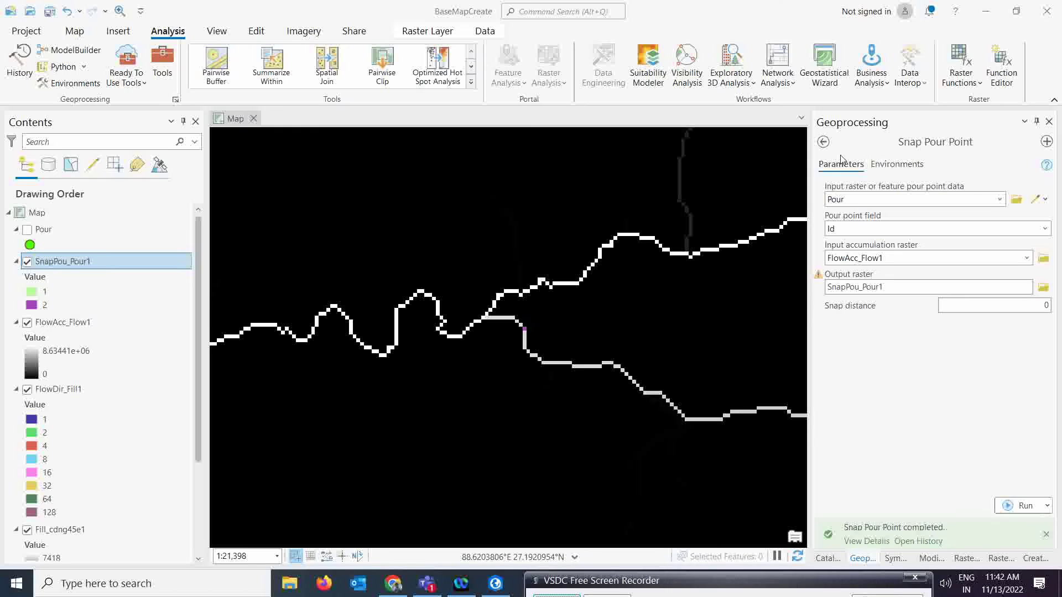
Run the Watershed tool with flow direction raster FlowDir_Fill1, pour point data SnapPou_Pour1 and field Value, outputting Watersh_Flow1.
click(823, 142)
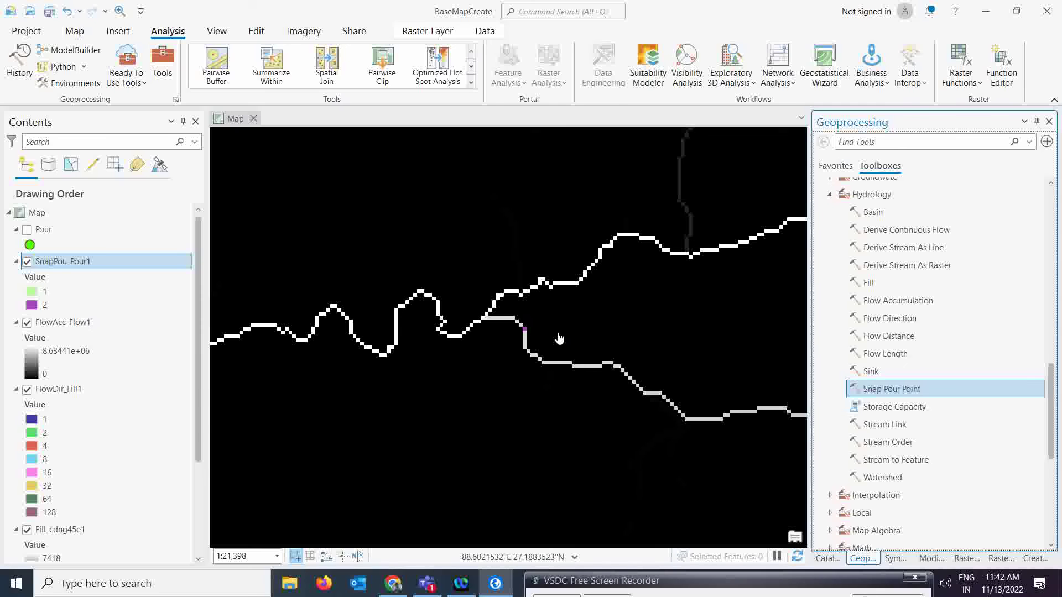
scroll(653, 339, down, 5)
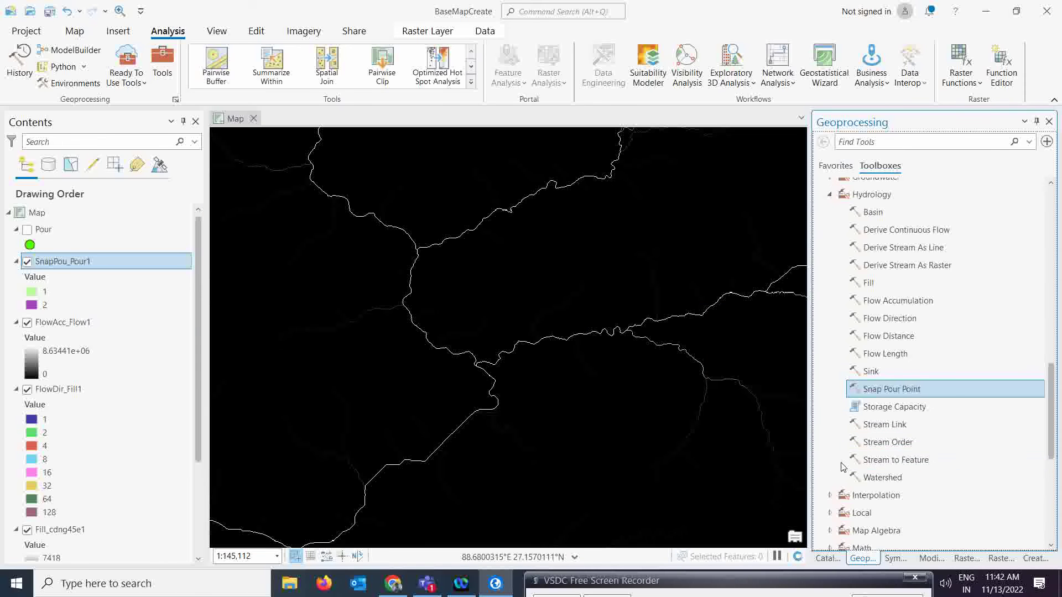
double_click(882, 479)
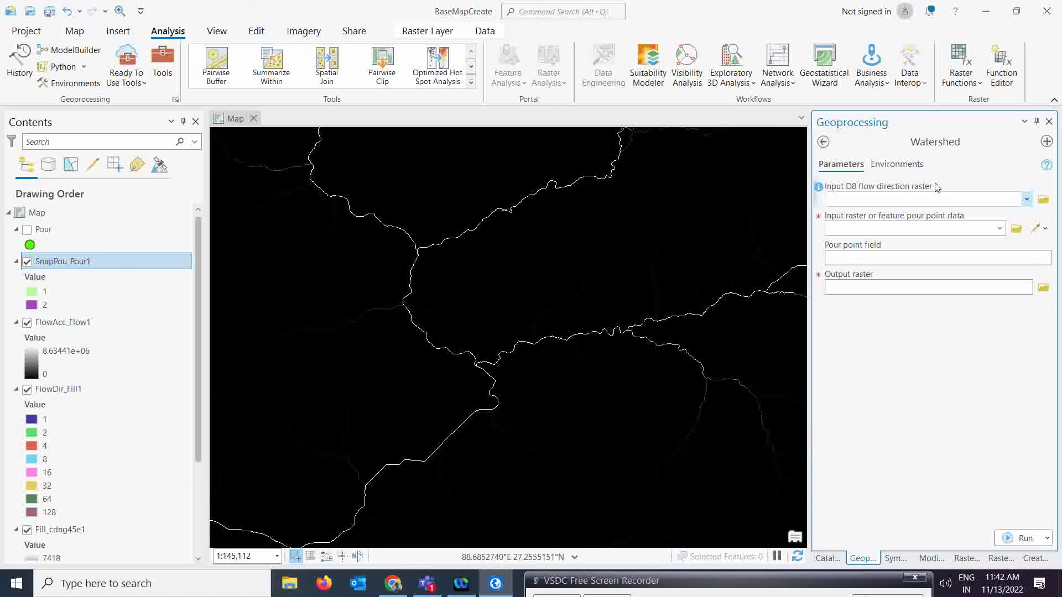
click(1027, 199)
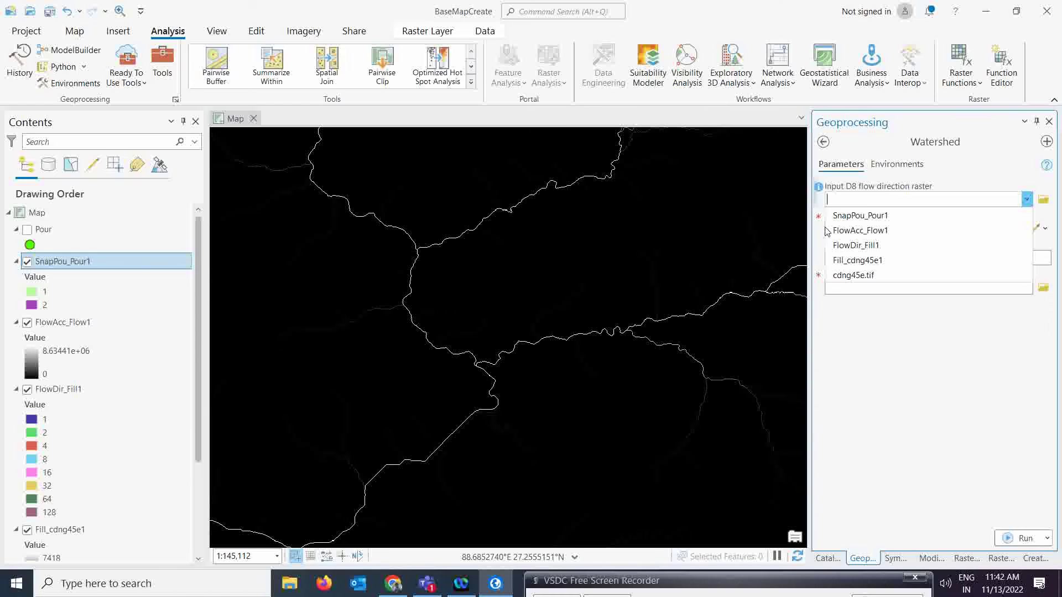
click(882, 245)
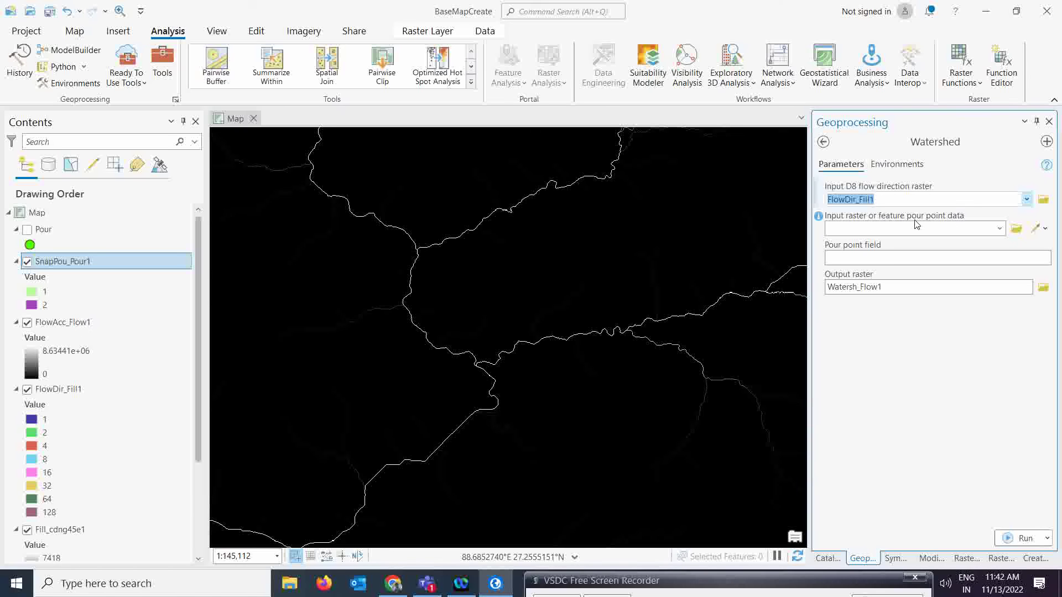
click(999, 229)
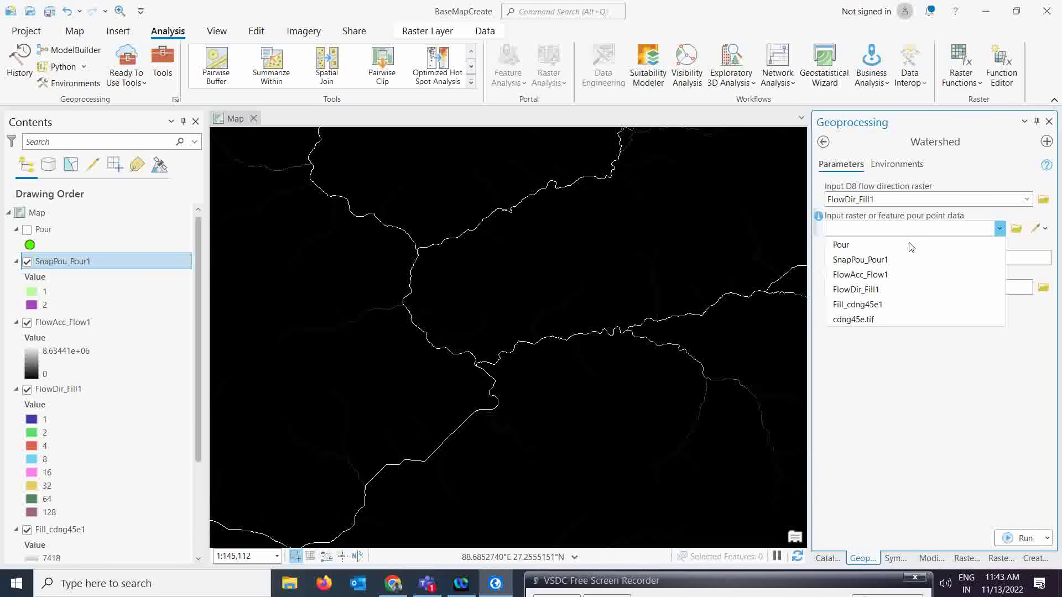
click(871, 263)
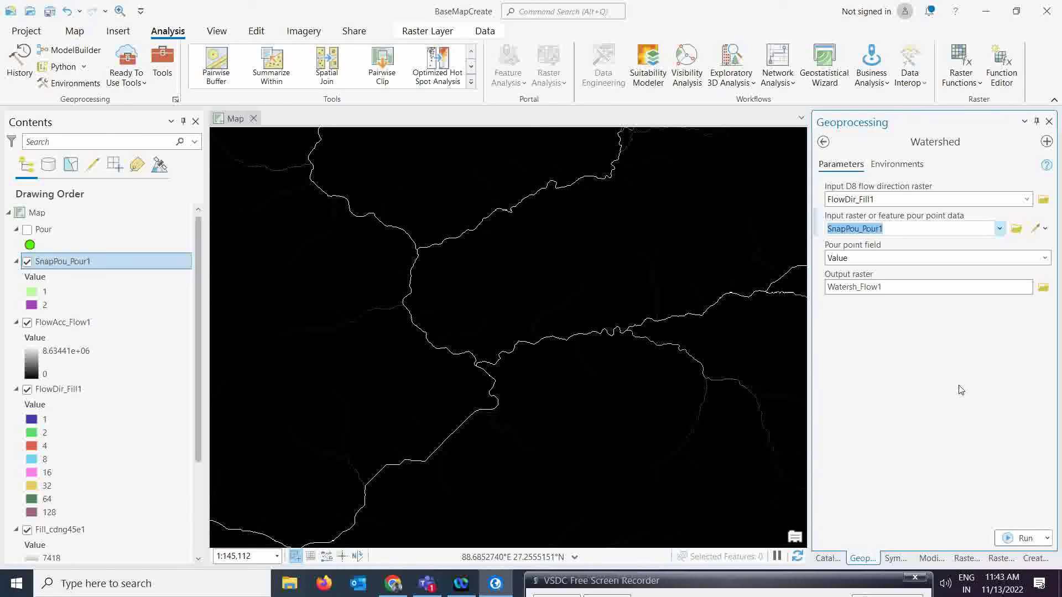
click(1009, 540)
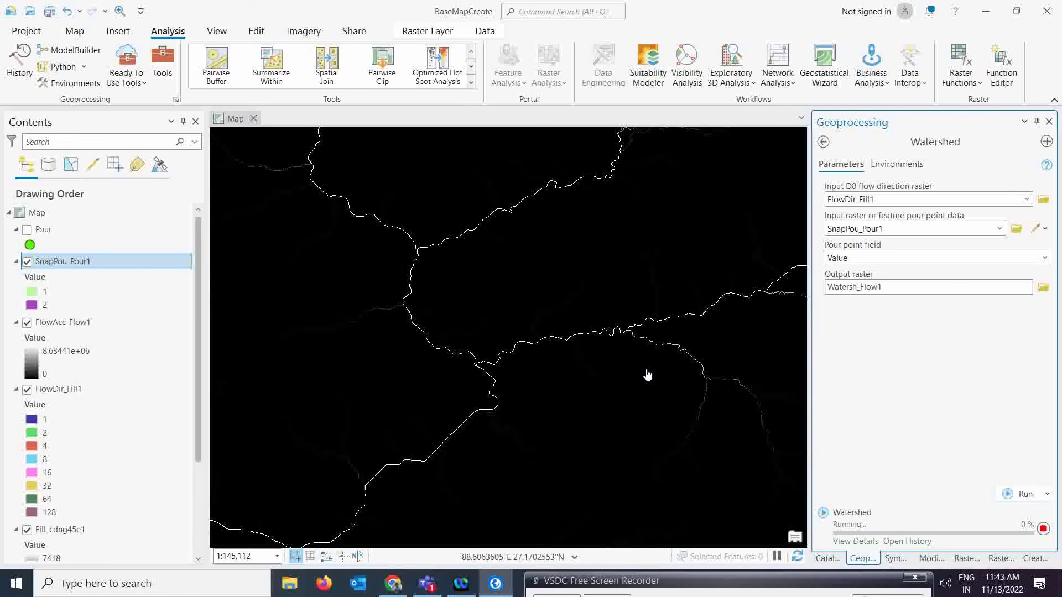
mouse_move(571, 591)
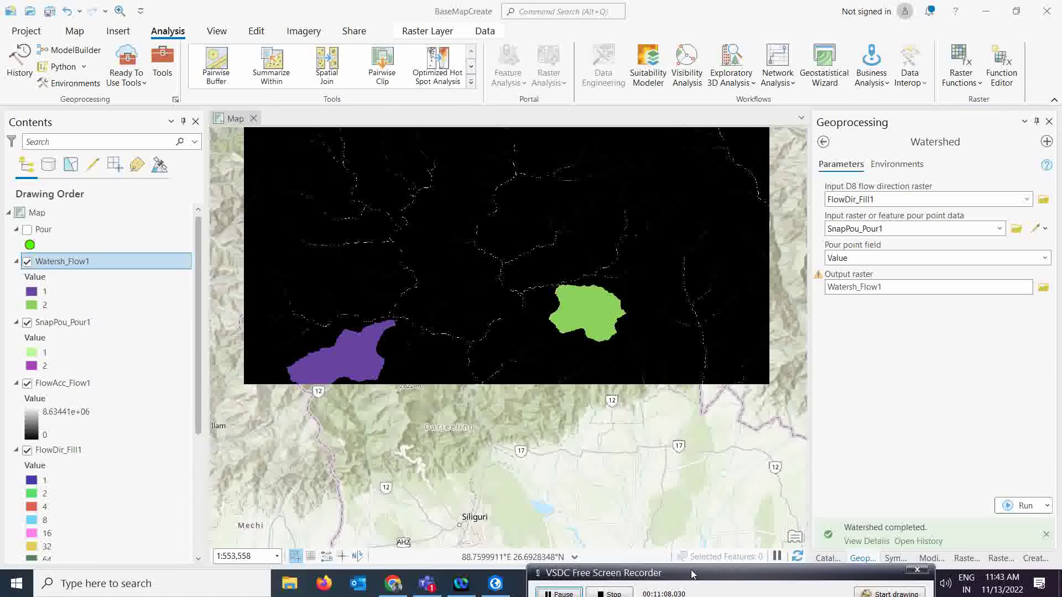
scroll(498, 363, up, 2)
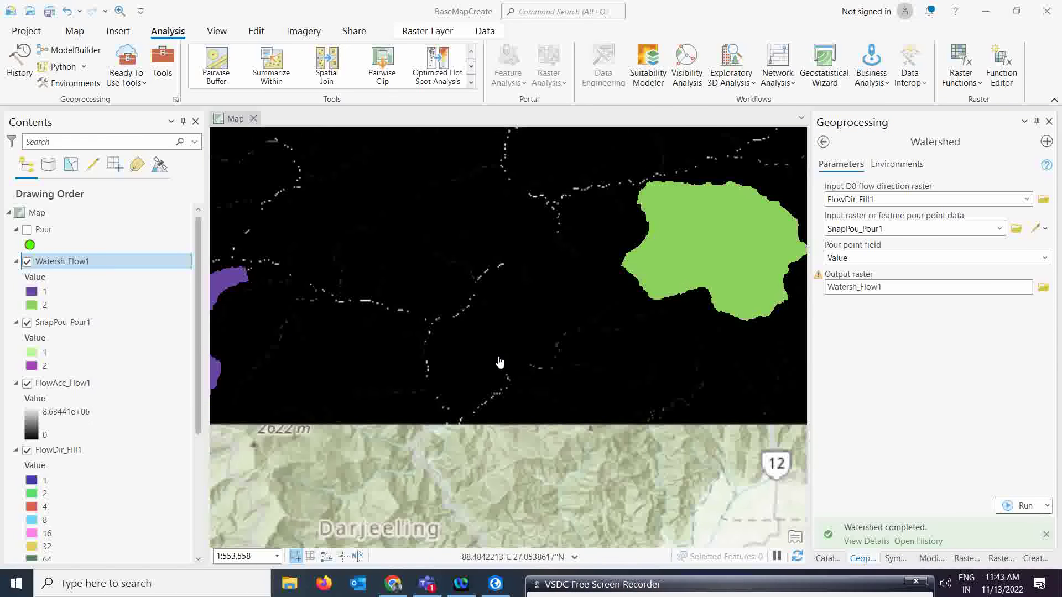
drag(438, 349, 515, 339)
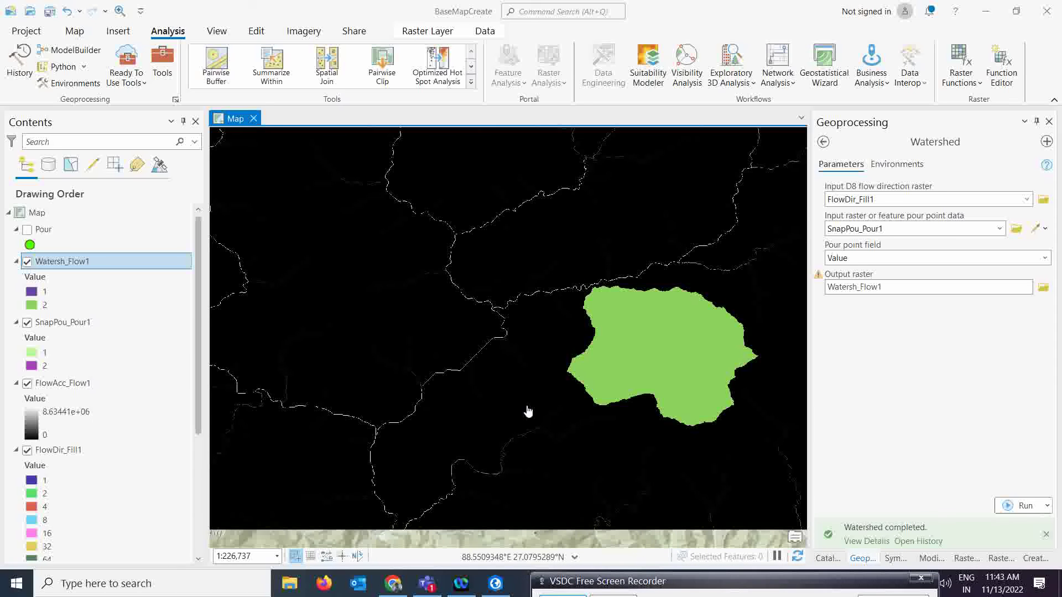
scroll(526, 356, down, 2)
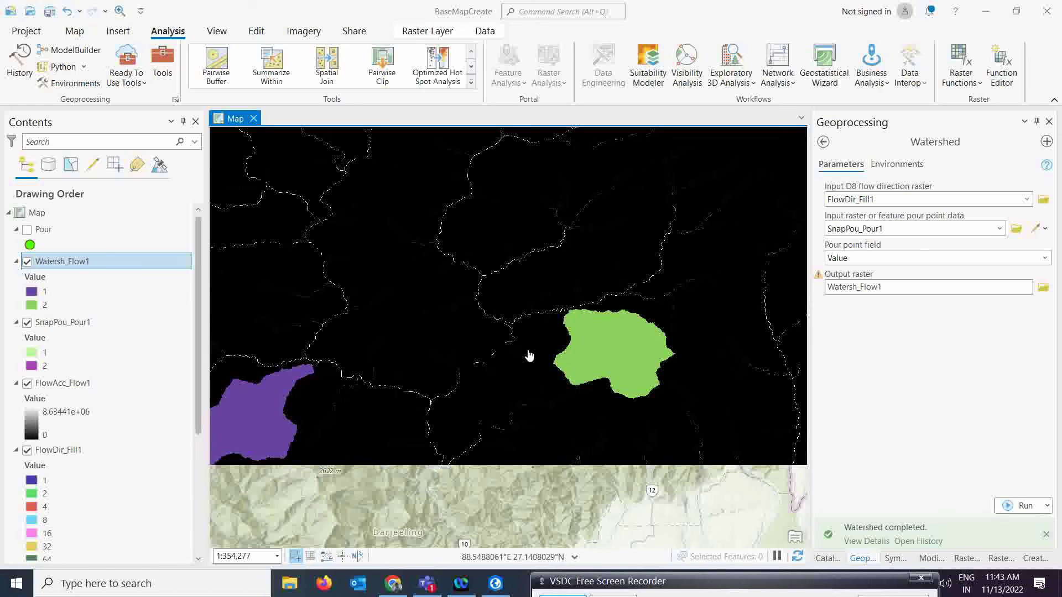
click(824, 141)
scroll(908, 380, up, 2)
click(874, 277)
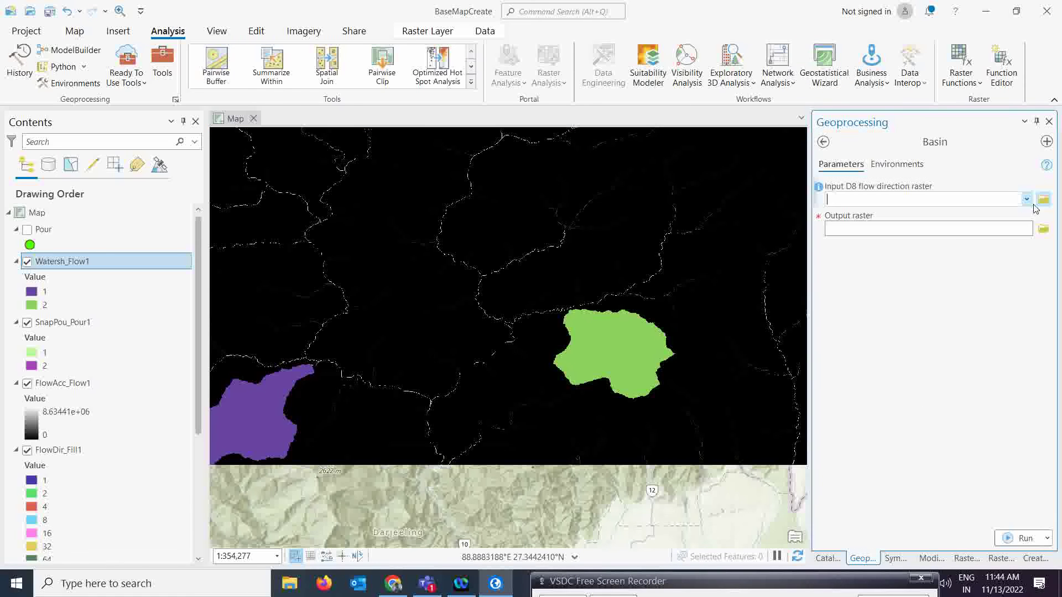
click(1026, 200)
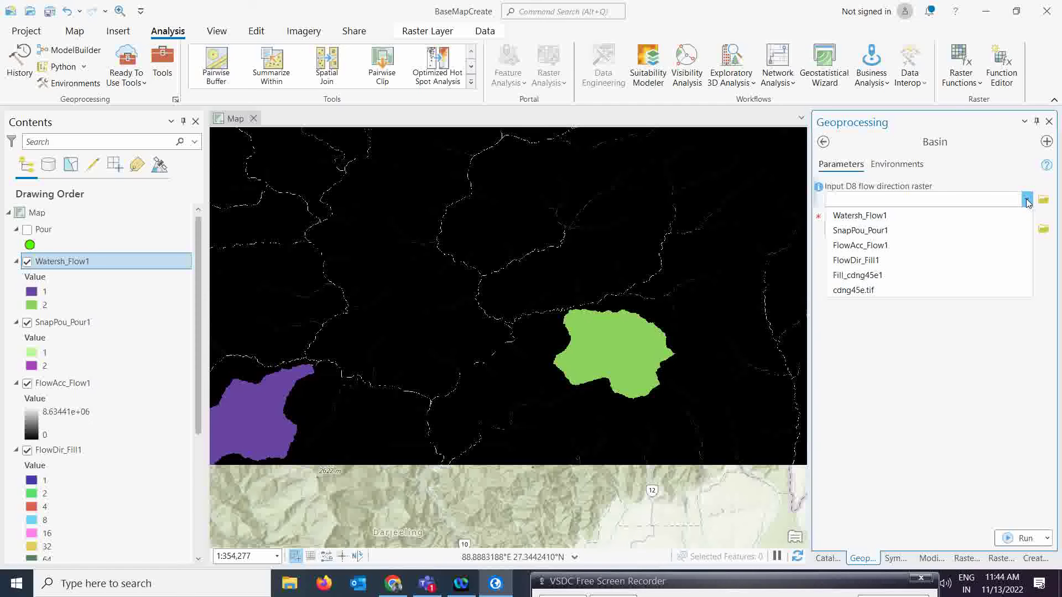
click(873, 261)
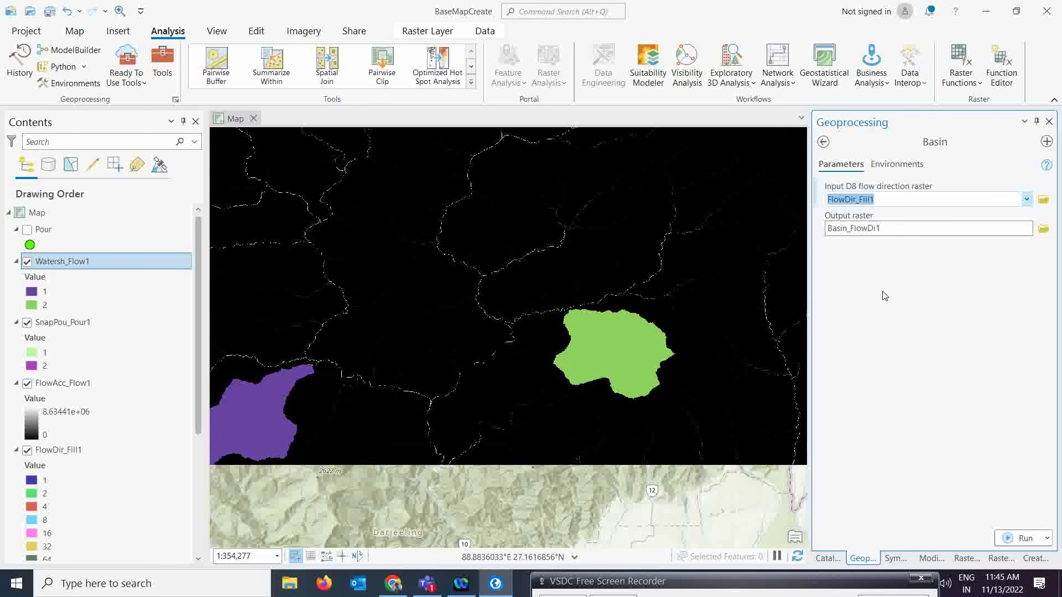
click(823, 142)
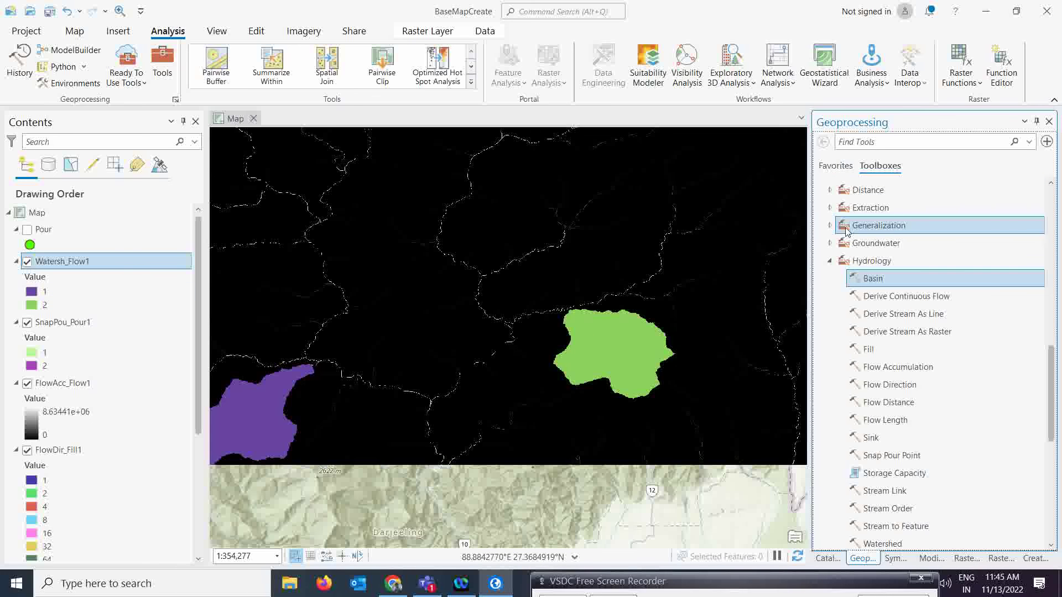
click(874, 164)
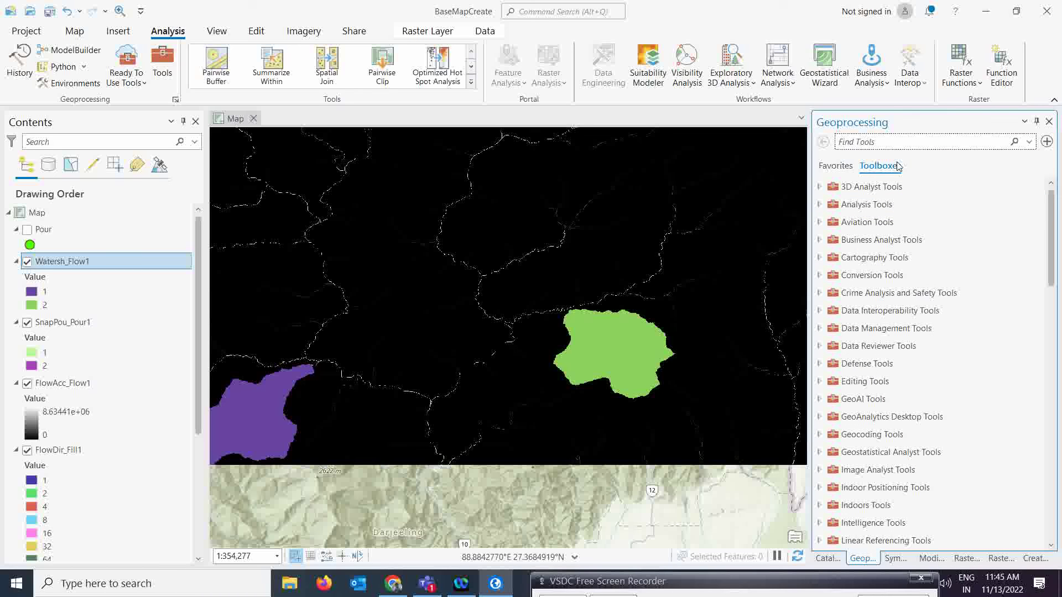
Run Raster to Polygon on Watersh_Flow1 with field Value and simplified polygons, outputting RasterT_Watersh1.
click(836, 167)
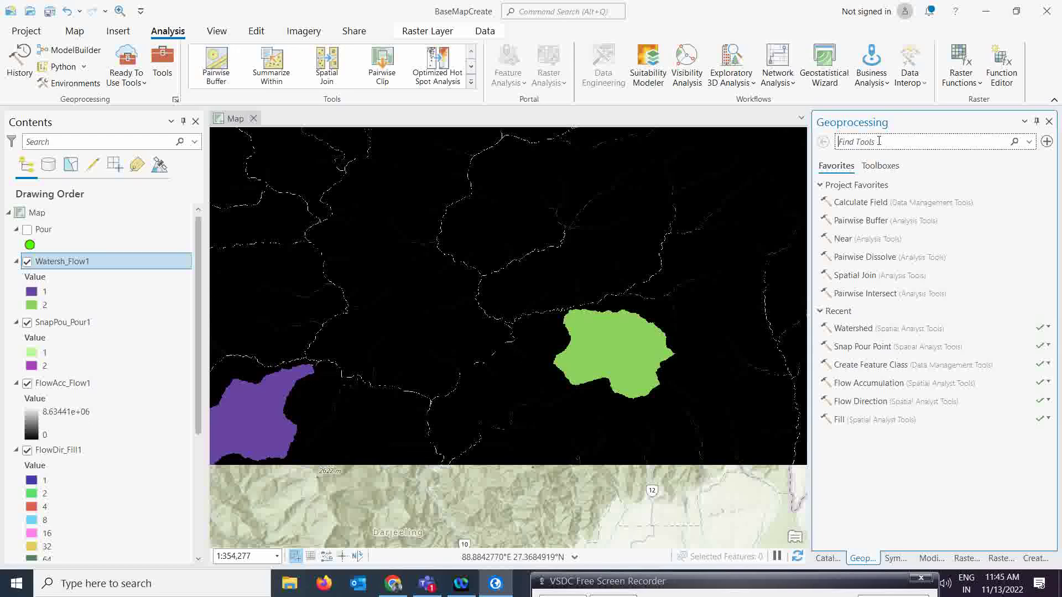
click(879, 140)
text(raster )
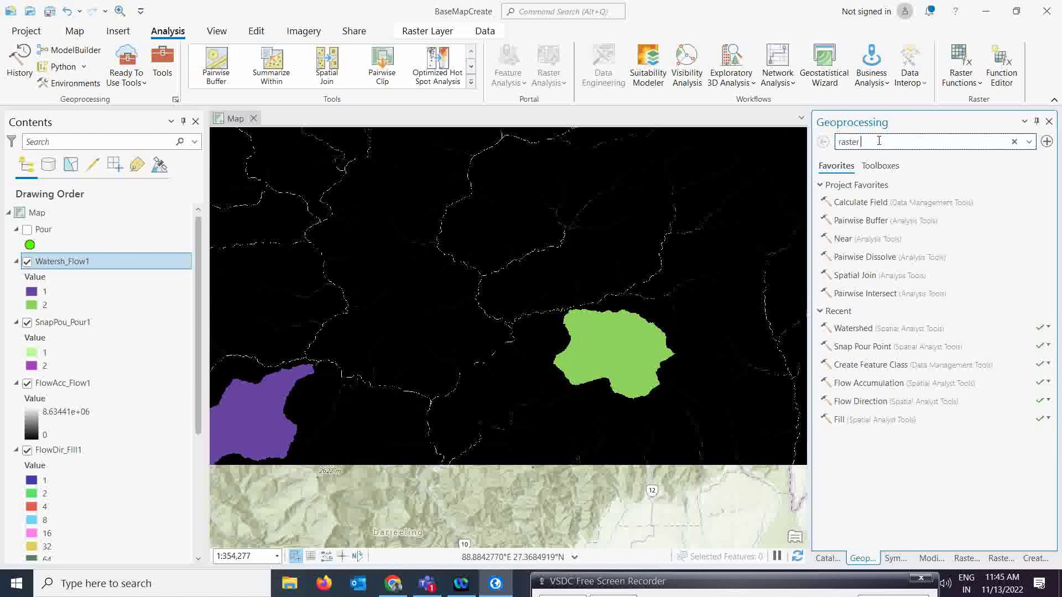
text(to poly)
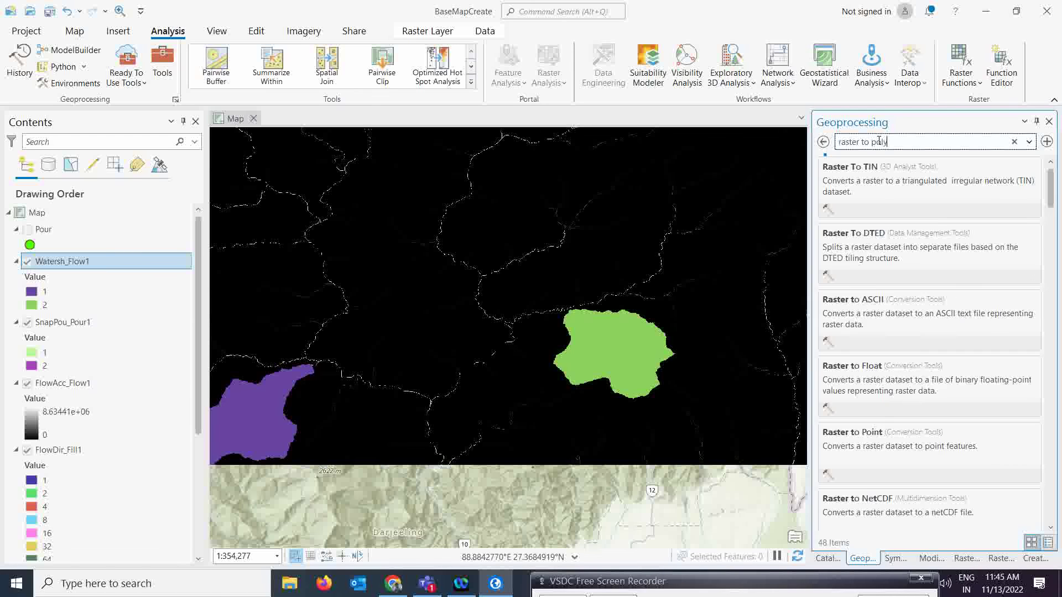
click(865, 186)
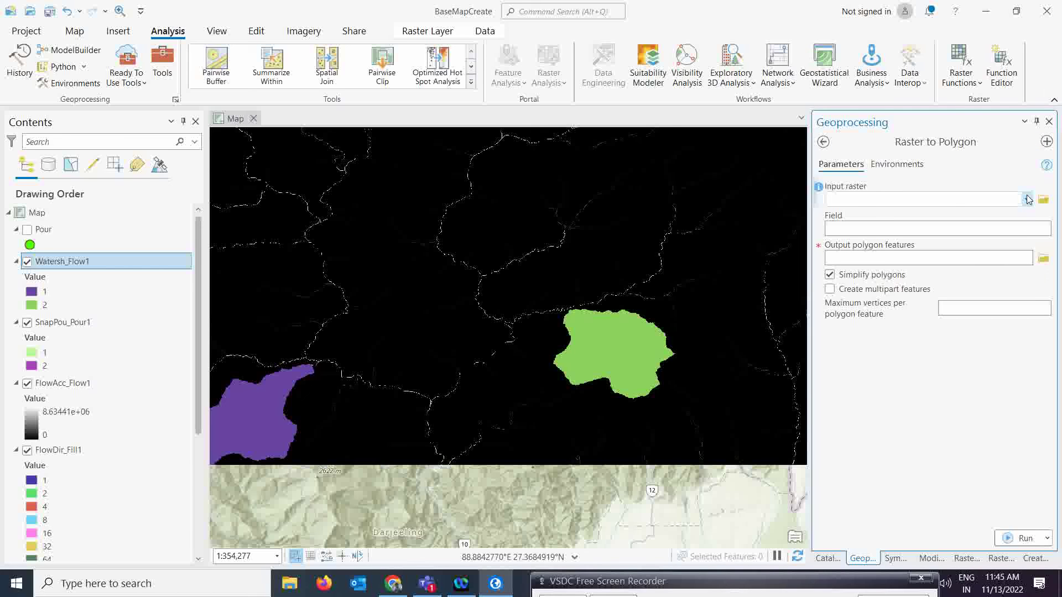
click(1027, 199)
click(913, 214)
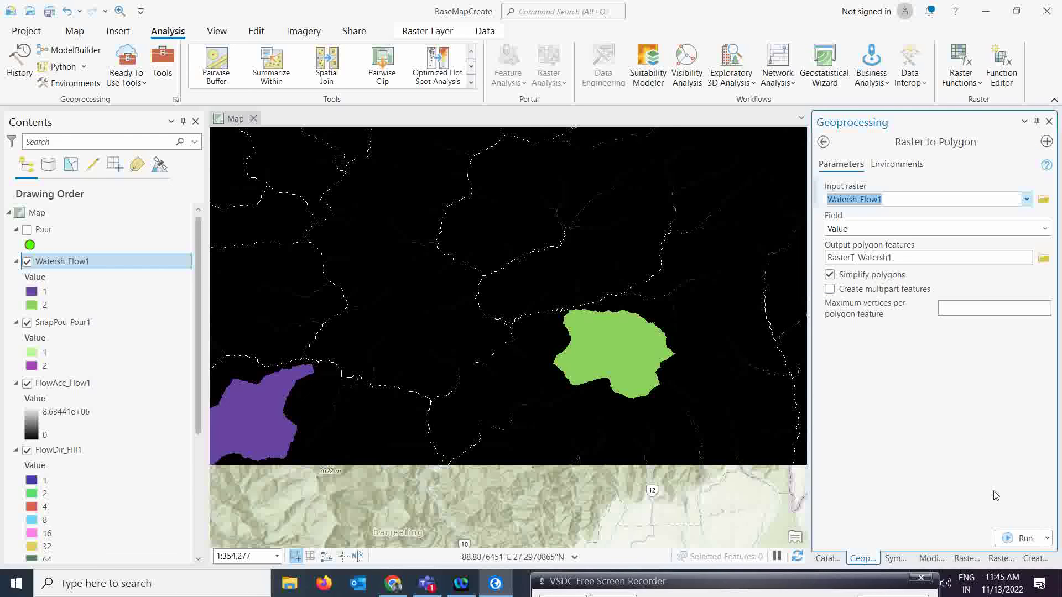
click(1007, 539)
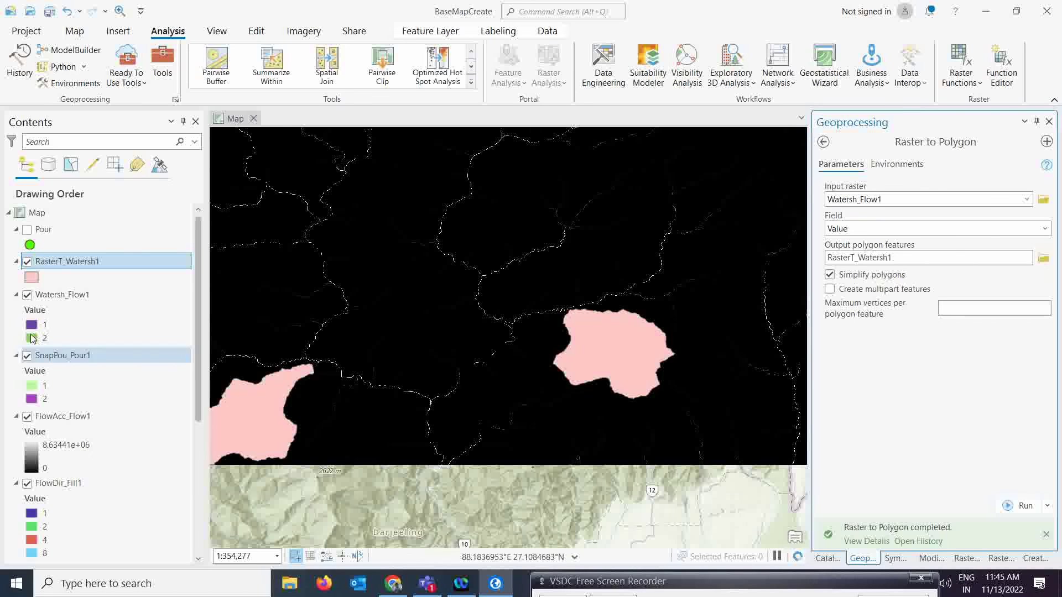
Select the OBJECTID 1 record in the RasterT_Watersh1 attribute table to locate its watershed polygon, and close the table.
right_click(46, 262)
click(56, 162)
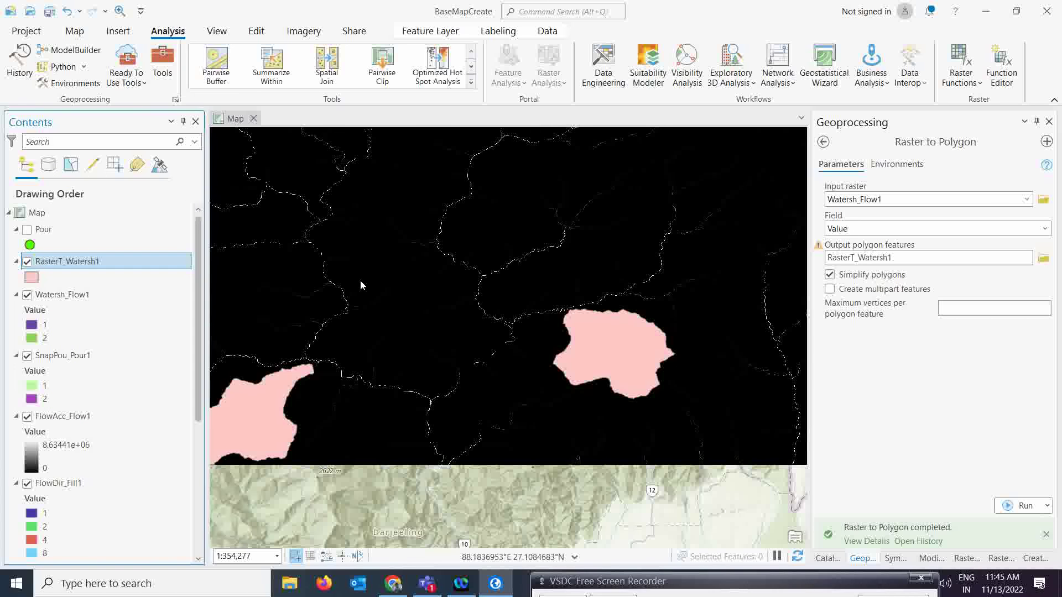
click(241, 405)
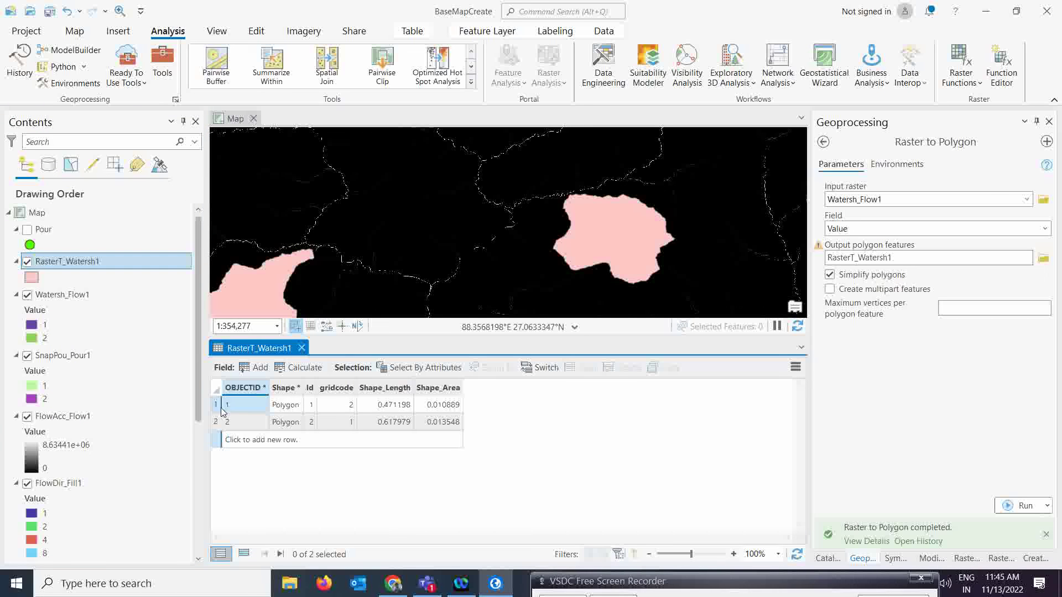
click(216, 407)
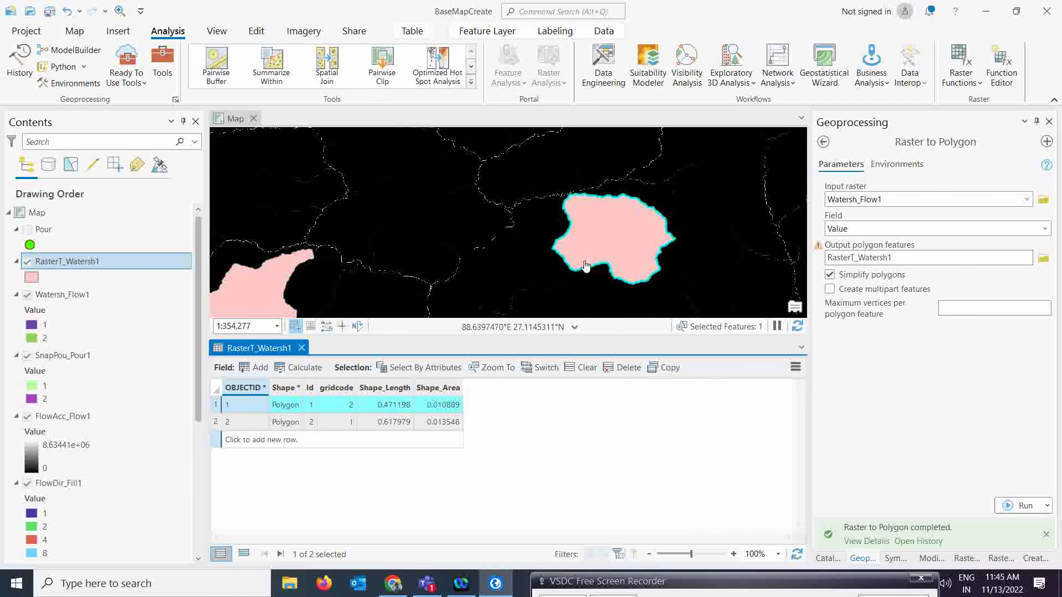
click(302, 348)
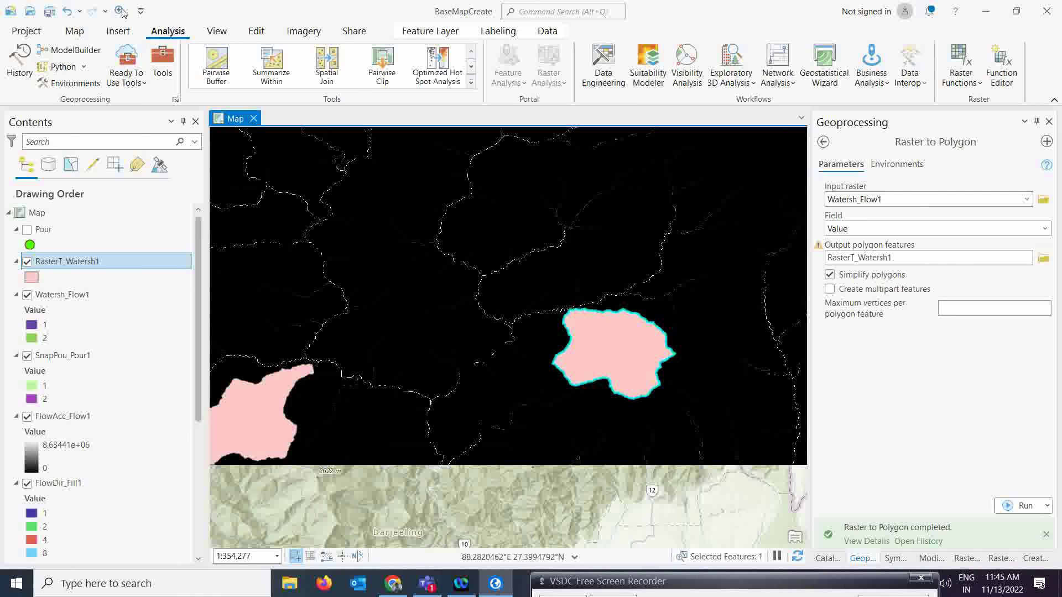
Select the western watershed polygon directly on the map, and switch the selection to the eastern watershed polygon.
click(73, 32)
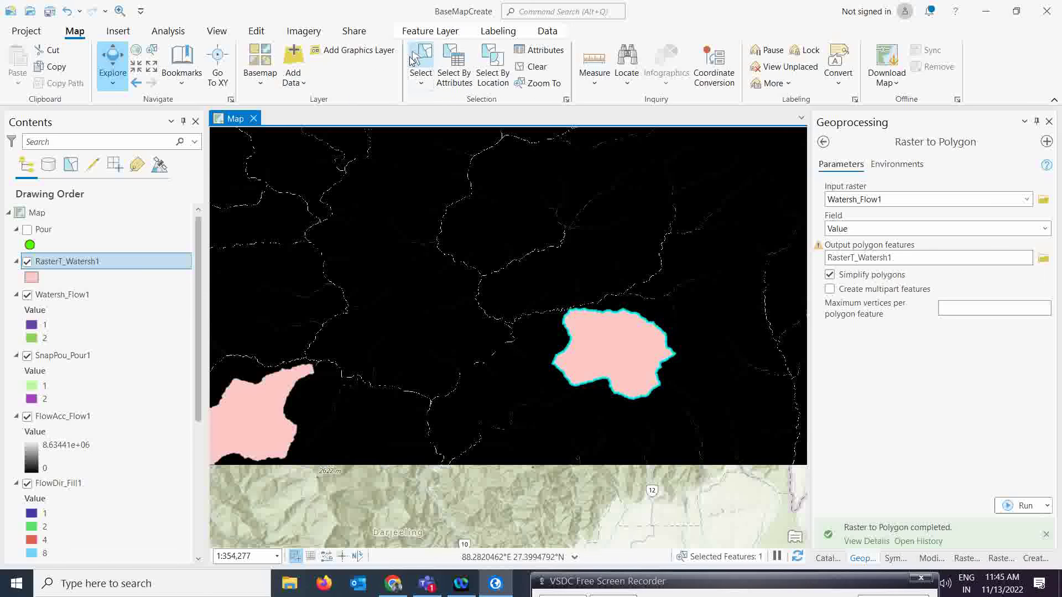
click(418, 63)
click(257, 430)
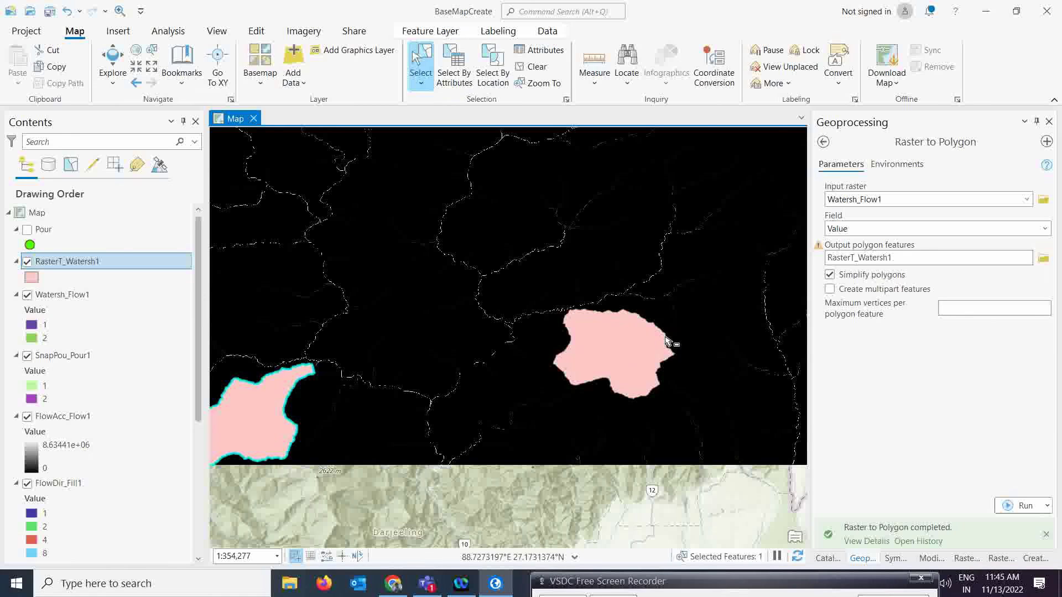
click(626, 356)
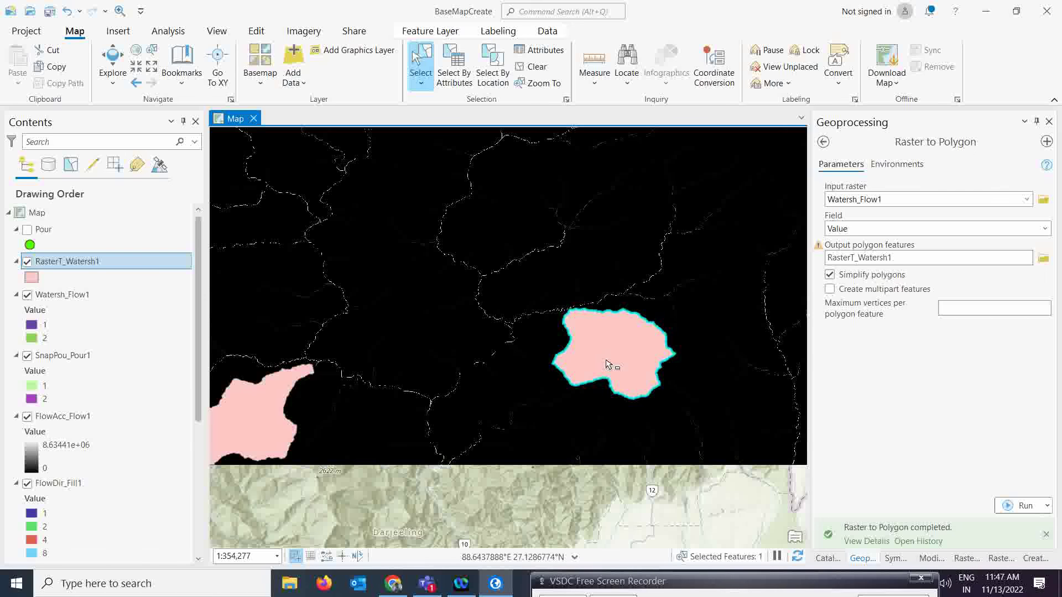
drag(651, 581, 655, 573)
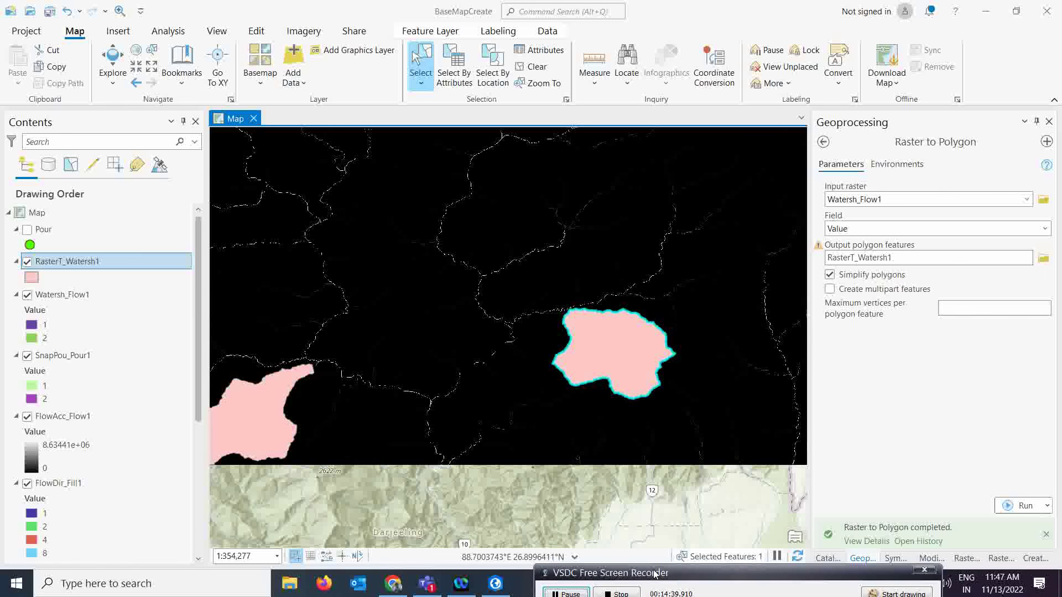